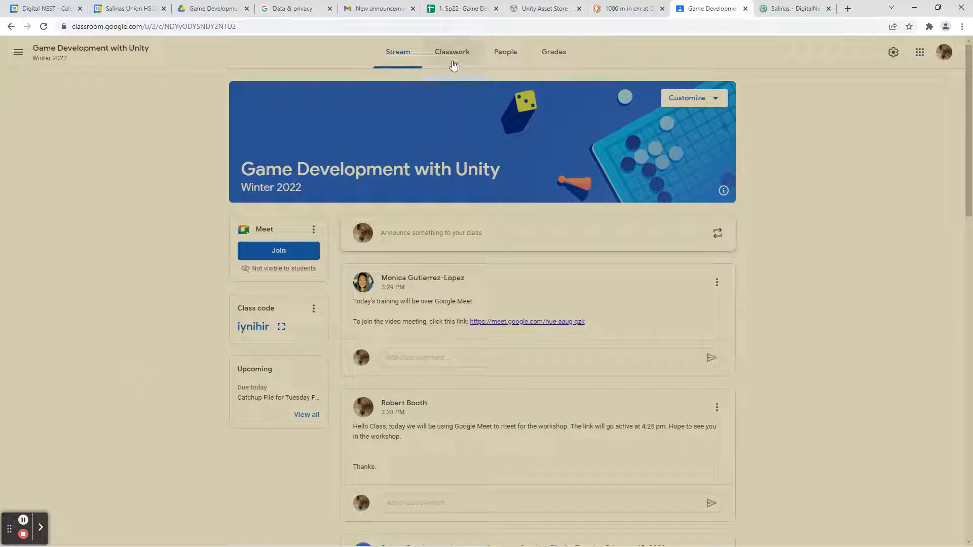
# Switch to the open Unity Asset Store page in the browser.
pyautogui.click(541, 11)
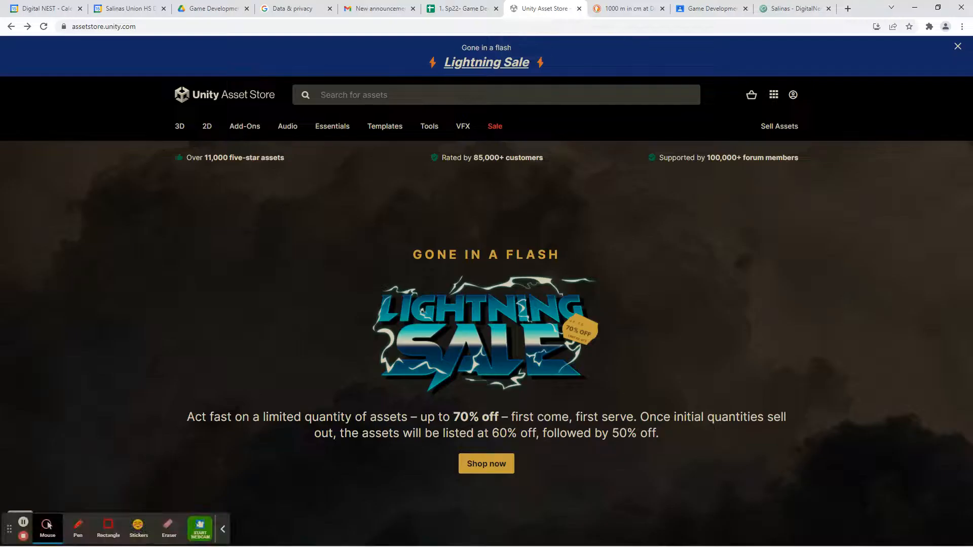
pyautogui.click(915, 7)
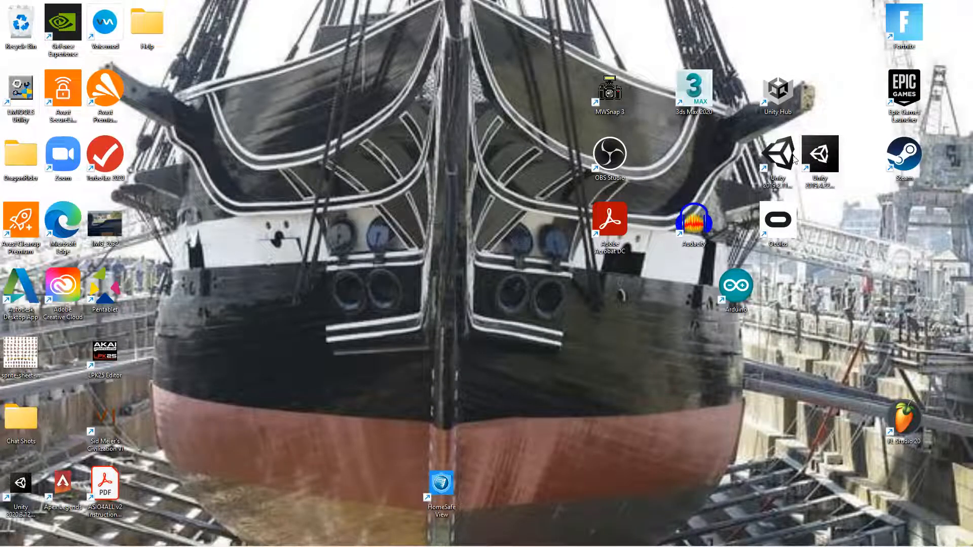
pyautogui.moveTo(170, 545)
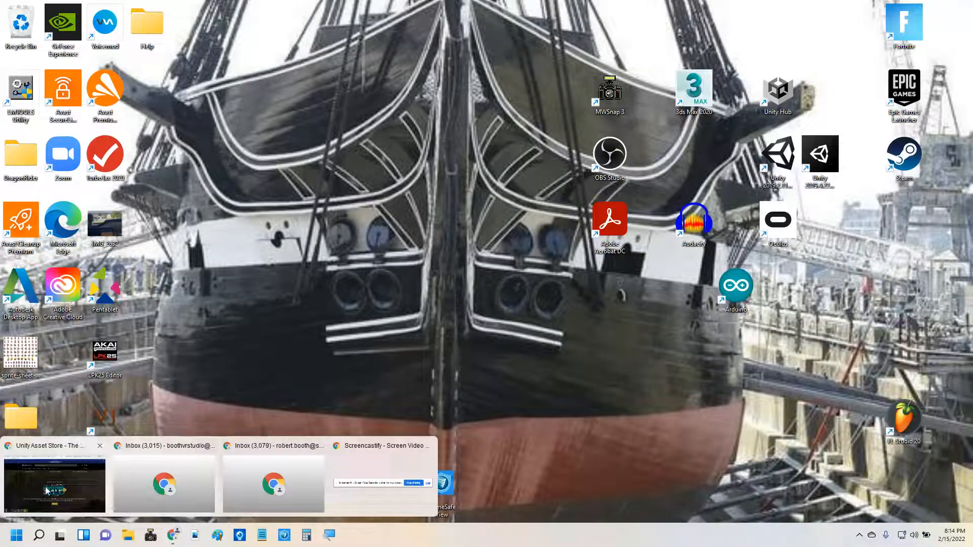
pyautogui.click(61, 491)
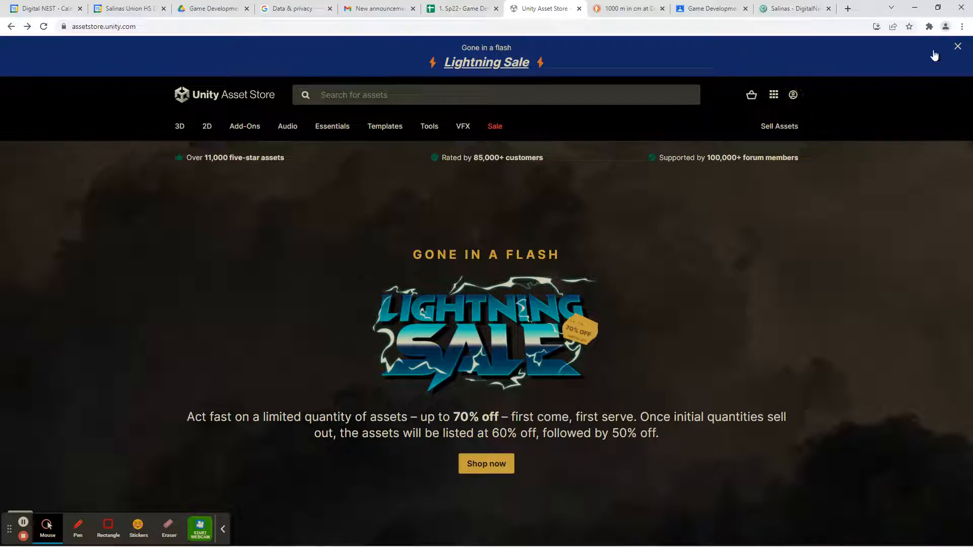
# Dismiss the Lightning Sale banner and sign in to the Asset Store through Google with the Digital NEST account.
pyautogui.click(958, 46)
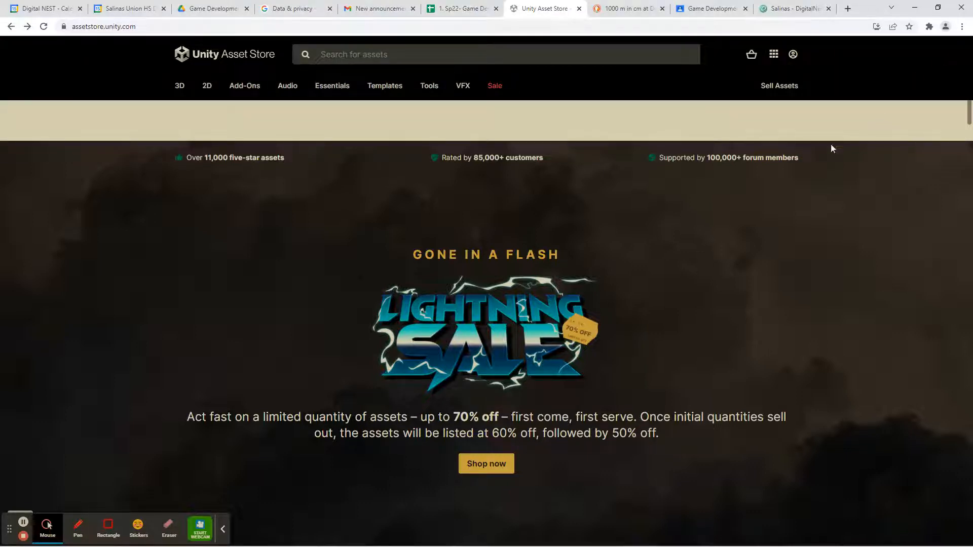
pyautogui.click(794, 56)
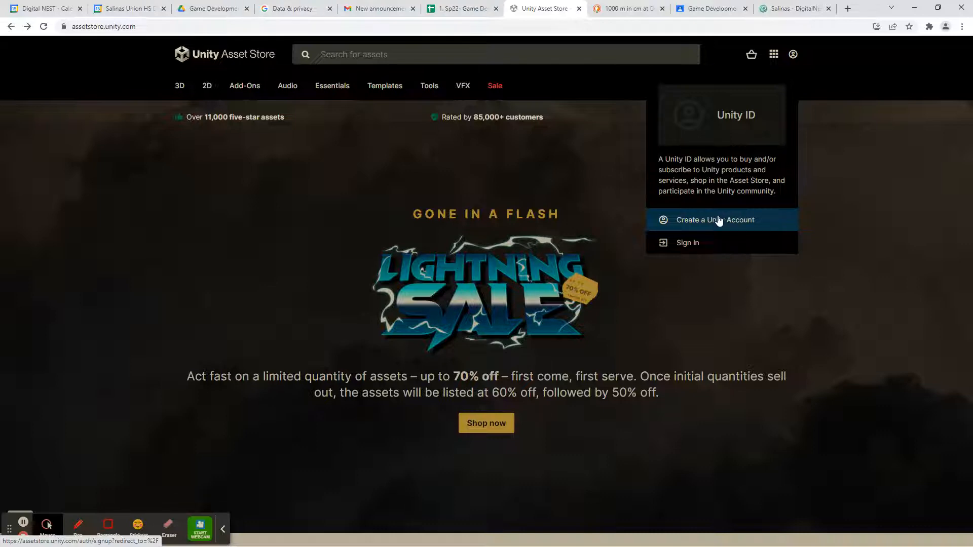
pyautogui.click(688, 244)
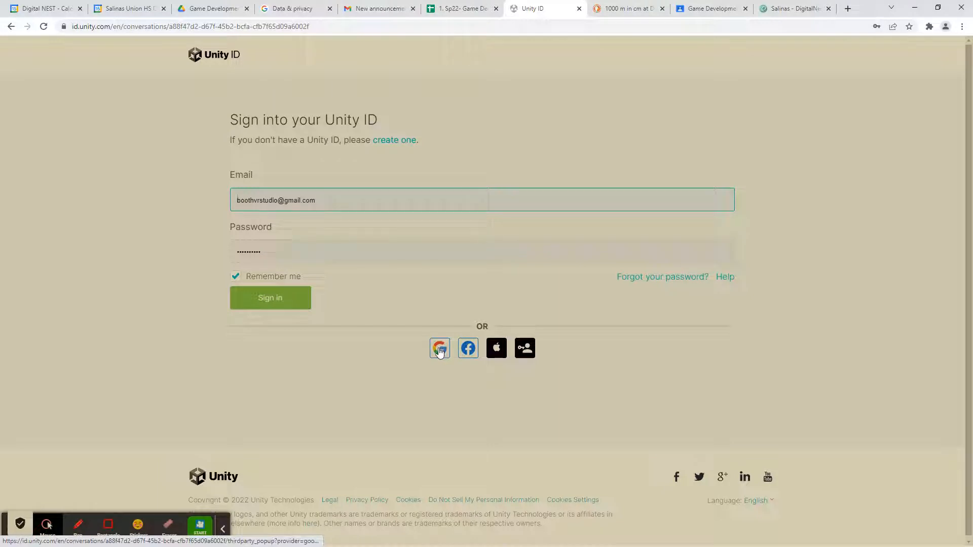
pyautogui.click(440, 350)
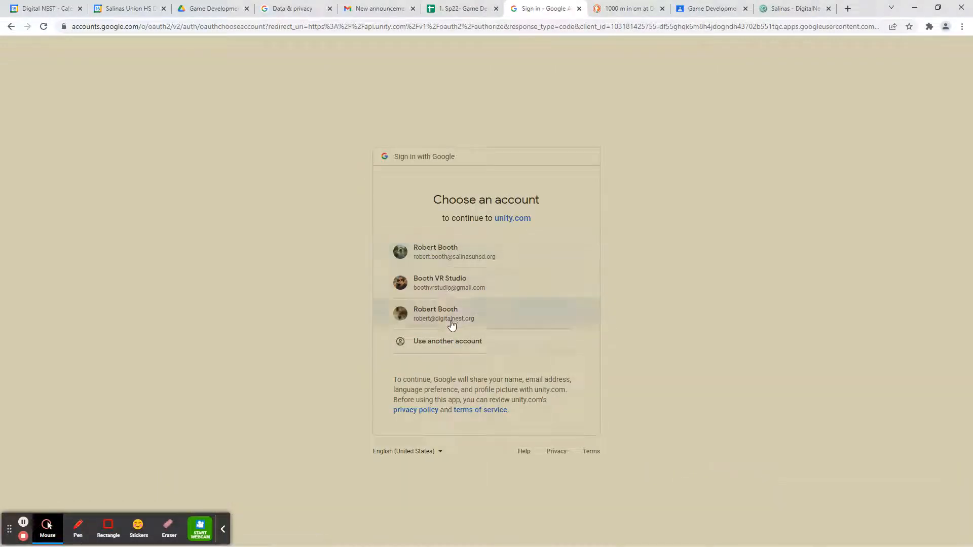
pyautogui.click(489, 317)
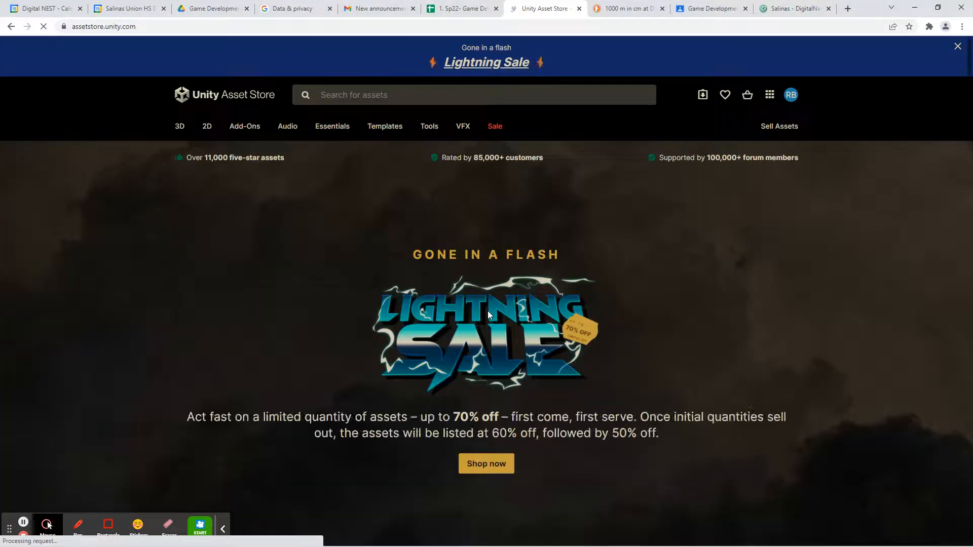
# Search the store for "Tanks" and open the free Tanks! Tutorial asset by Unity Technologies.
pyautogui.click(368, 95)
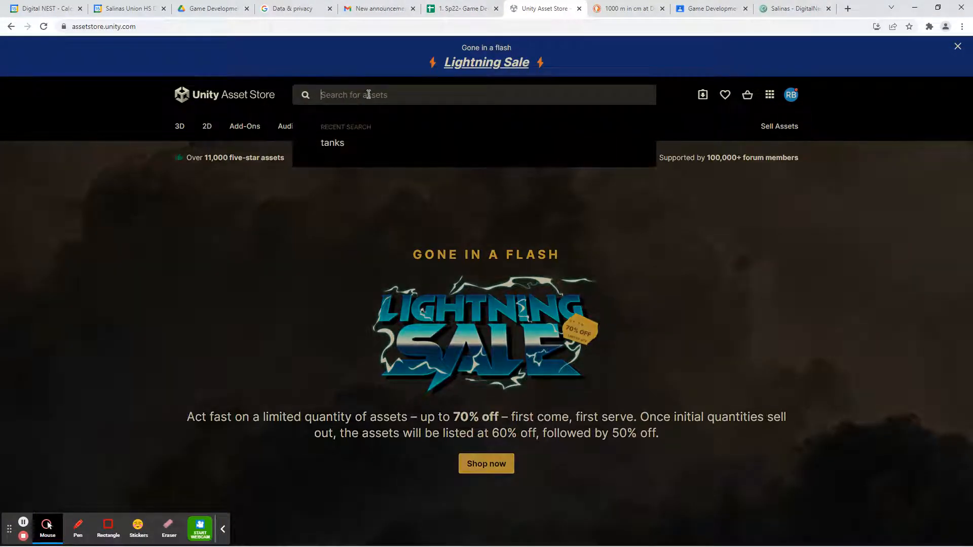
pyautogui.write('Tanks')
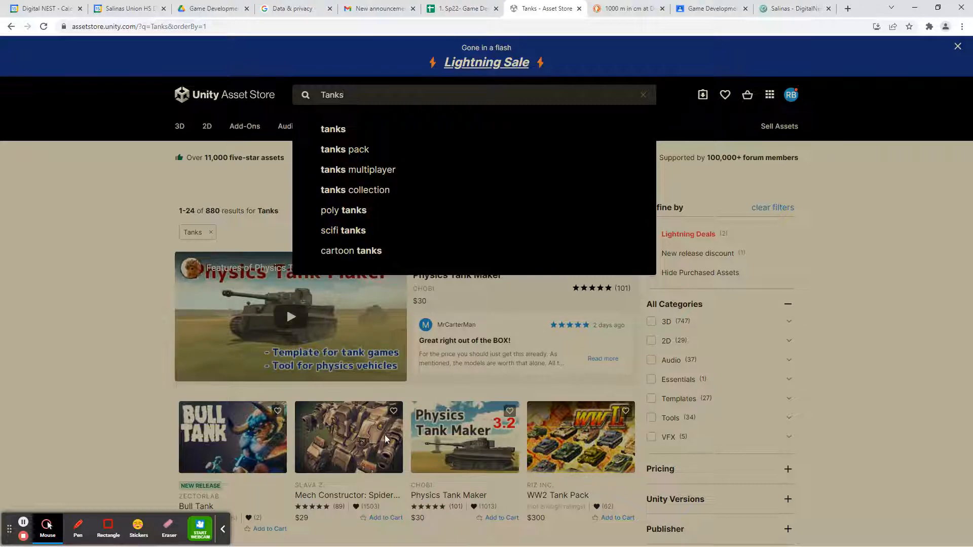
pyautogui.click(120, 445)
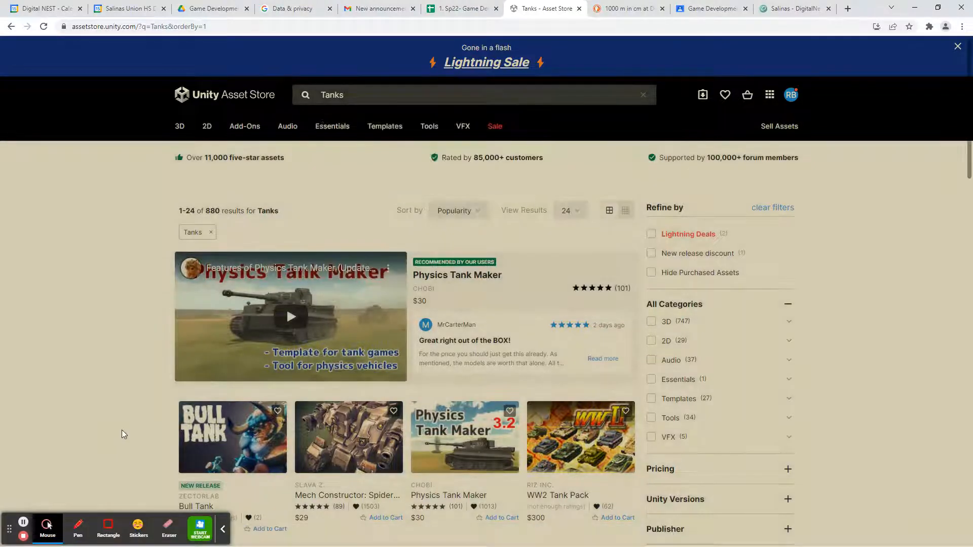
pyautogui.scroll(-2, 123, 431)
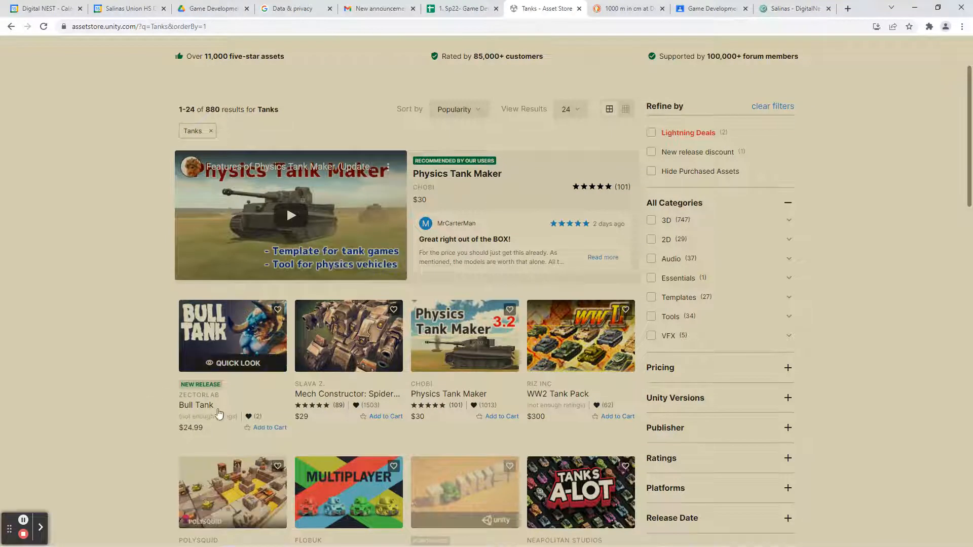
pyautogui.scroll(-2, 117, 464)
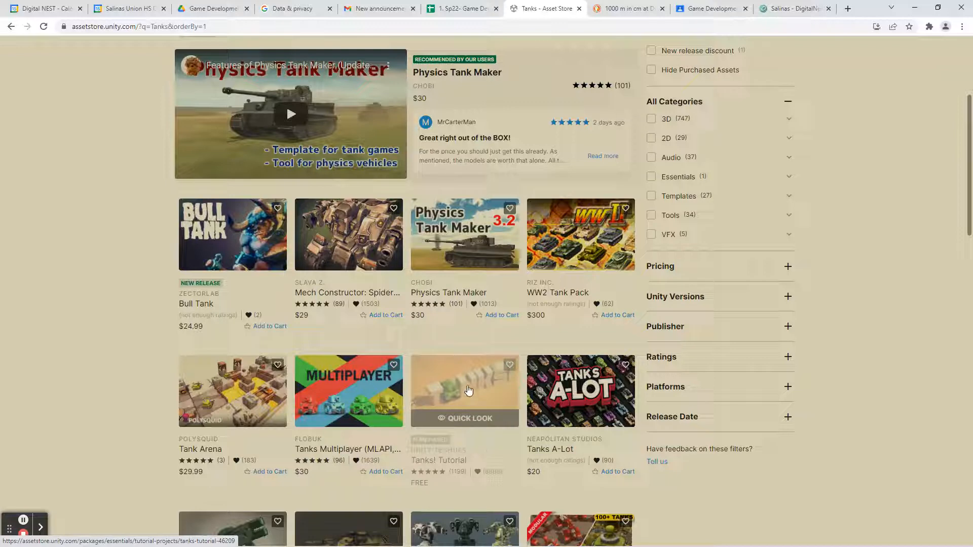
pyautogui.click(468, 391)
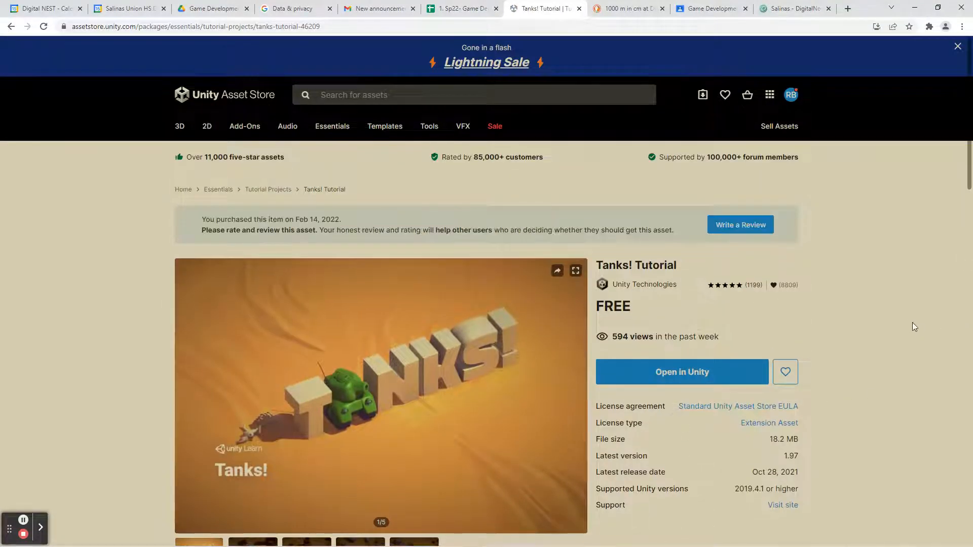
# Examine the Tanks! Tutorial asset details and the account's My Assets list.
pyautogui.scroll(-3, 910, 326)
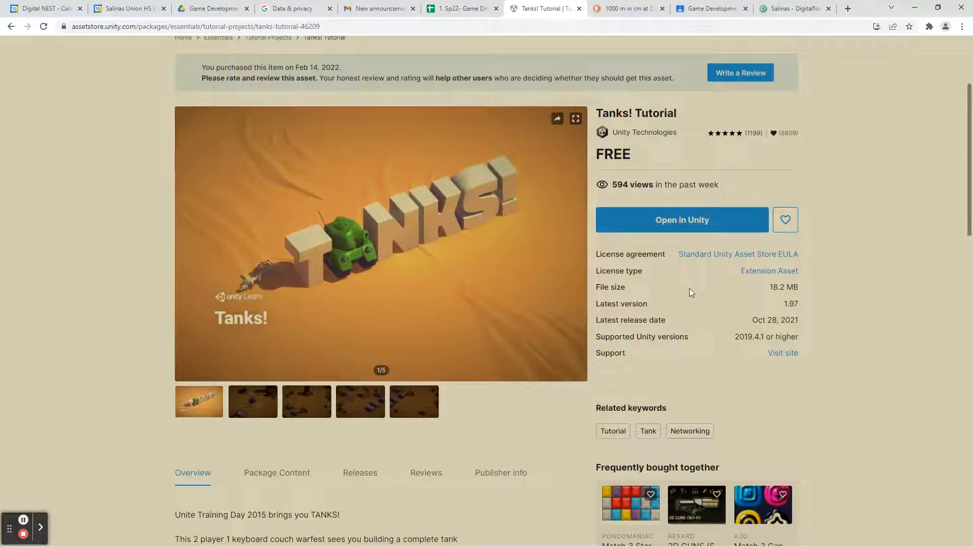
pyautogui.scroll(3, 693, 300)
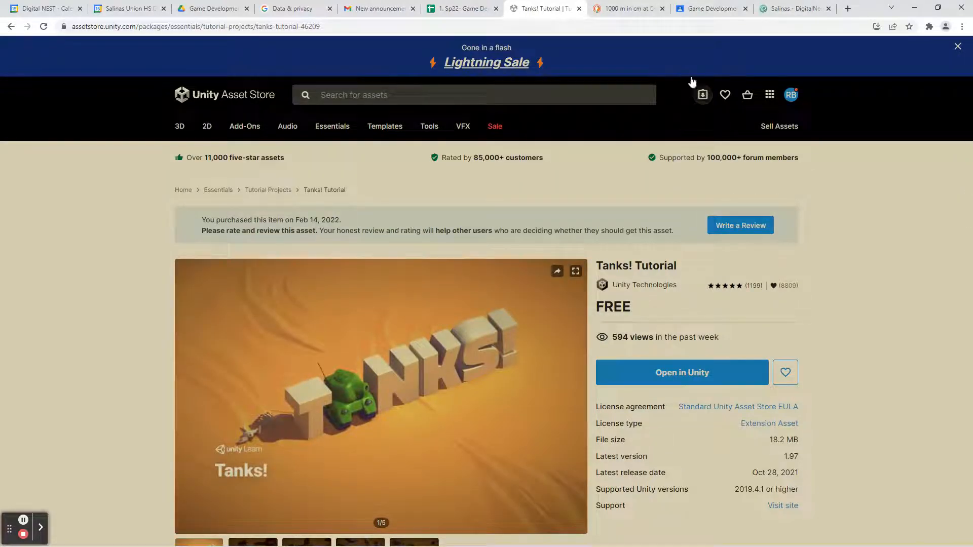
pyautogui.click(704, 97)
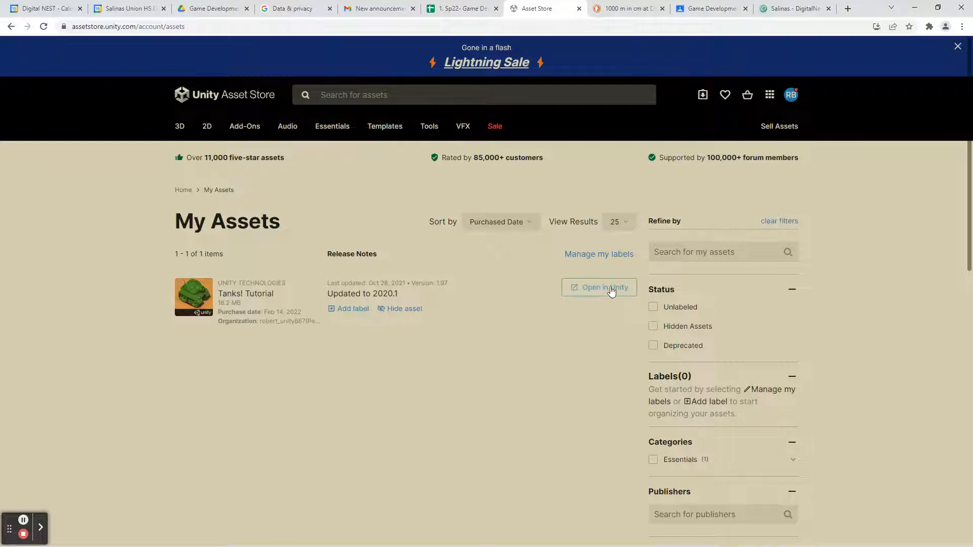
# Return to the Tanks! Tutorial page and open the asset in Unity, allowing the Unity Editor to launch.
pyautogui.click(11, 26)
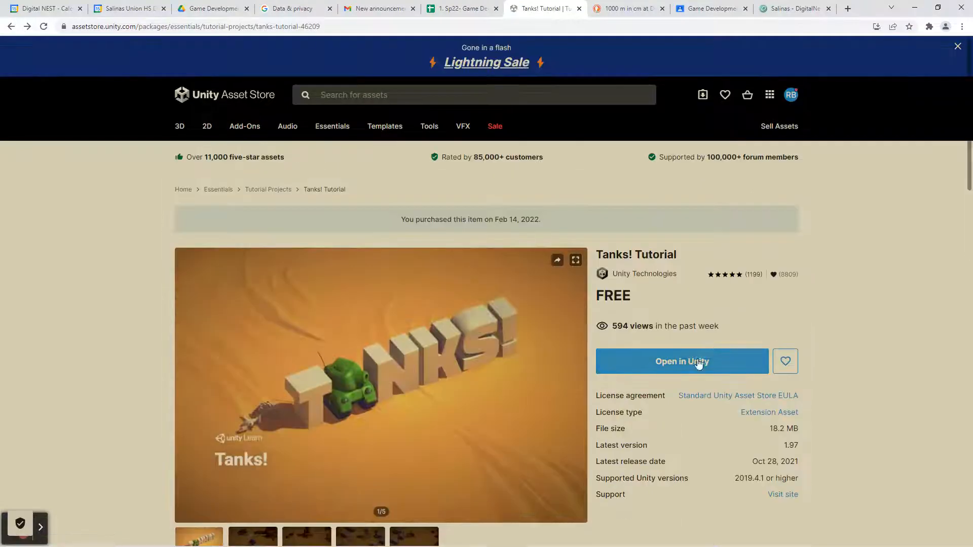
pyautogui.click(695, 374)
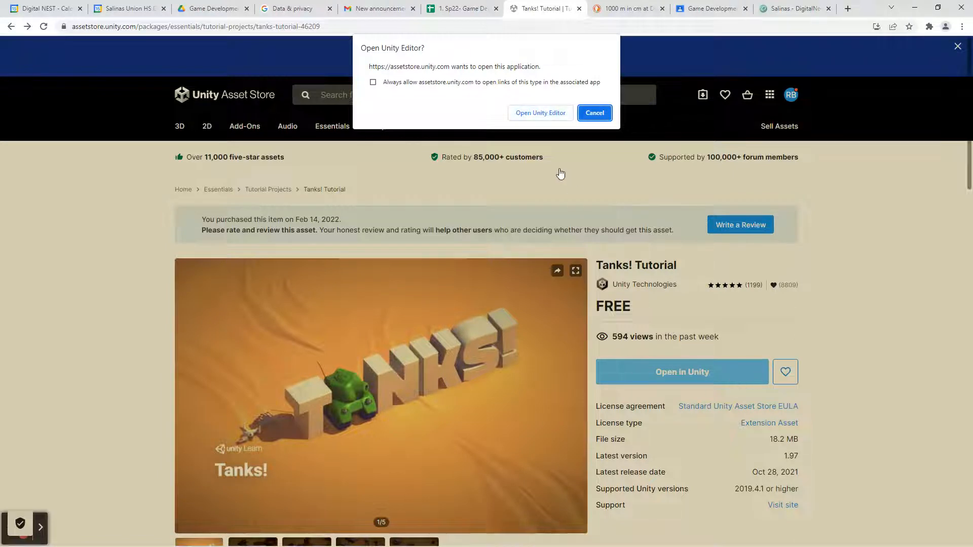
pyautogui.click(544, 114)
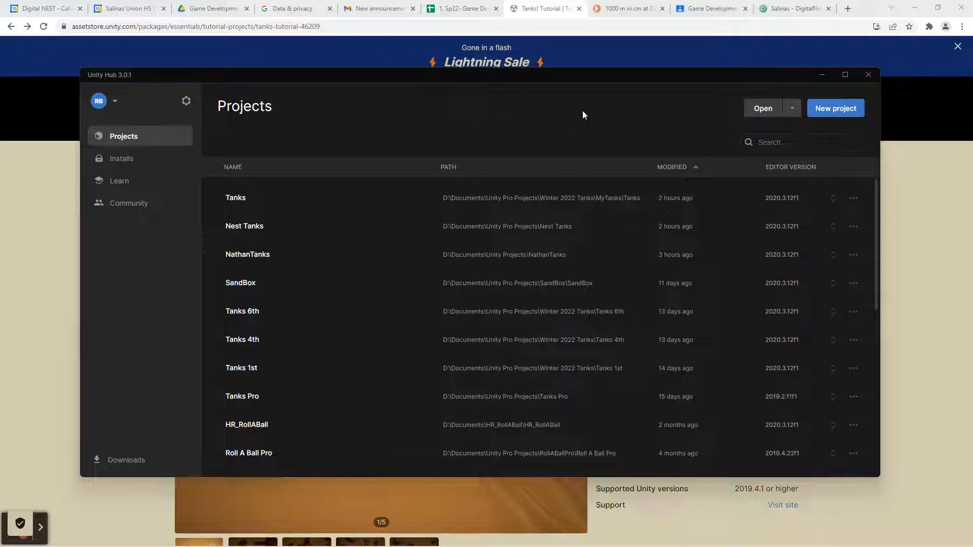
# Start a new project in Unity Hub with the 3D core template and name it Tanks_For_Video.
pyautogui.click(843, 110)
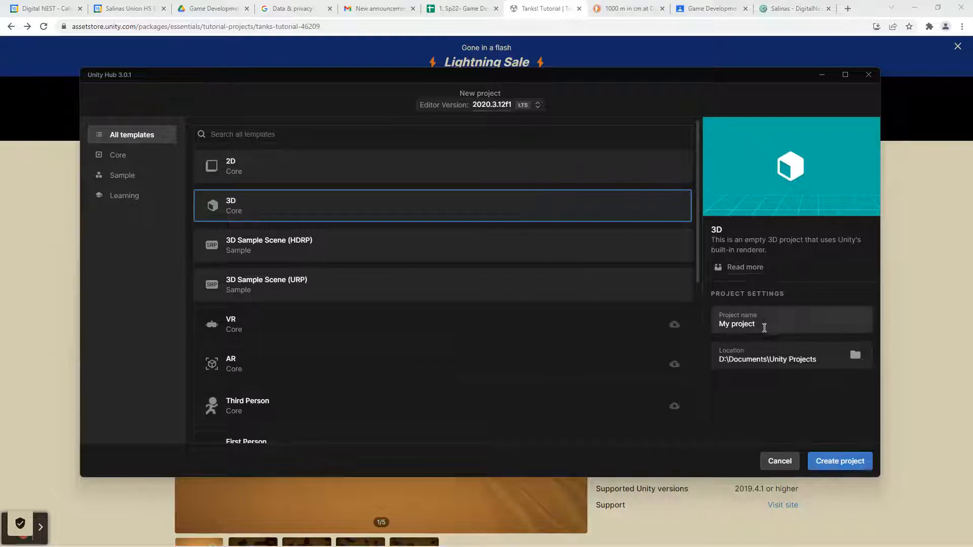
pyautogui.moveTo(765, 328); pyautogui.dragTo(705, 327)
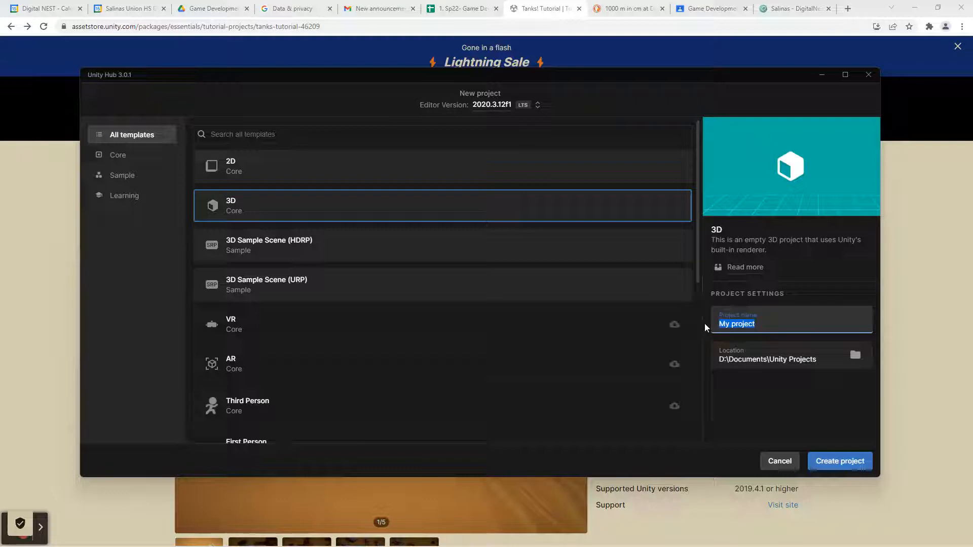
pyautogui.write('Tanks')
pyautogui.write(' (For')
pyautogui.press('BackSpace')
pyautogui.press('BackSpace')
pyautogui.press('BackSpace')
pyautogui.press('BackSpace')
pyautogui.press('BackSpace')
pyautogui.write('_For_Video')
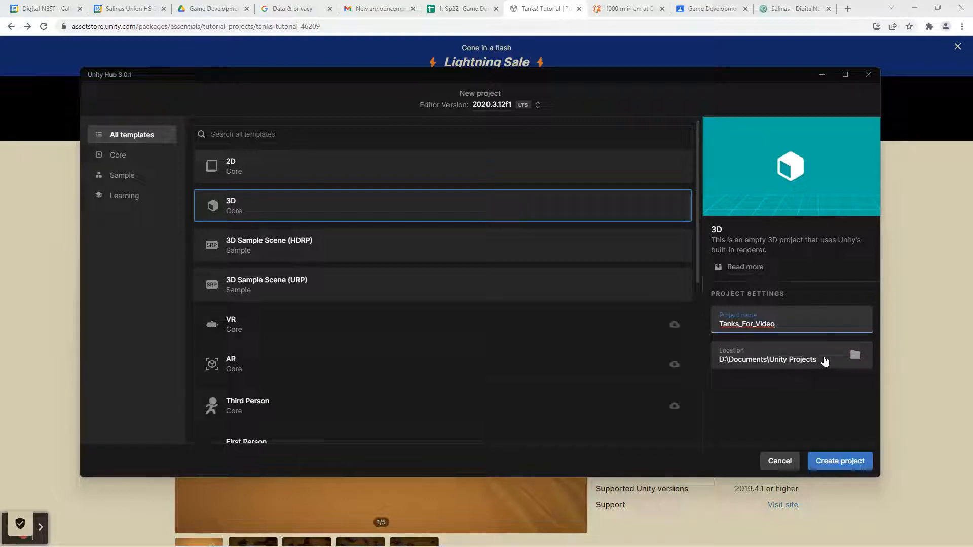
# Browse for the project location in the Documents folder on drive D: and select Unity Projects.
pyautogui.click(856, 356)
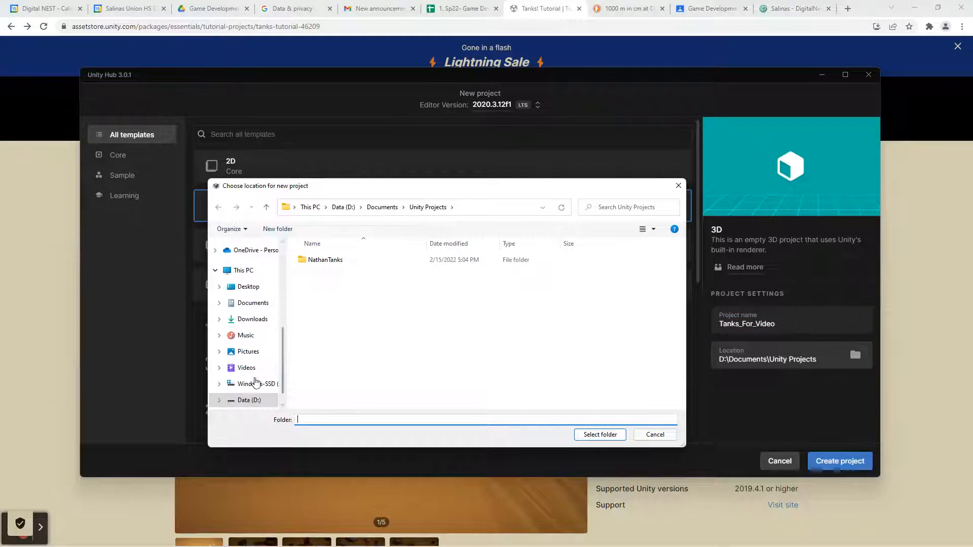
pyautogui.click(249, 400)
pyautogui.doubleClick(322, 277)
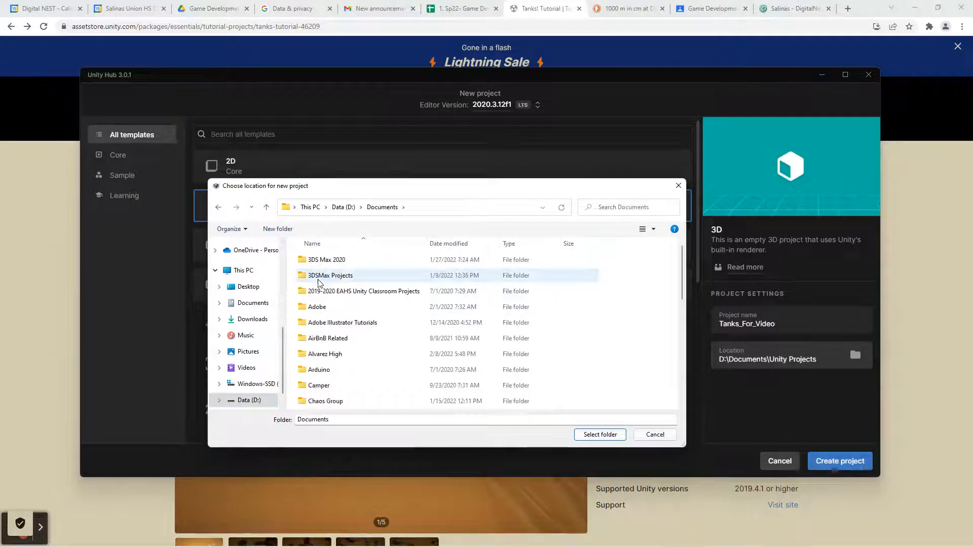
pyautogui.scroll(-2, 351, 366)
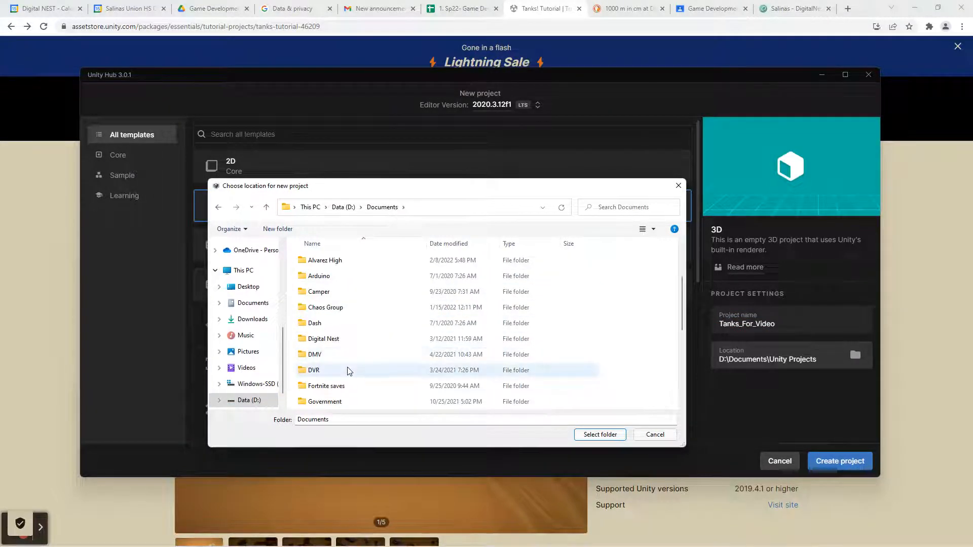
pyautogui.scroll(-1, 349, 371)
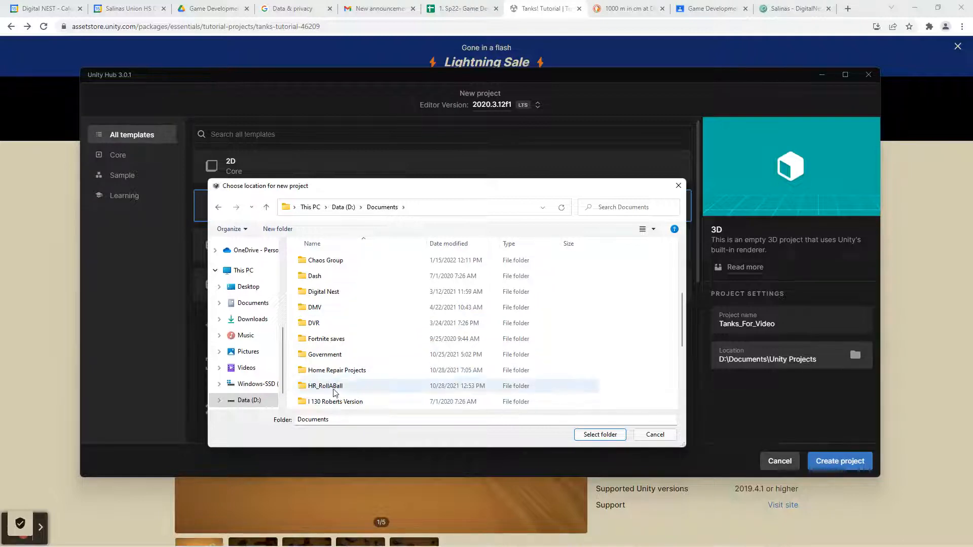
pyautogui.scroll(-2, 325, 364)
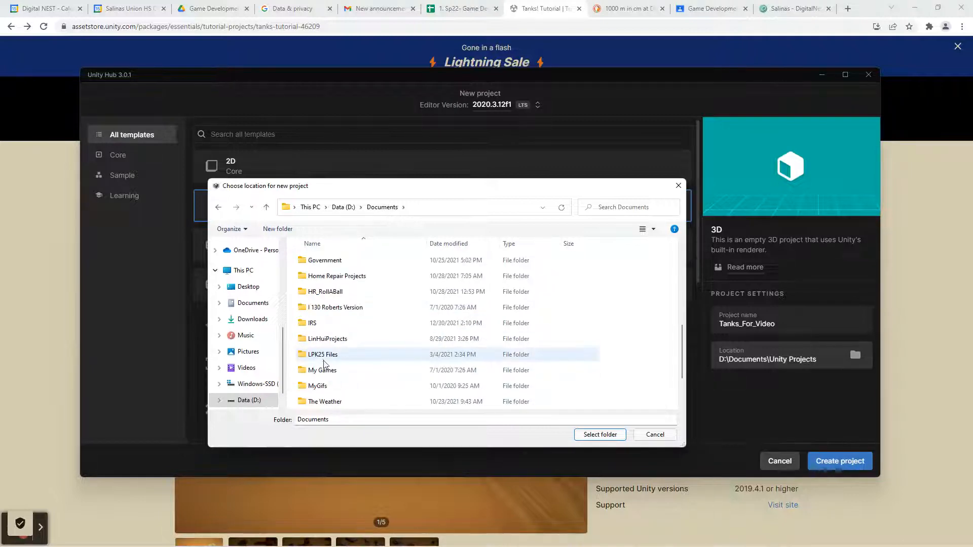
pyautogui.scroll(-2, 325, 370)
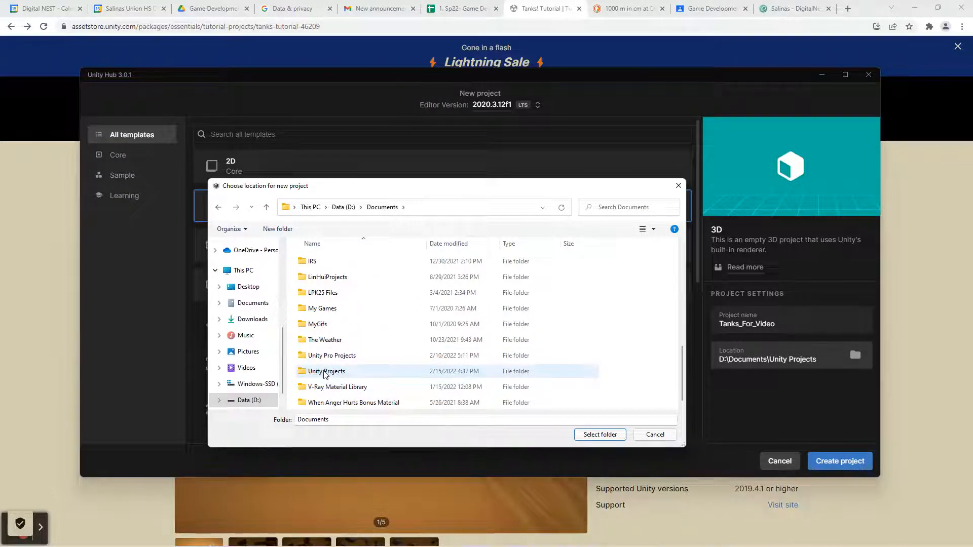
pyautogui.click(325, 373)
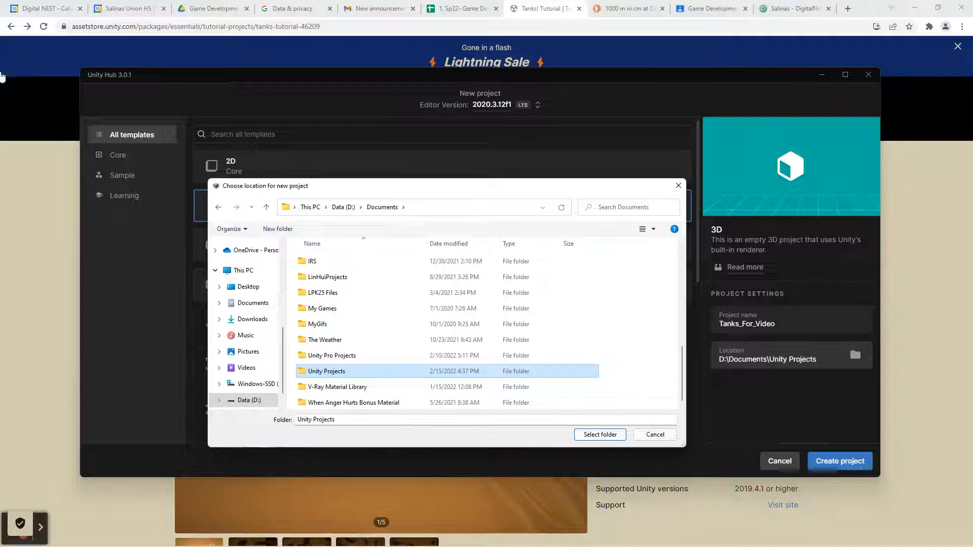
# Add a new folder with its default name in Documents and set the project location to D:\Documents\Unity Projects.
pyautogui.click(278, 229)
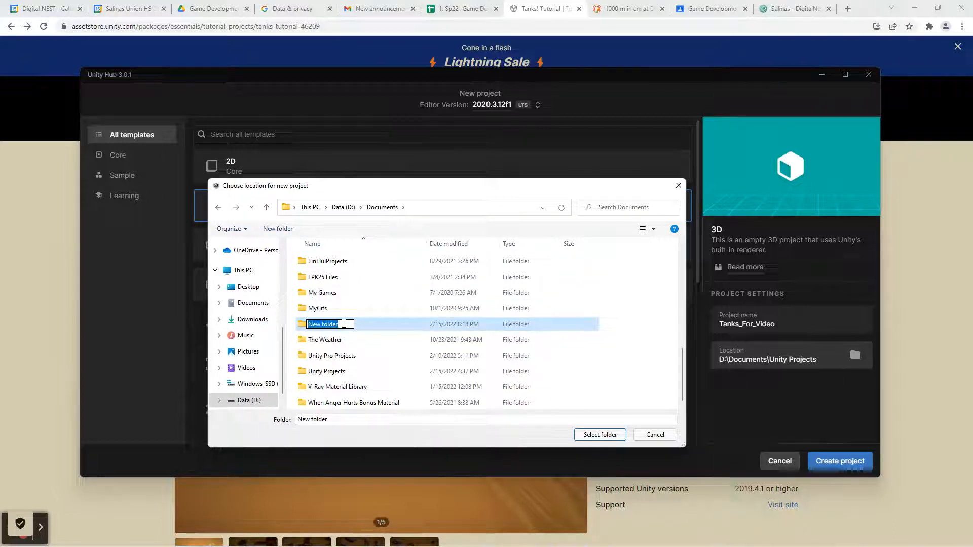
pyautogui.click(305, 374)
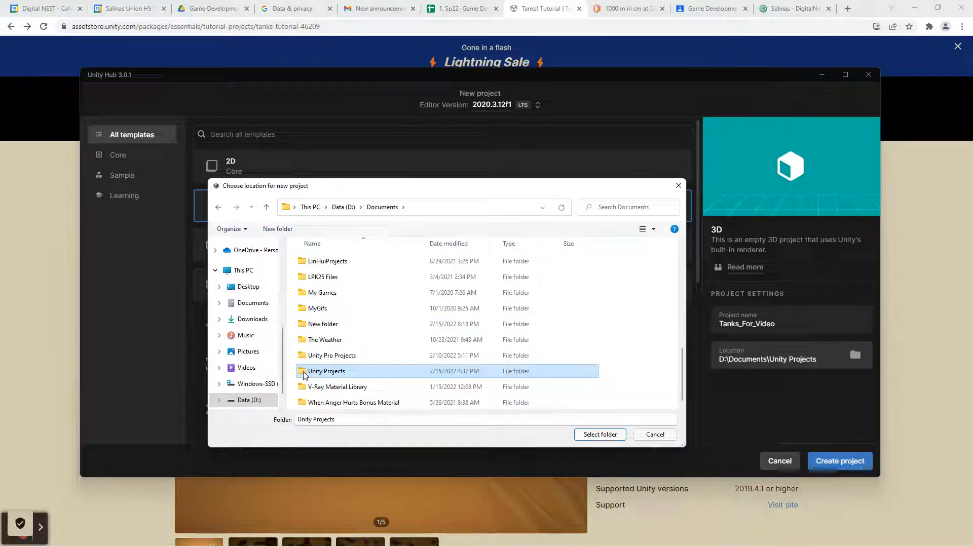
pyautogui.doubleClick(304, 374)
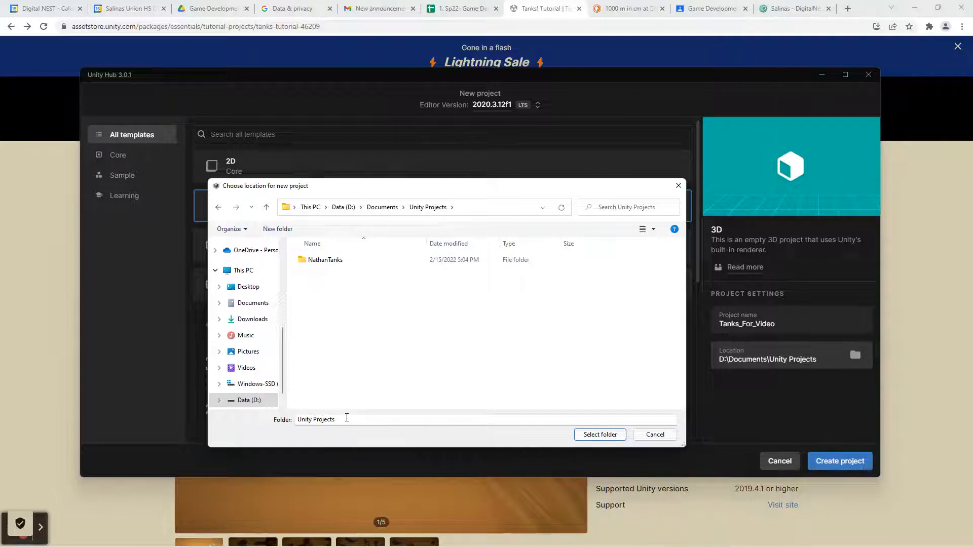
pyautogui.click(601, 434)
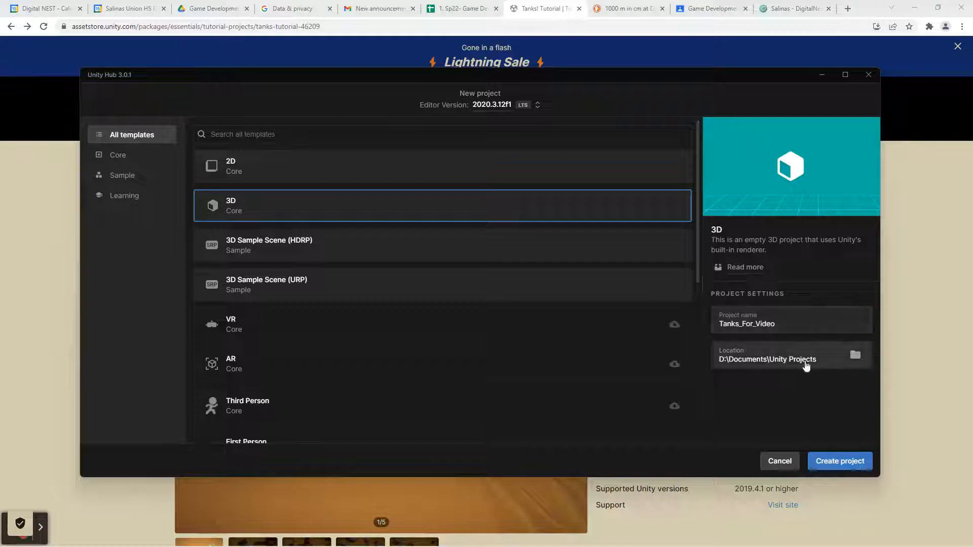
# Create the Tanks_For_Video project with the 3D template in the chosen location.
pyautogui.click(852, 464)
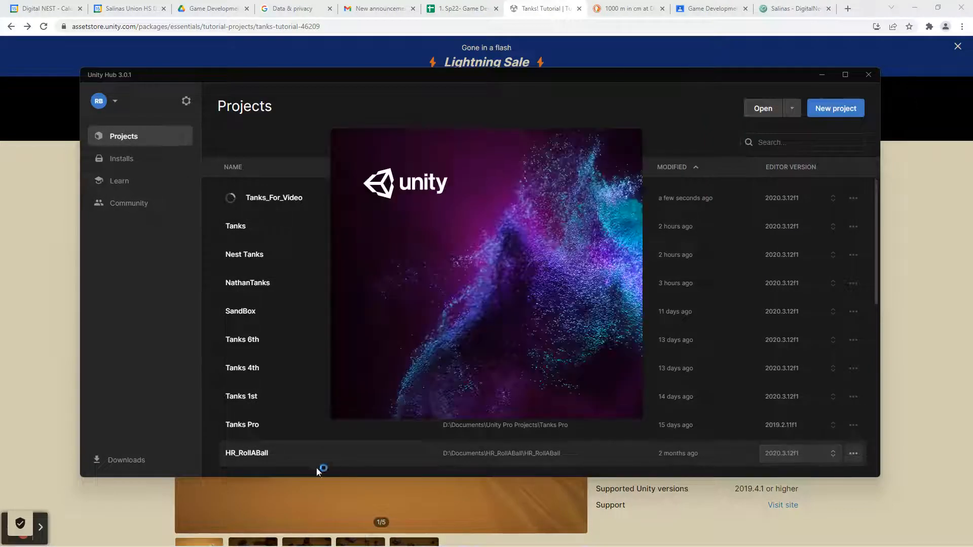
pyautogui.click(42, 531)
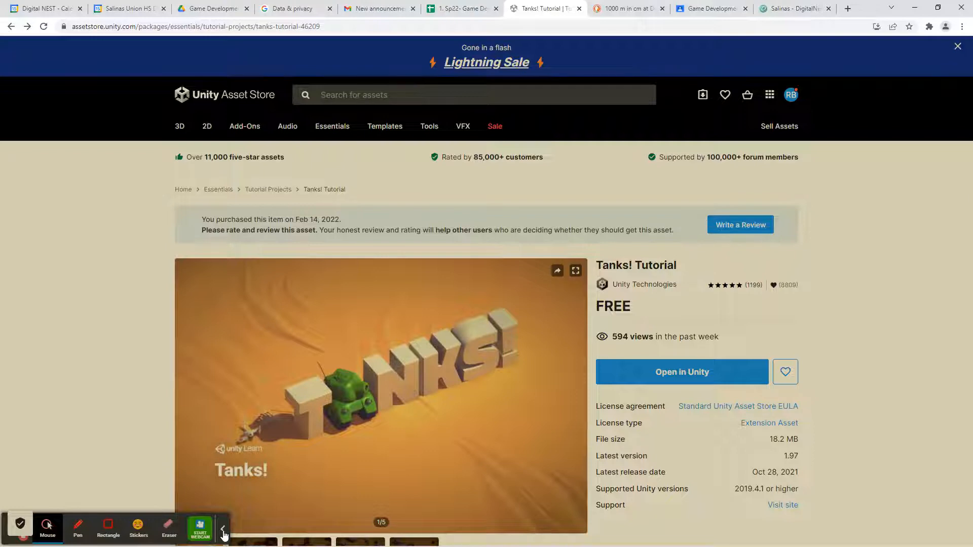
pyautogui.click(21, 526)
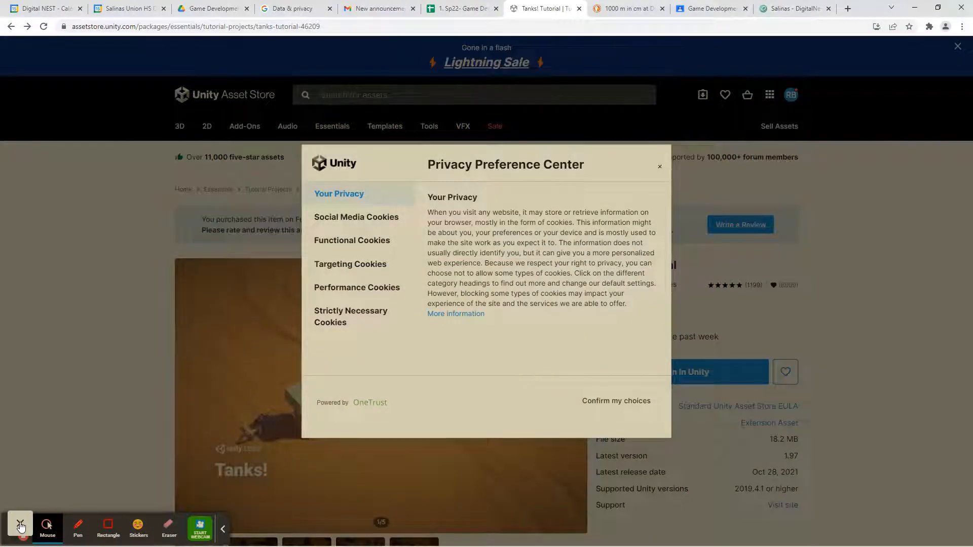
pyautogui.click(20, 526)
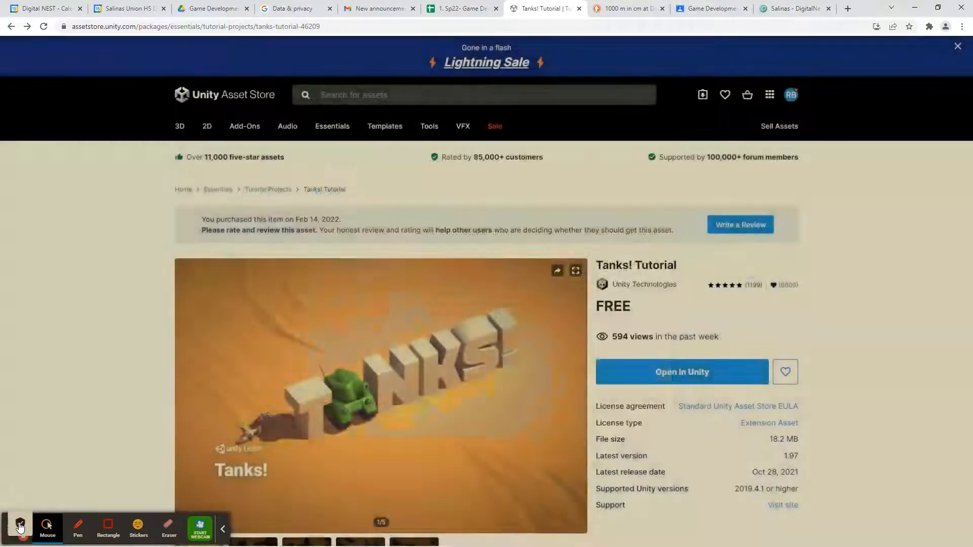
pyautogui.click(20, 526)
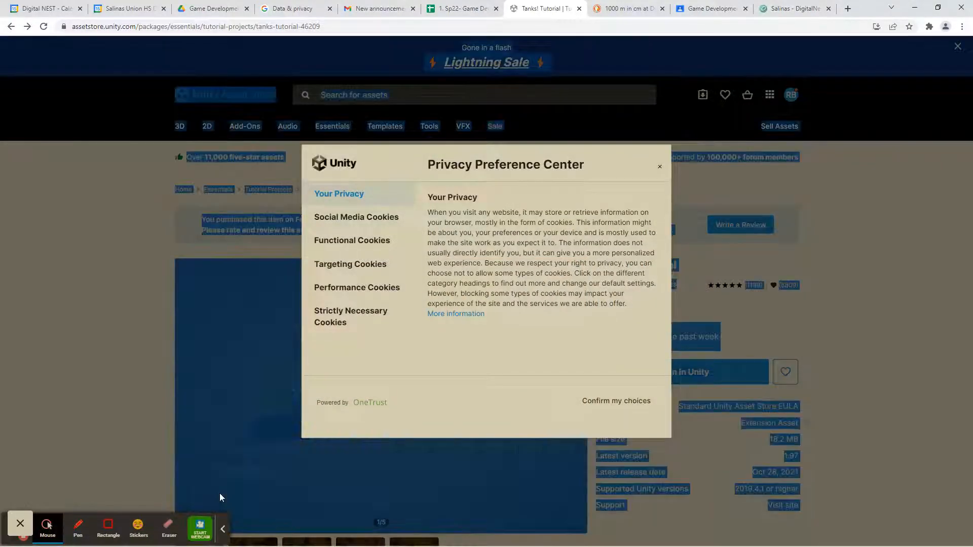
pyautogui.click(221, 531)
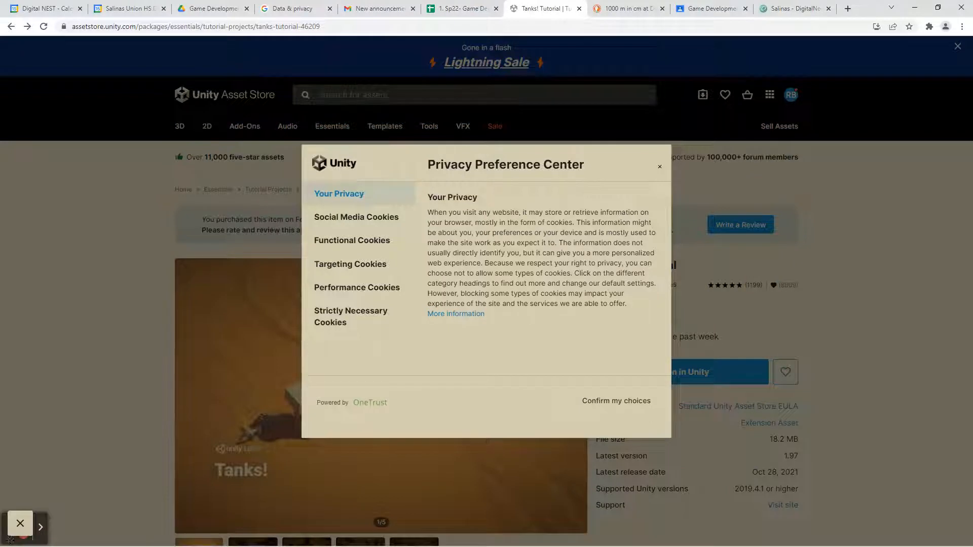
pyautogui.moveTo(9, 540); pyautogui.dragTo(8, 67)
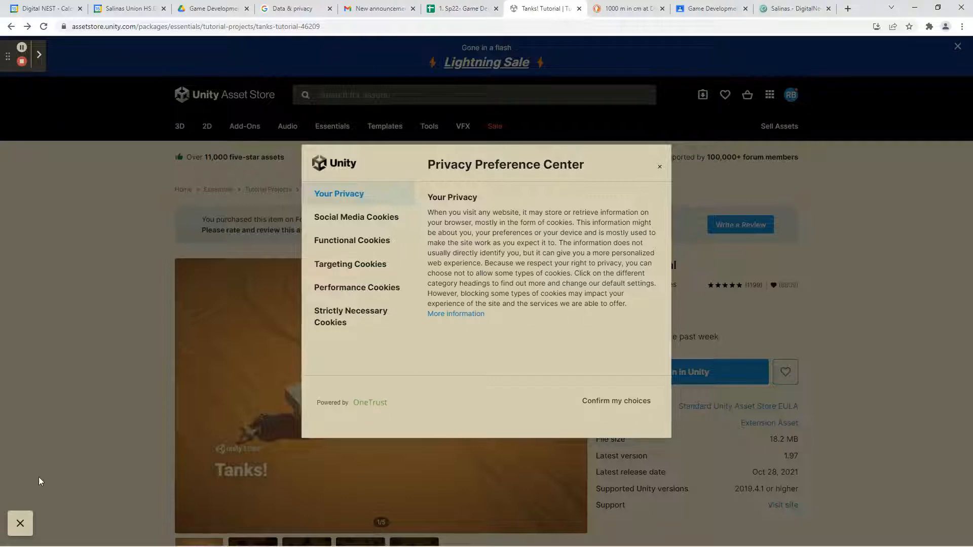
pyautogui.click(19, 523)
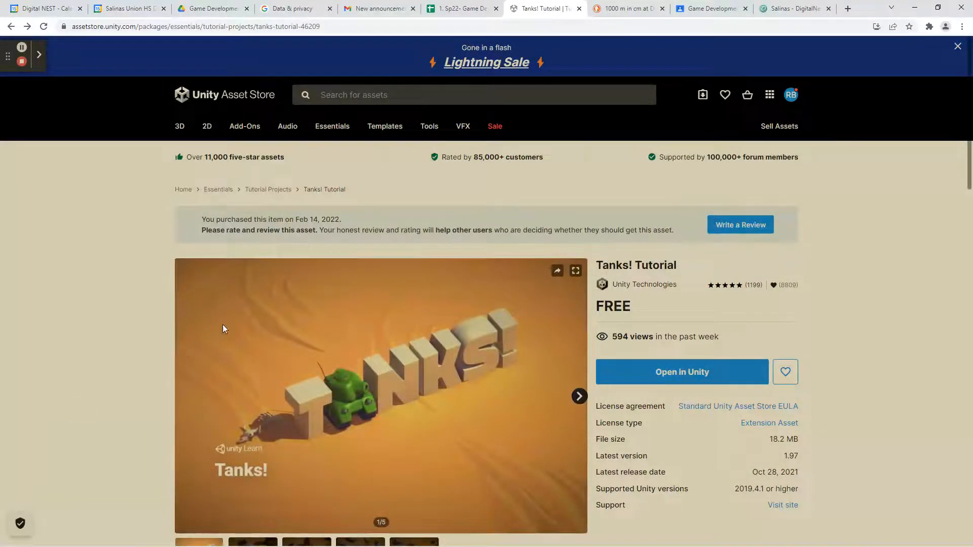
# Open the Tanks! Tutorial asset from its store page in the Unity Editor and expand its entry in Package Manager.
pyautogui.click(373, 535)
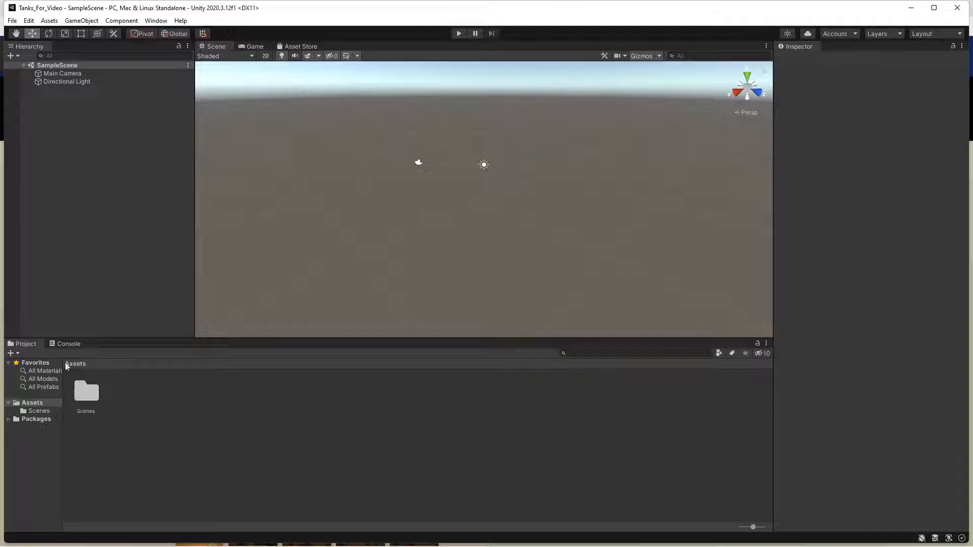
pyautogui.click(373, 536)
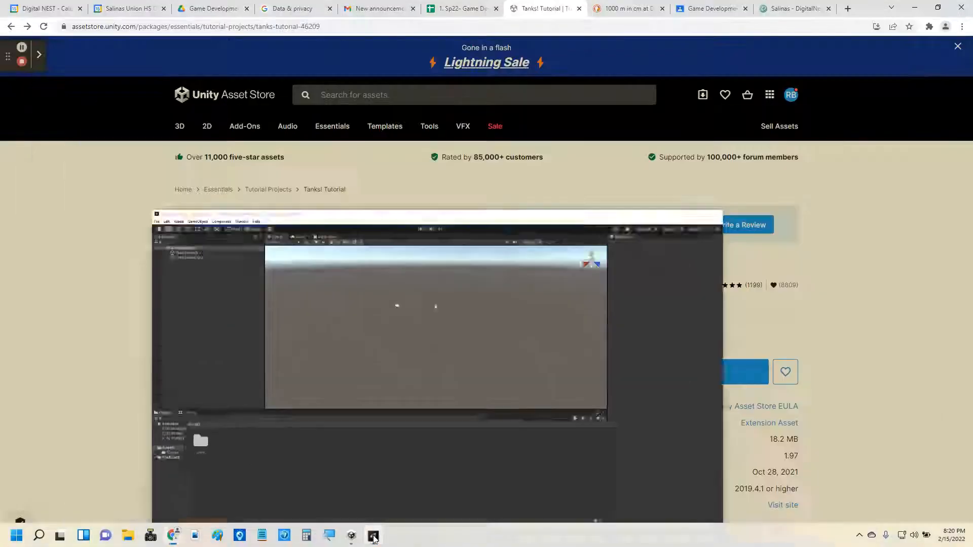
pyautogui.scroll(-1, 737, 415)
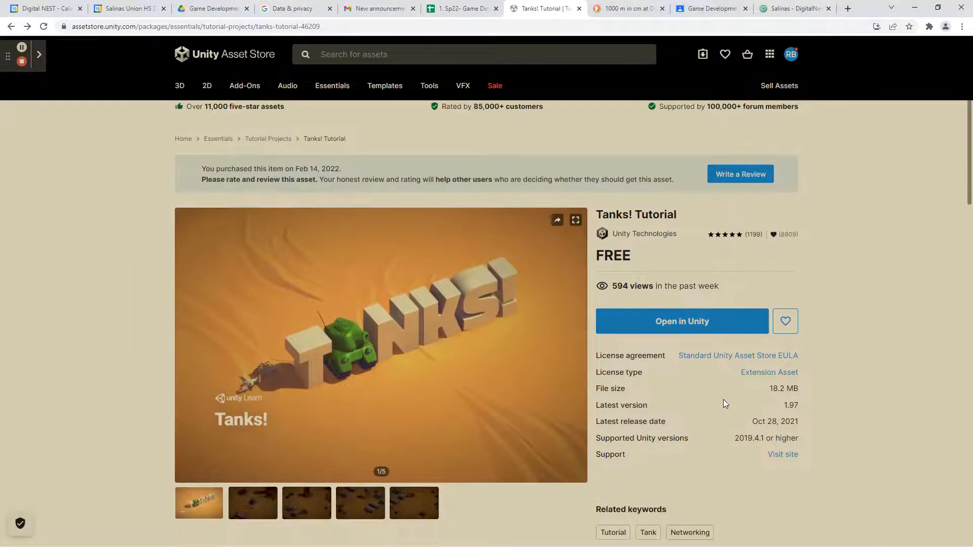
pyautogui.click(699, 322)
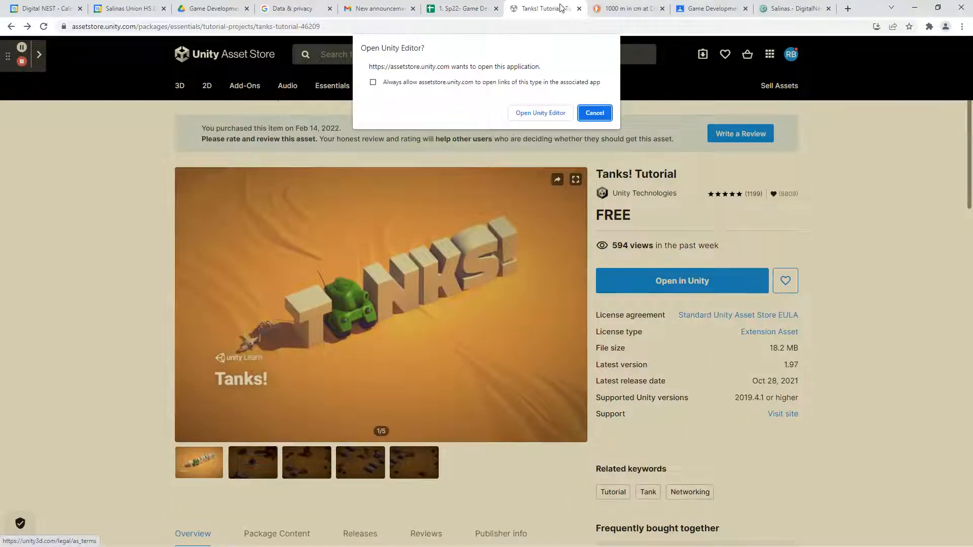
pyautogui.click(557, 113)
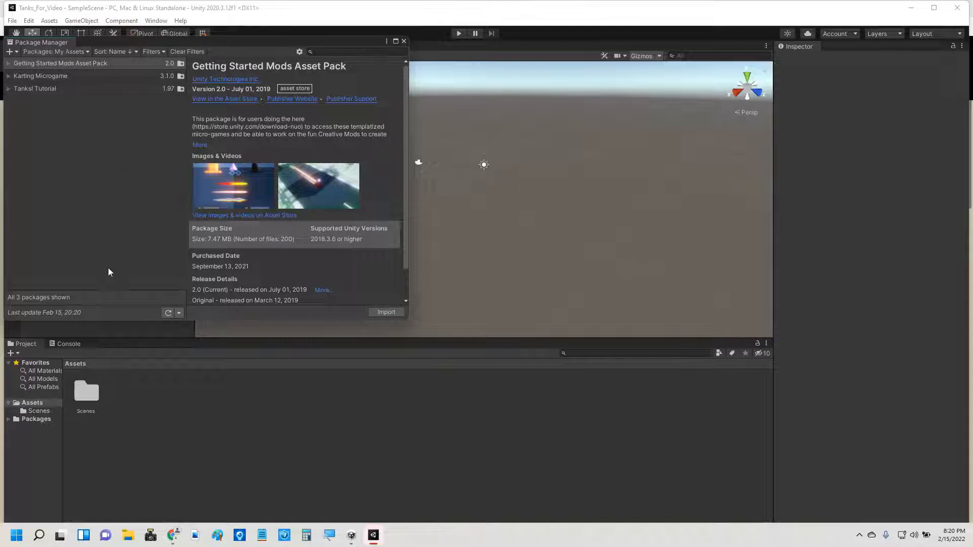
pyautogui.click(9, 89)
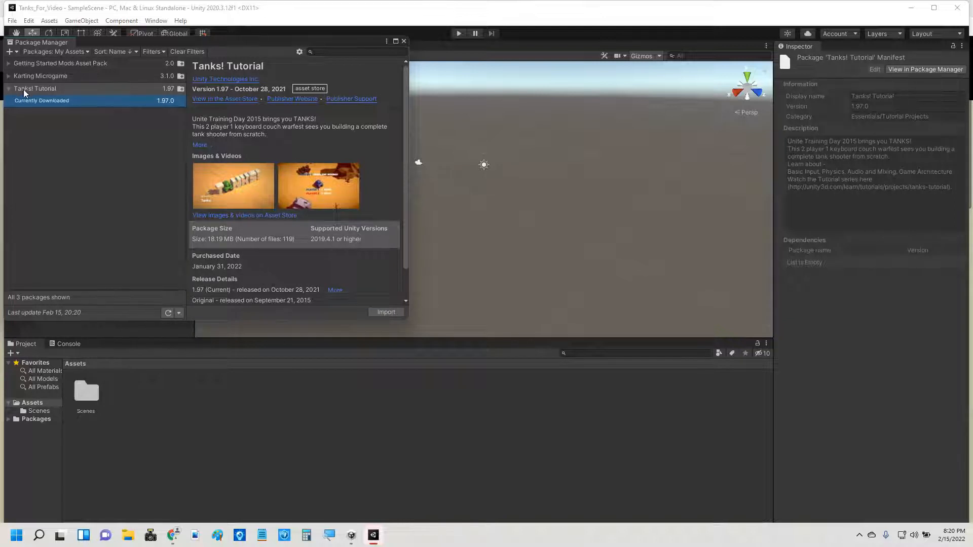
# Close and reopen Package Manager, and dock it above the Scene view.
pyautogui.moveTo(53, 42); pyautogui.dragTo(56, 89)
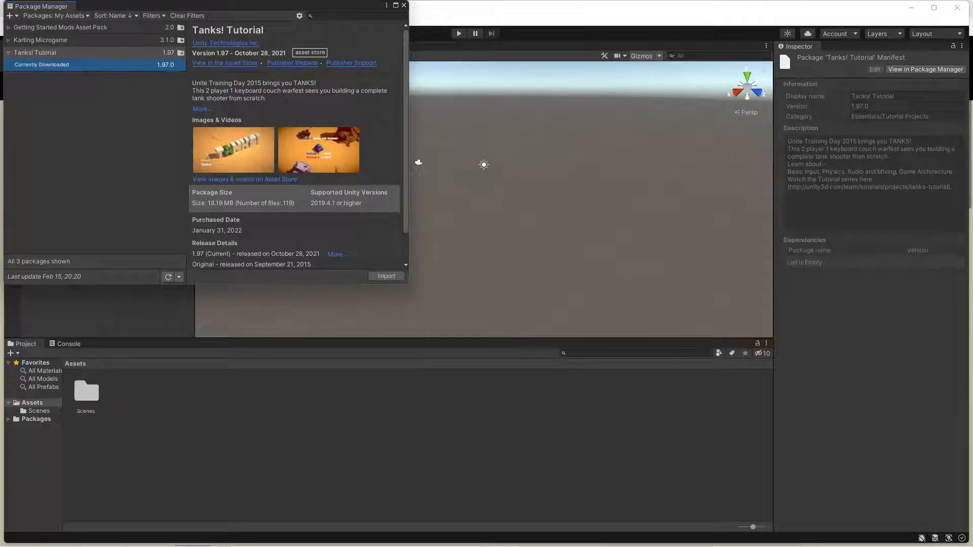
pyautogui.click(403, 5)
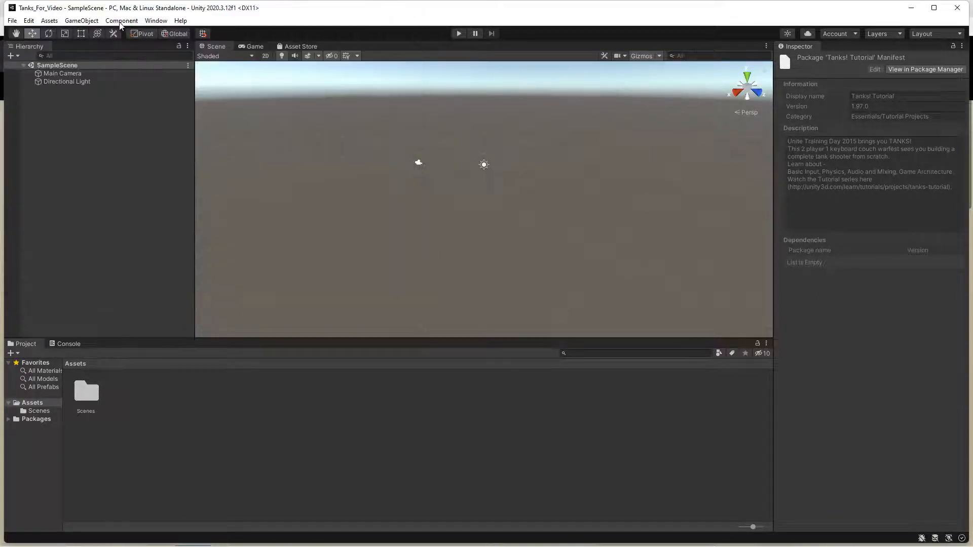
pyautogui.click(155, 21)
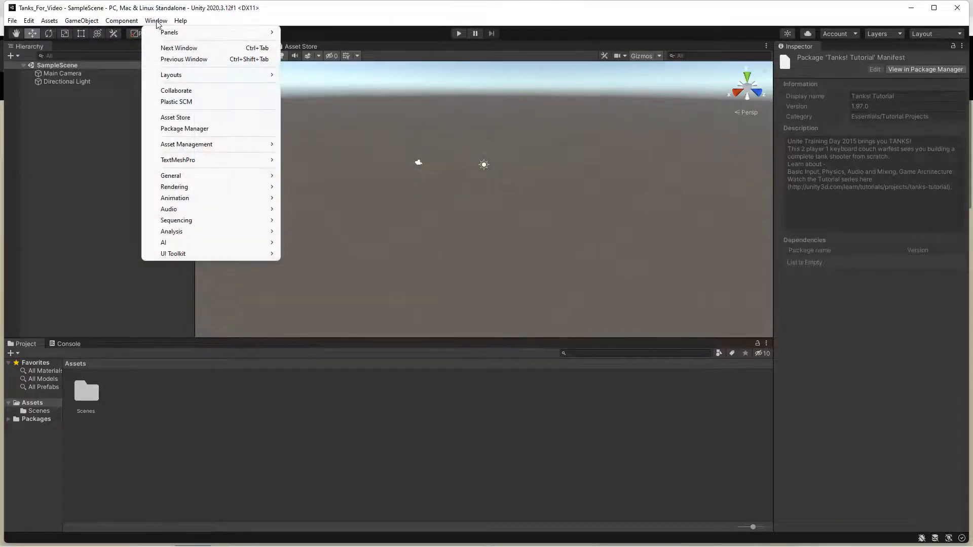
pyautogui.click(200, 129)
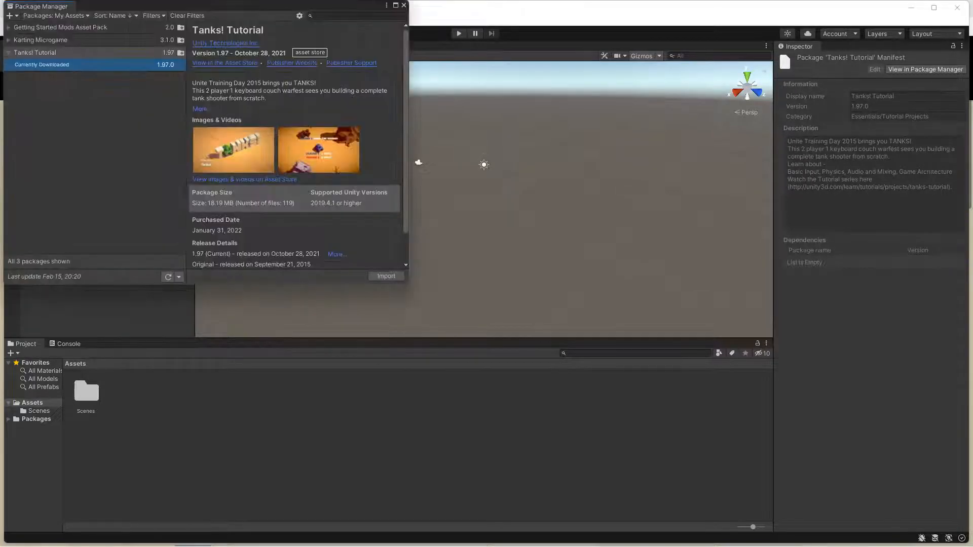
pyautogui.moveTo(48, 7); pyautogui.dragTo(462, 75)
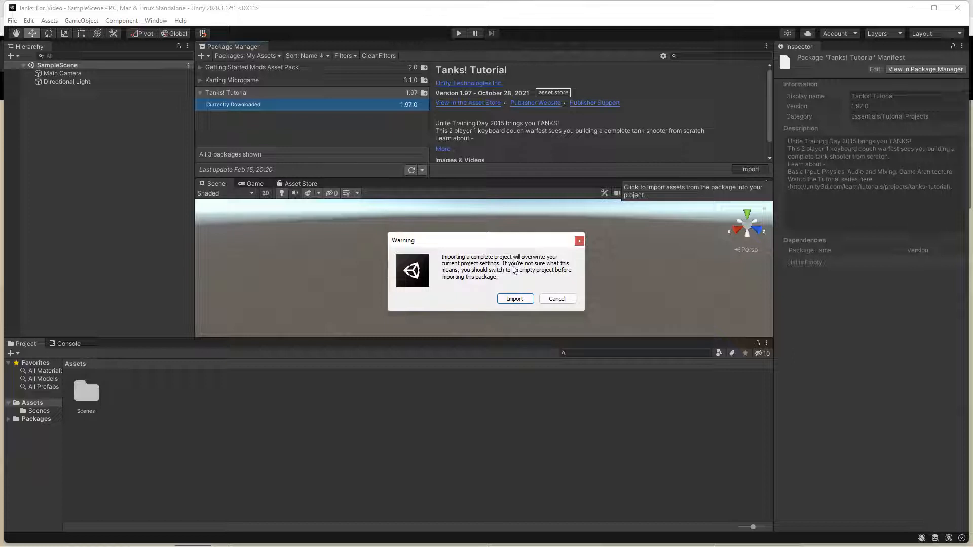
# Accept importing the complete Tanks! Tutorial project over the current project settings and skip its Package Manager dependencies.
pyautogui.click(516, 300)
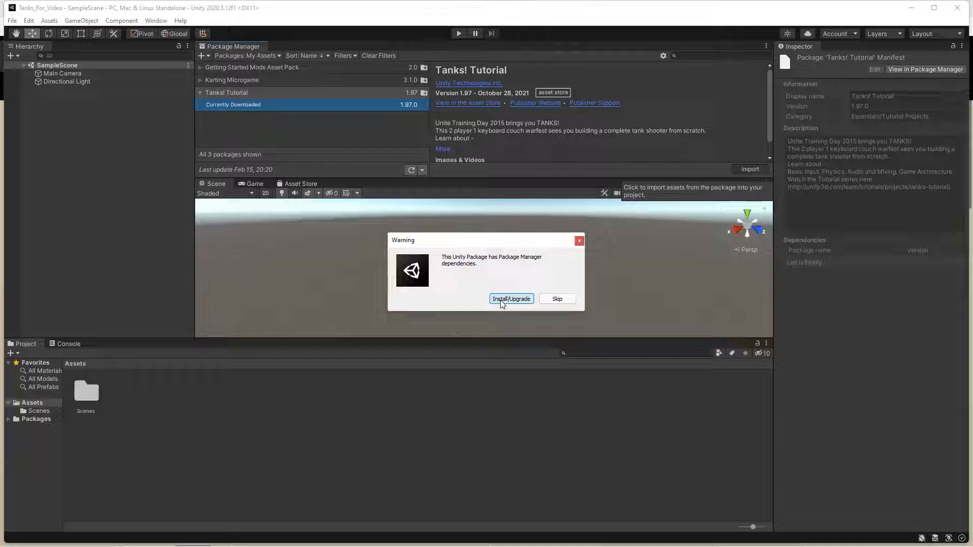
pyautogui.click(557, 300)
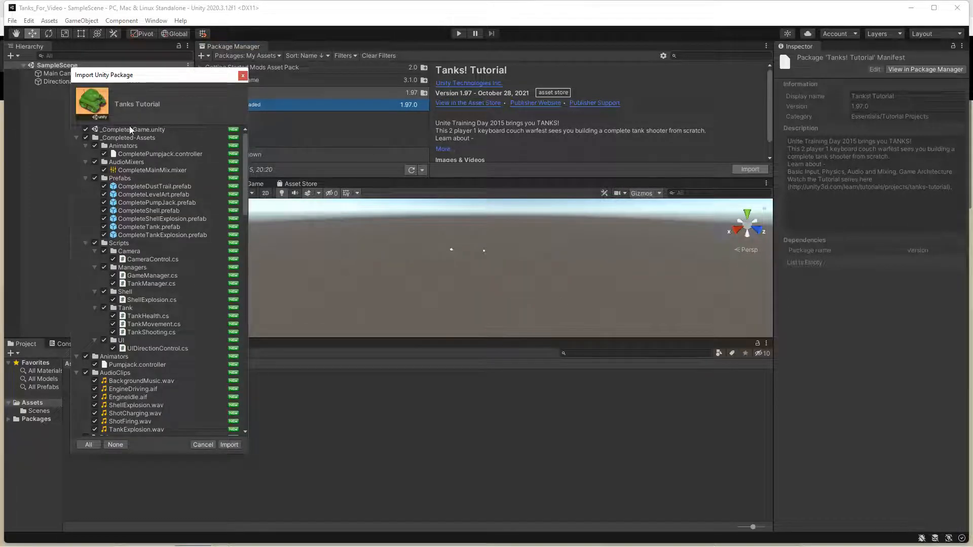
# Exclude _Complete-Game.unity and the _Completed-Assets folder from the Tanks! Tutorial package and import everything else.
pyautogui.scroll(-15, 121, 401)
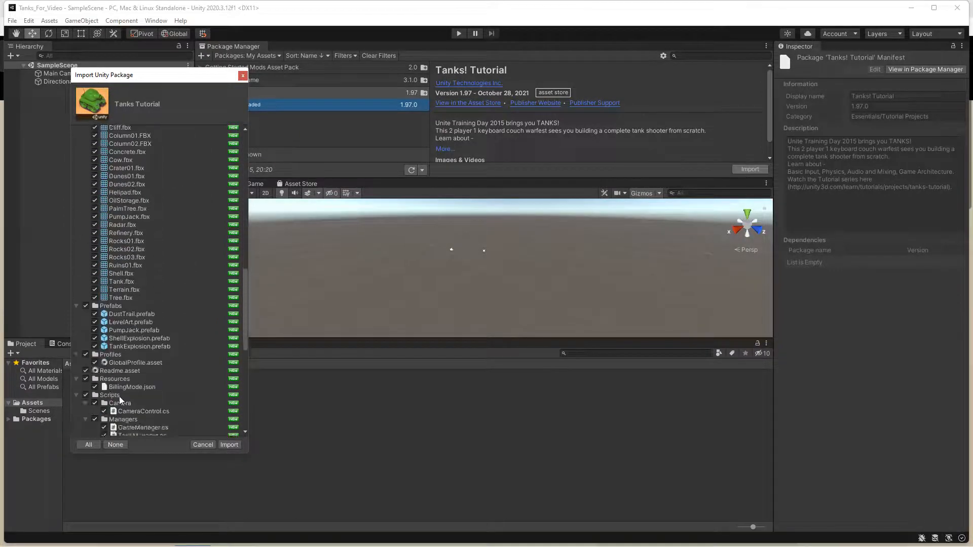
pyautogui.scroll(15, 122, 400)
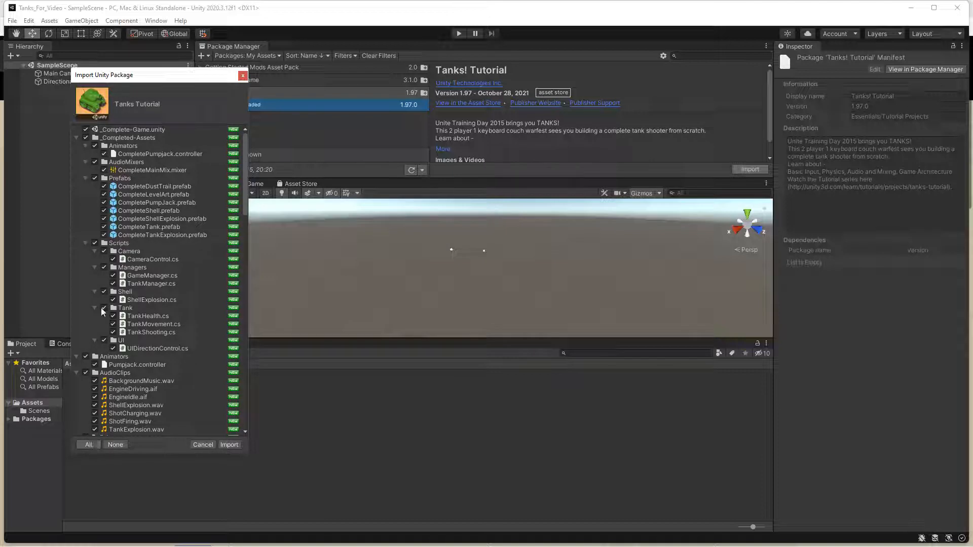
pyautogui.click(86, 130)
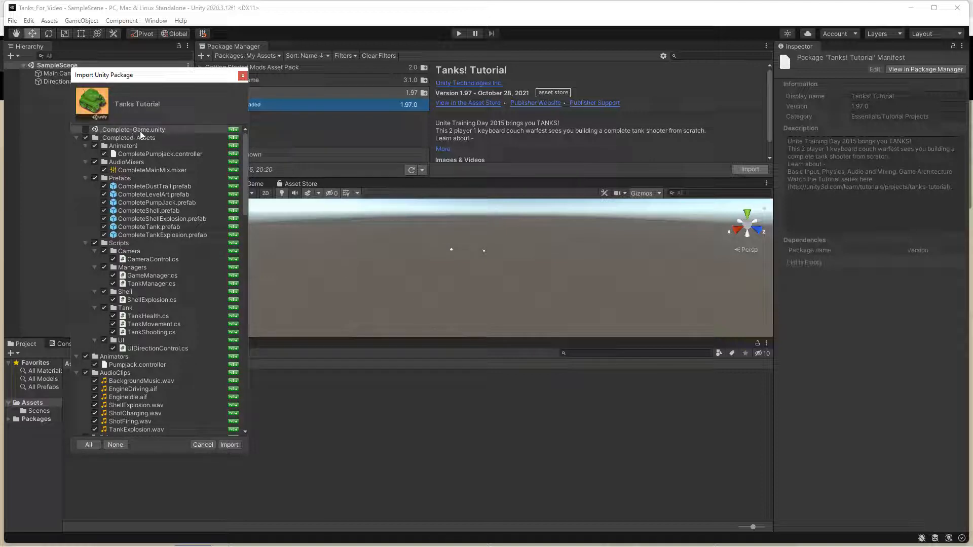
pyautogui.click(86, 138)
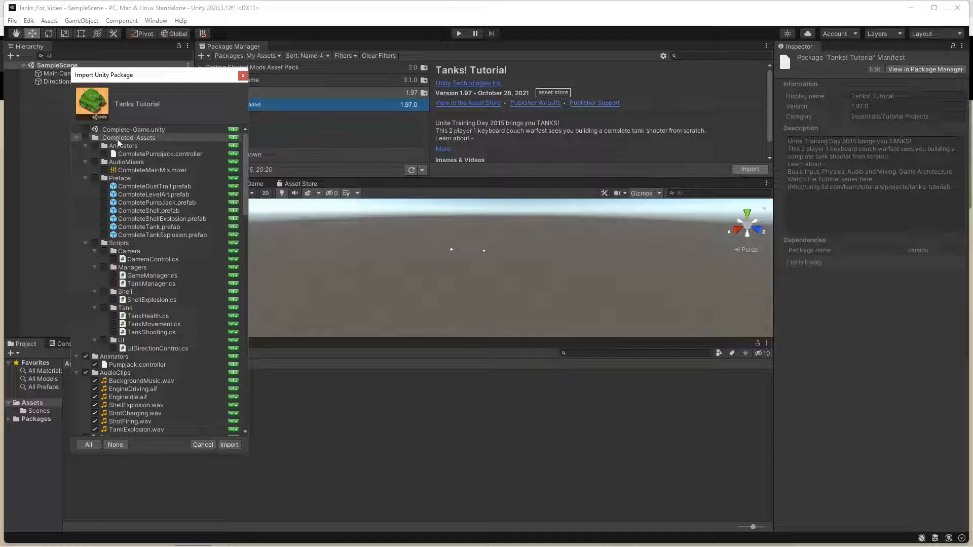
pyautogui.click(77, 138)
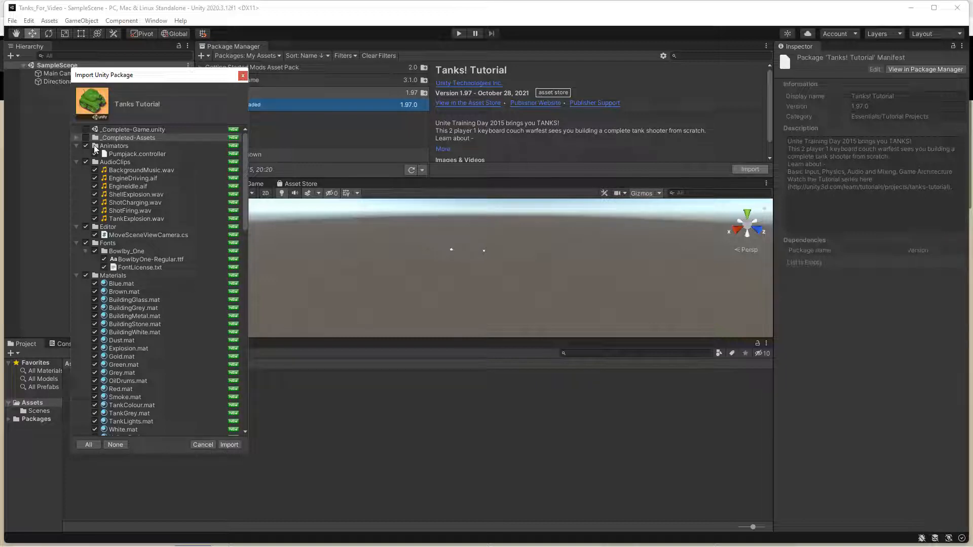
pyautogui.scroll(-20, 116, 364)
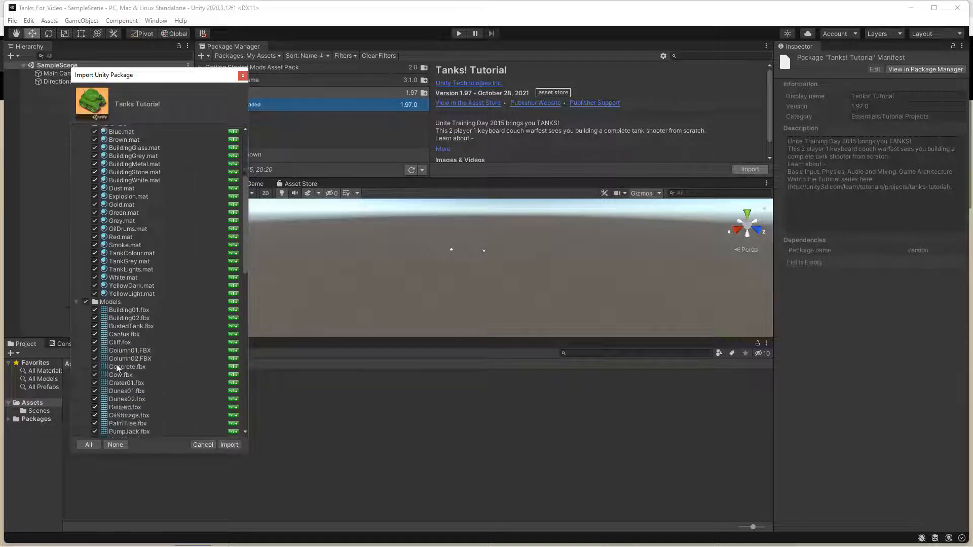
pyautogui.scroll(10, 117, 364)
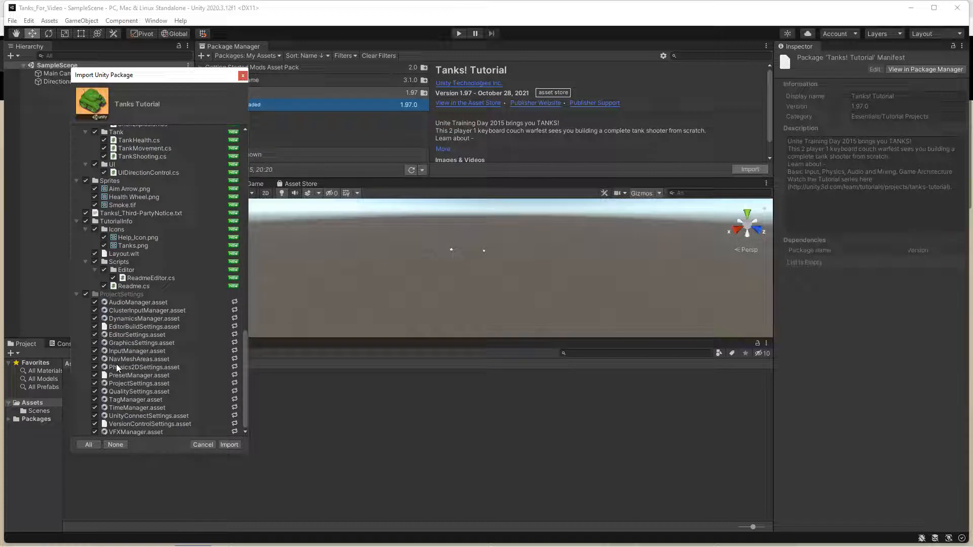
pyautogui.scroll(10, 121, 360)
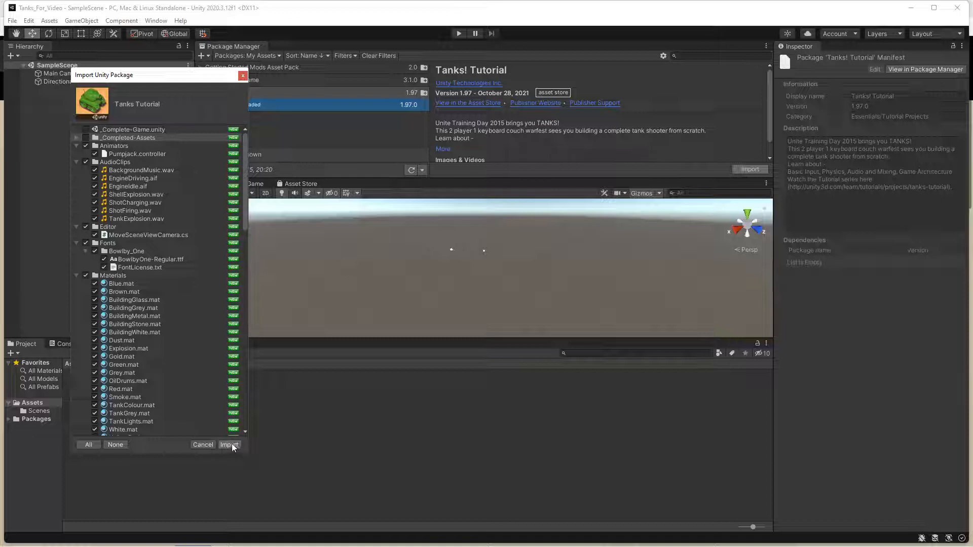
pyautogui.click(233, 445)
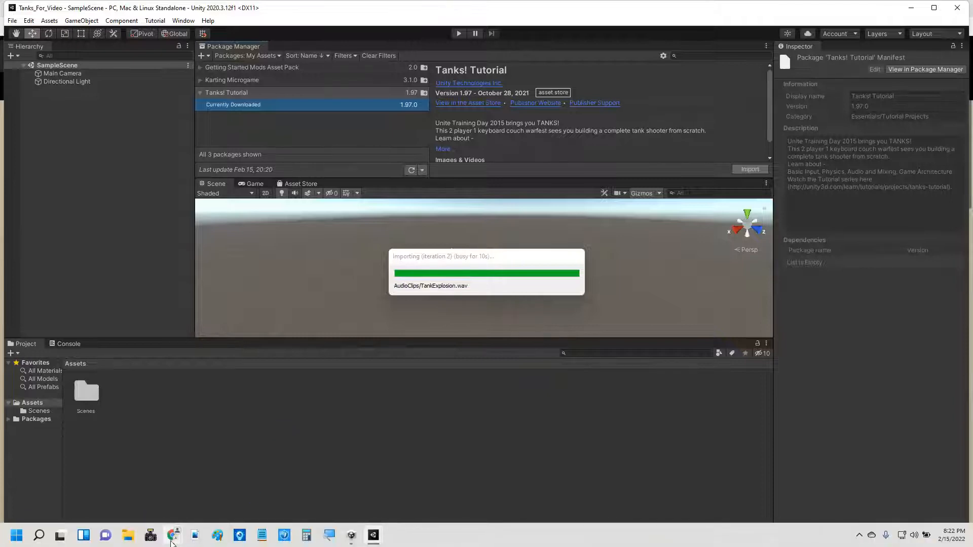
# Switch to Chrome, show the Game Development with Unity class in Google Classroom, and restore the browser to a smaller window.
pyautogui.moveTo(173, 536)
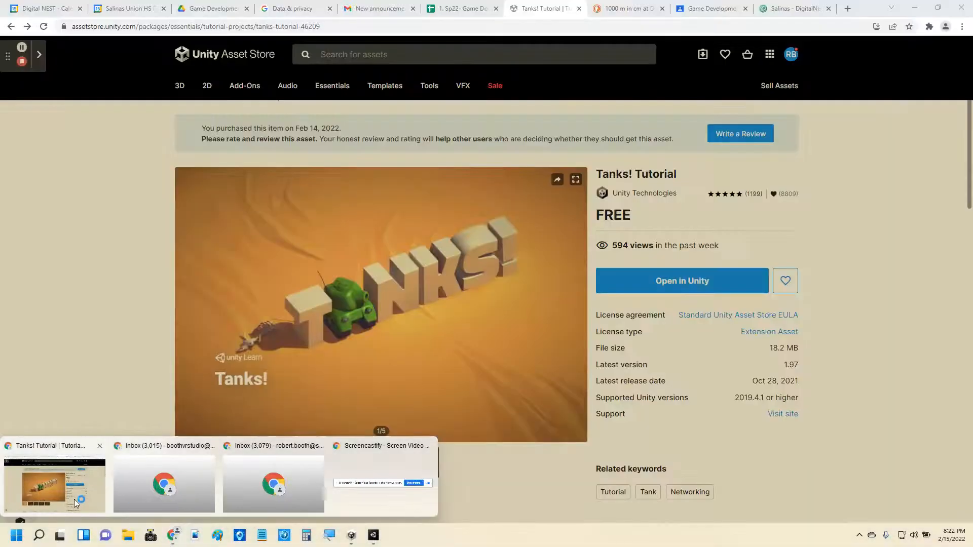
pyautogui.click(76, 499)
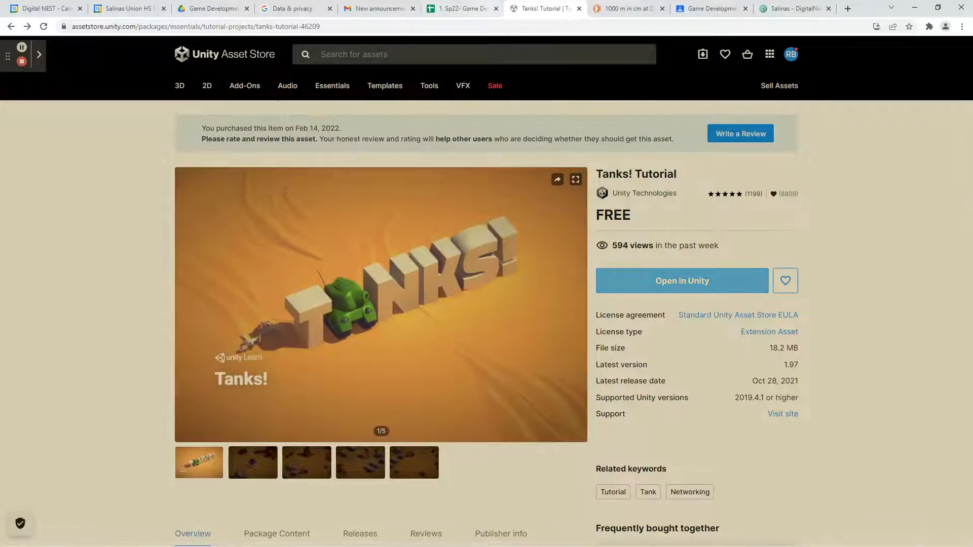
pyautogui.click(710, 8)
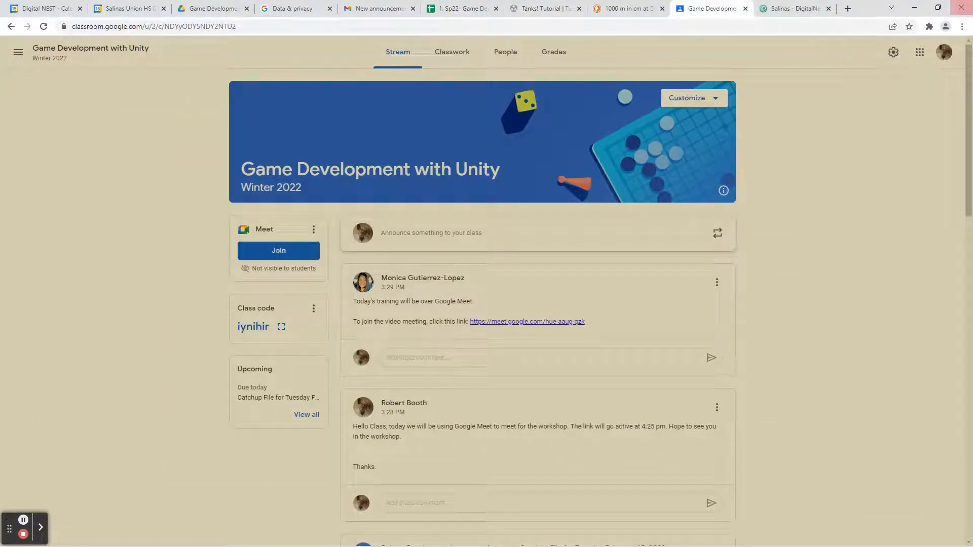
pyautogui.click(939, 8)
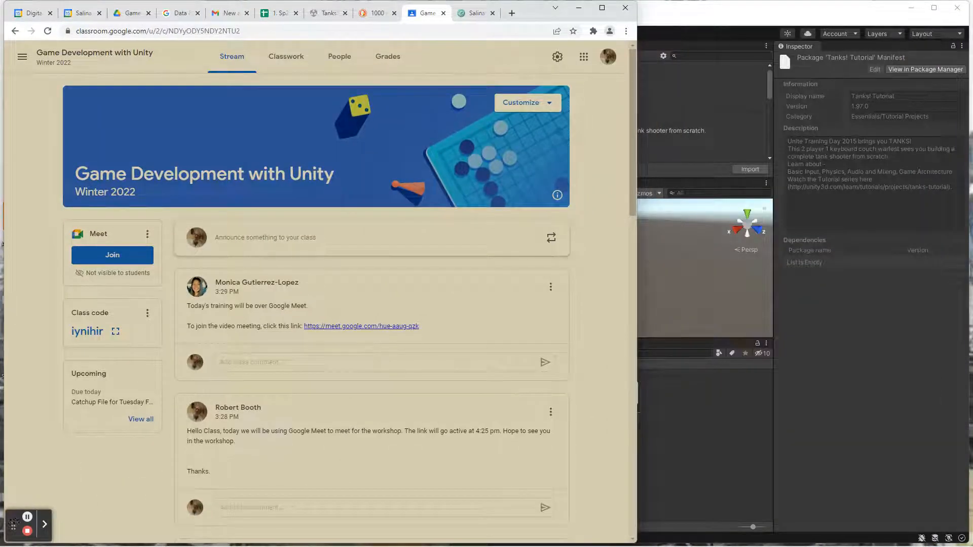
pyautogui.moveTo(16, 518); pyautogui.dragTo(256, 405)
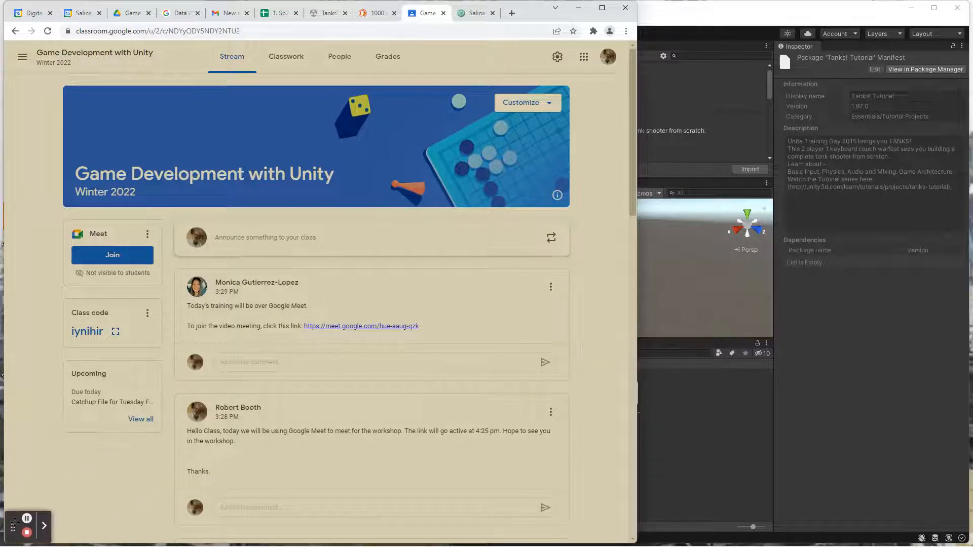
# Switch back to Unity and apply the 2 by 3 layout to the editor.
pyautogui.click(738, 5)
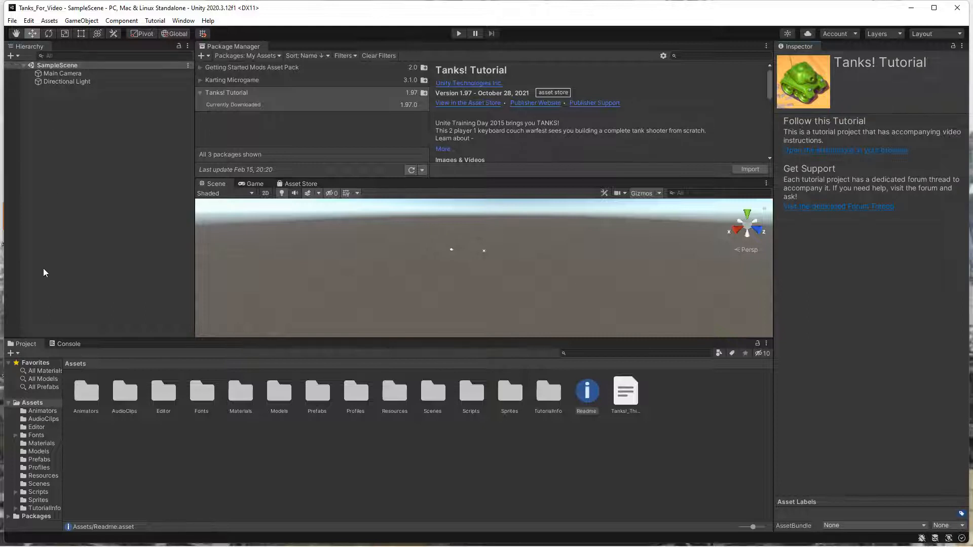
pyautogui.click(70, 345)
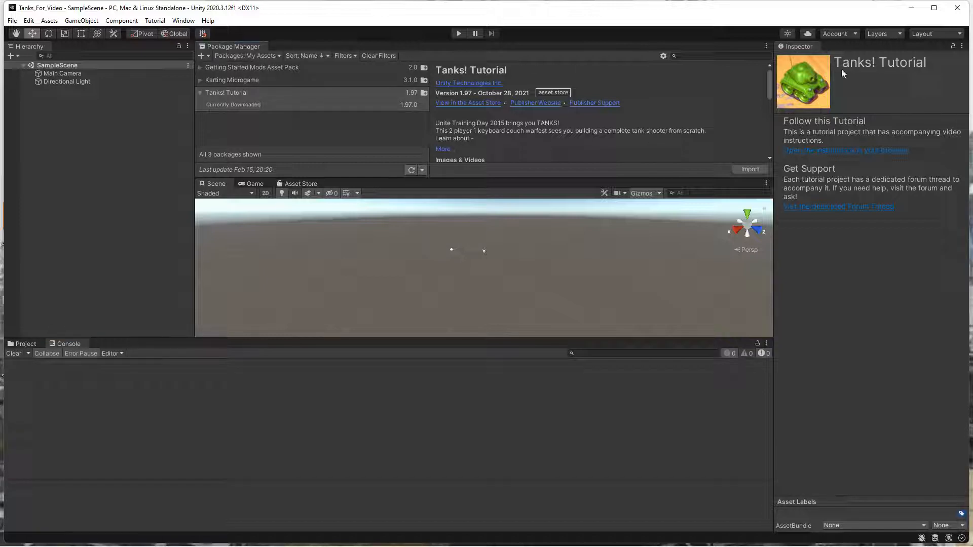
pyautogui.click(962, 34)
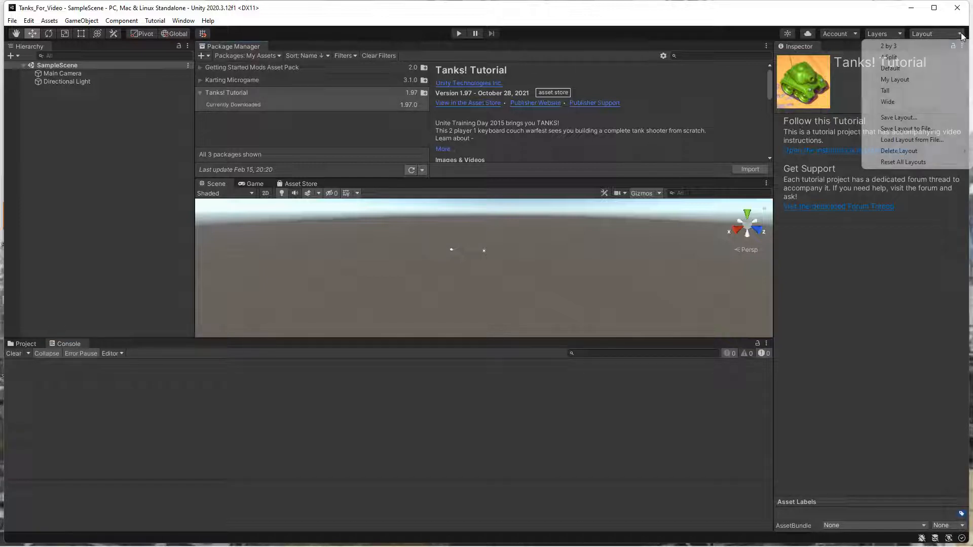
pyautogui.click(962, 34)
pyautogui.click(962, 34)
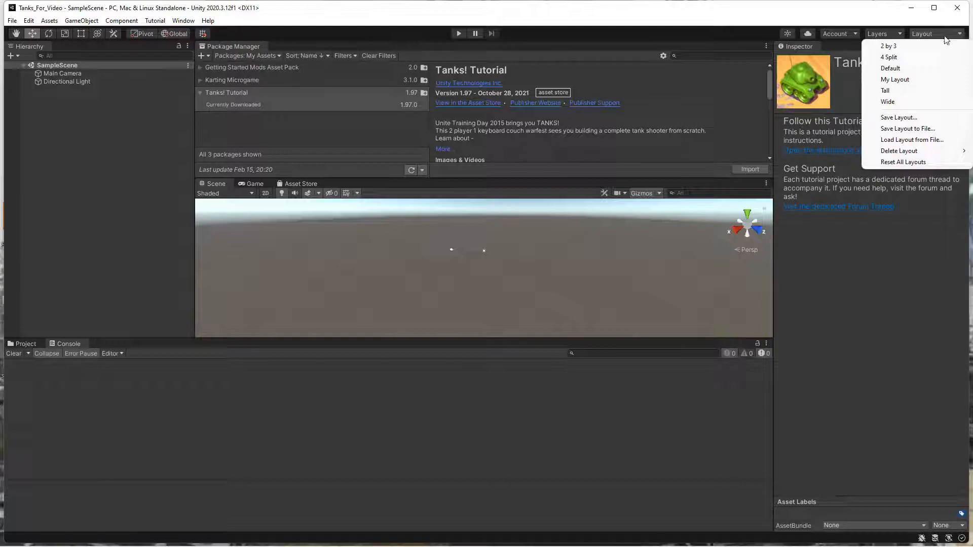
pyautogui.click(906, 47)
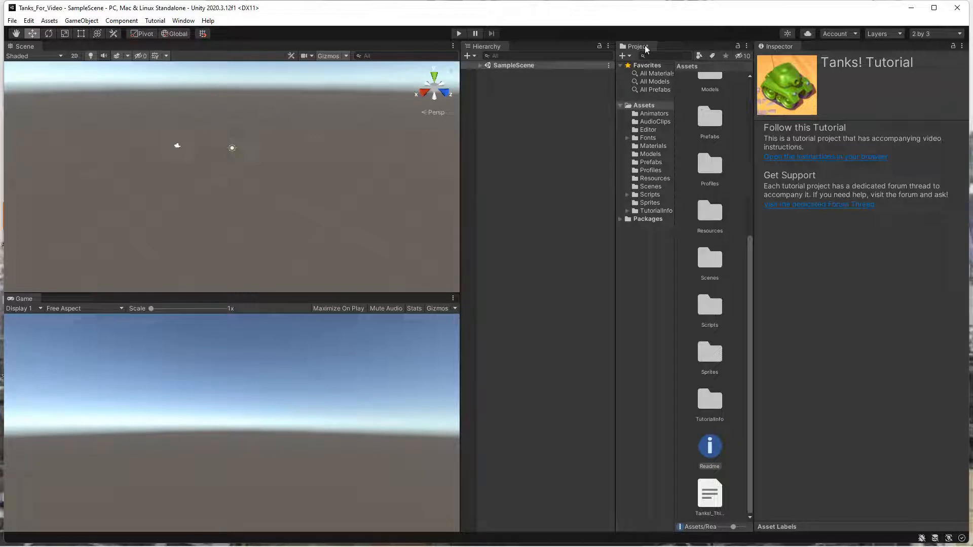
# Dock the Project window below the Hierarchy with the Scene and Game views widened, and shrink its asset thumbnails to a plain list.
pyautogui.moveTo(646, 49); pyautogui.dragTo(518, 421)
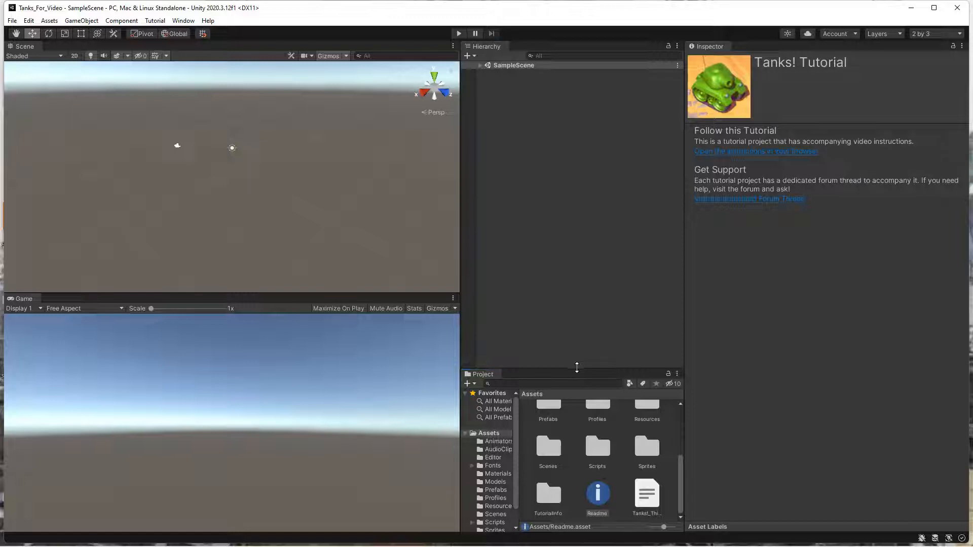
pyautogui.moveTo(579, 371); pyautogui.dragTo(585, 294)
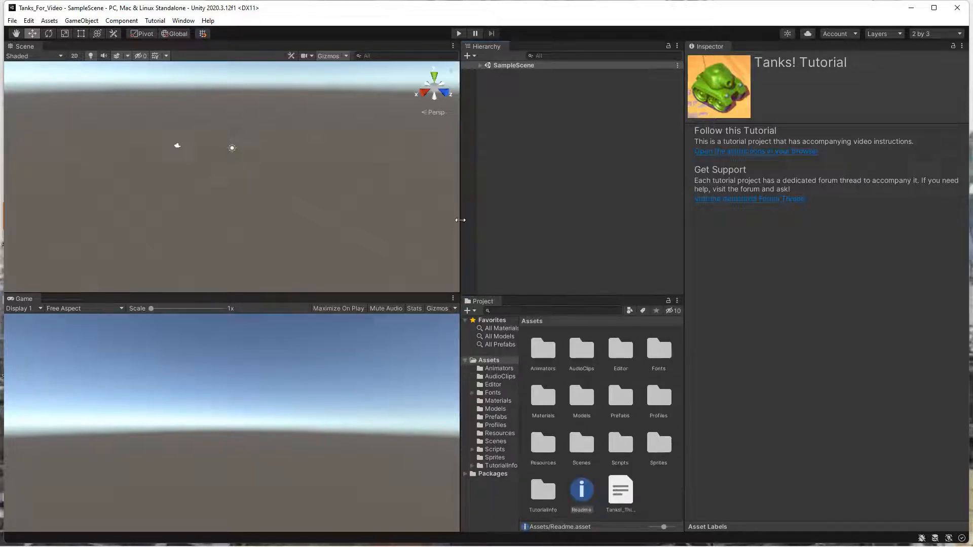
pyautogui.moveTo(458, 223); pyautogui.dragTo(702, 223)
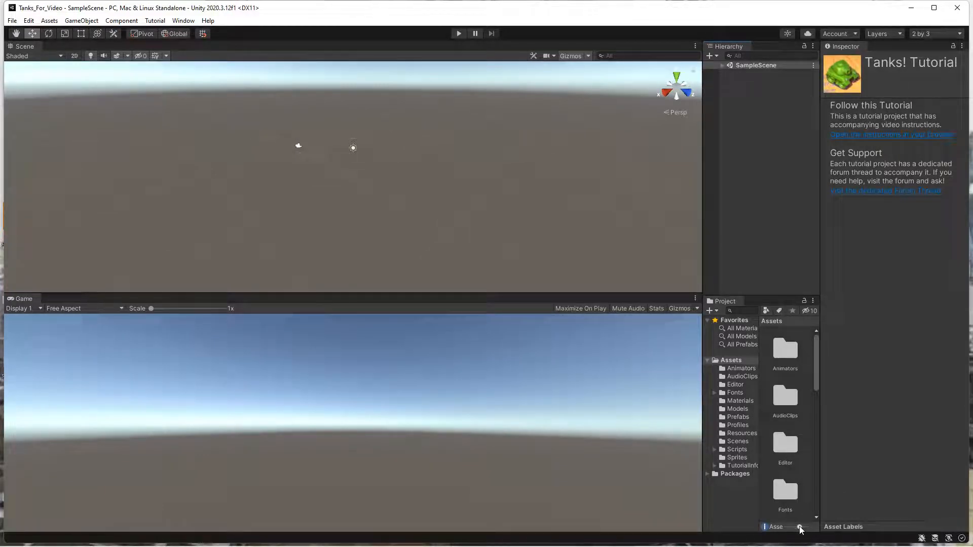
pyautogui.moveTo(807, 528); pyautogui.dragTo(781, 529)
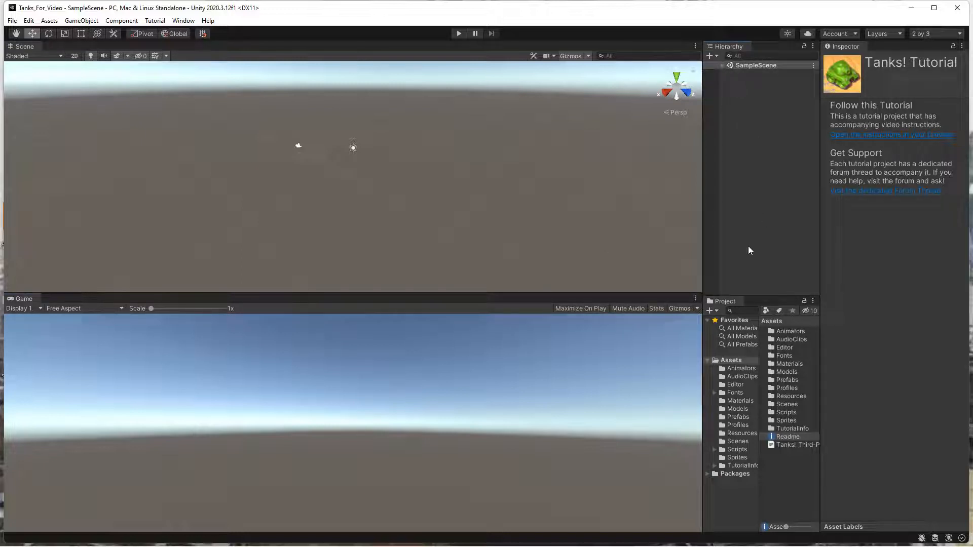
# Create a new scene named Main in the Scenes folder and open it.
pyautogui.click(733, 302)
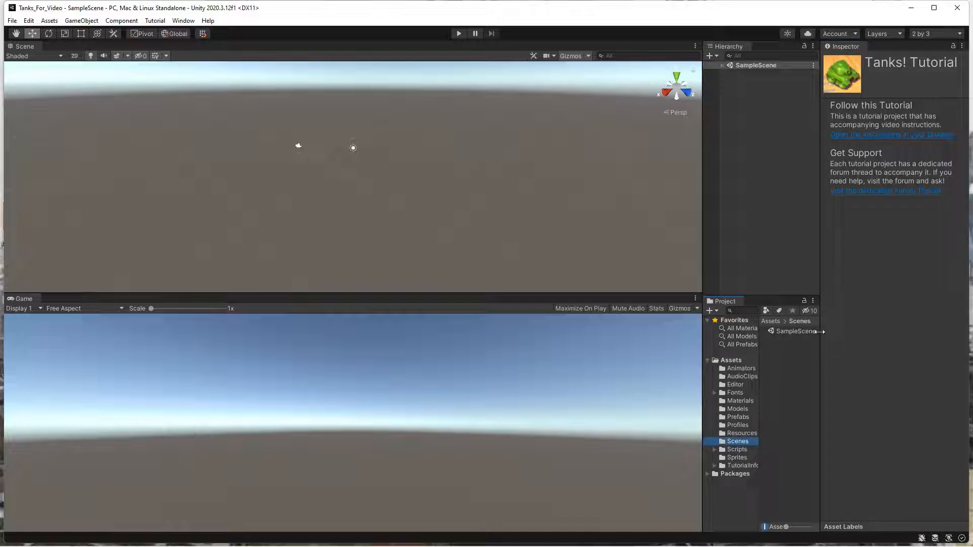
pyautogui.rightClick(793, 381)
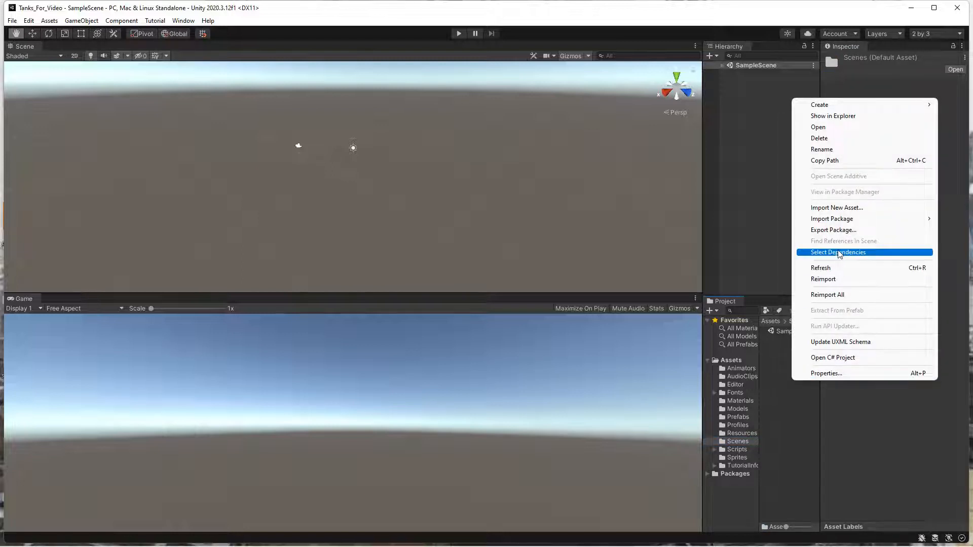
pyautogui.moveTo(817, 106)
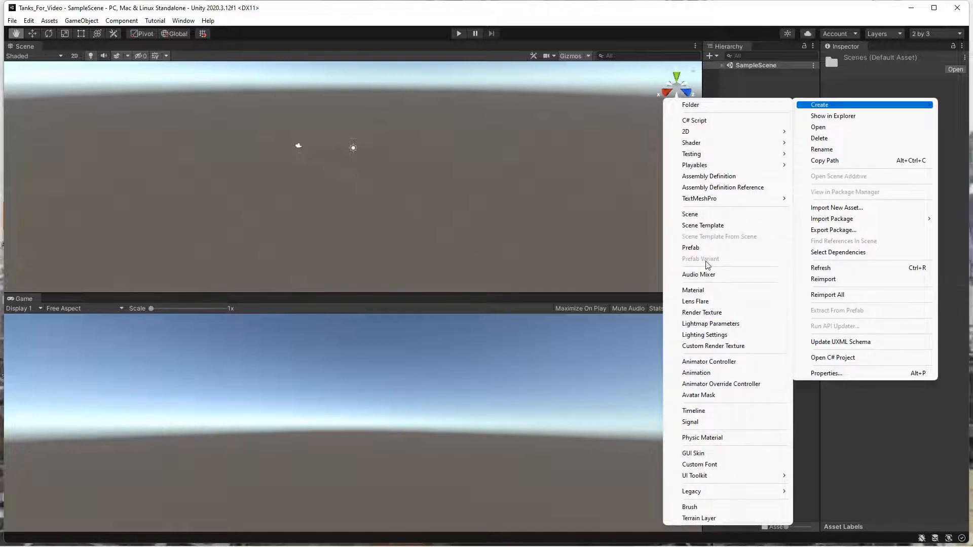
pyautogui.click(701, 215)
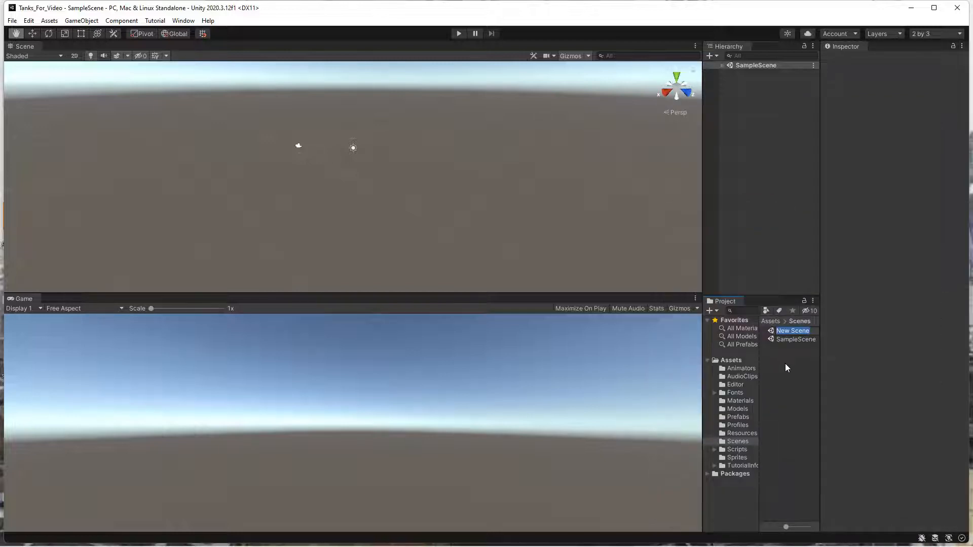
pyautogui.write('Main')
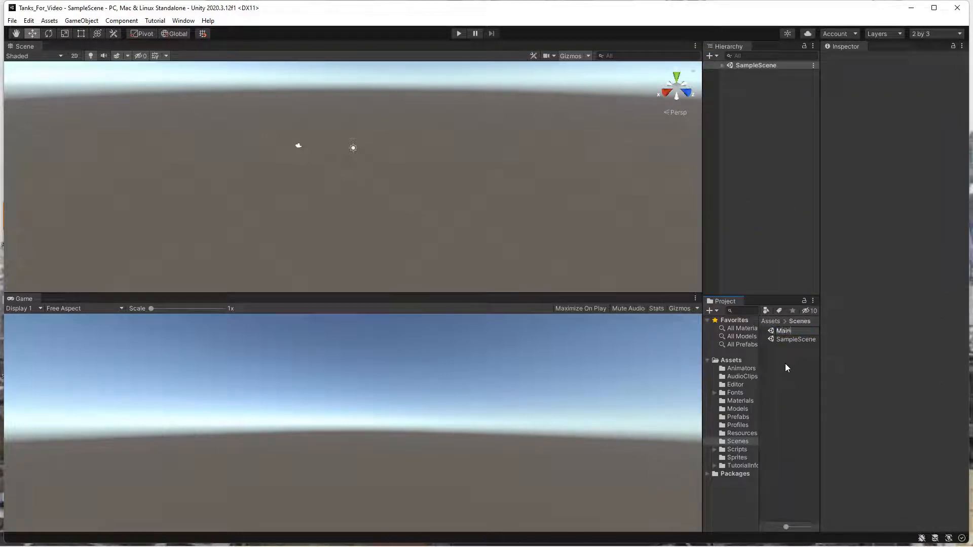
pyautogui.press('Return')
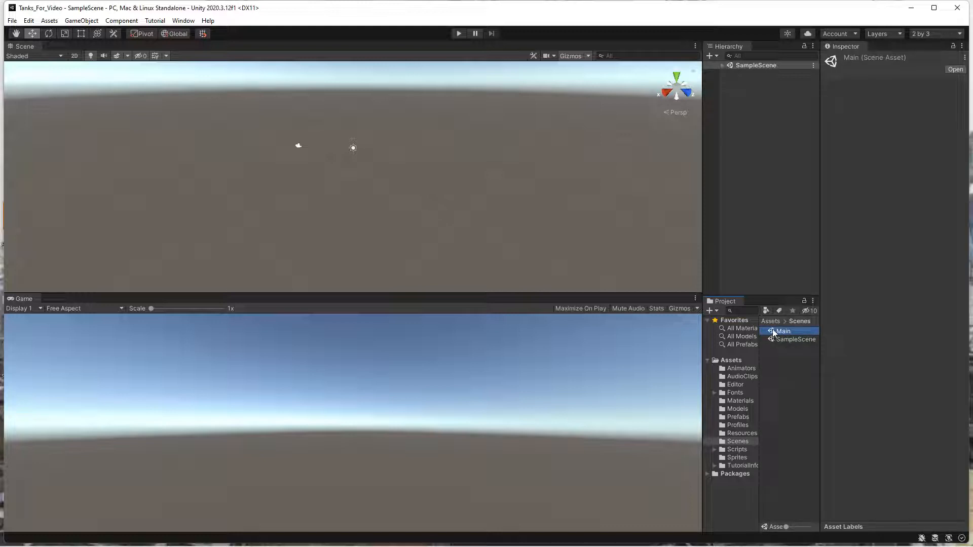
pyautogui.doubleClick(772, 330)
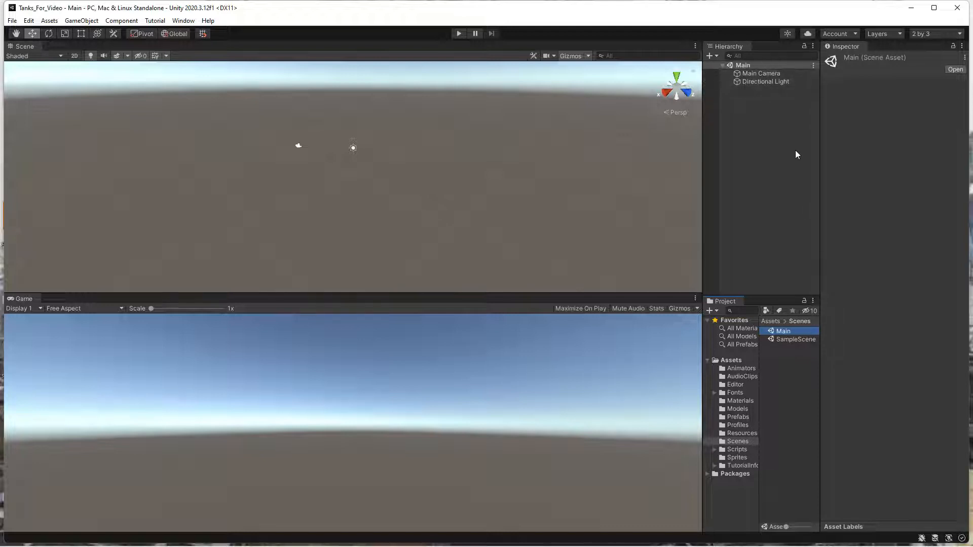
# Delete the SampleScene asset from the Scenes folder.
pyautogui.click(793, 339)
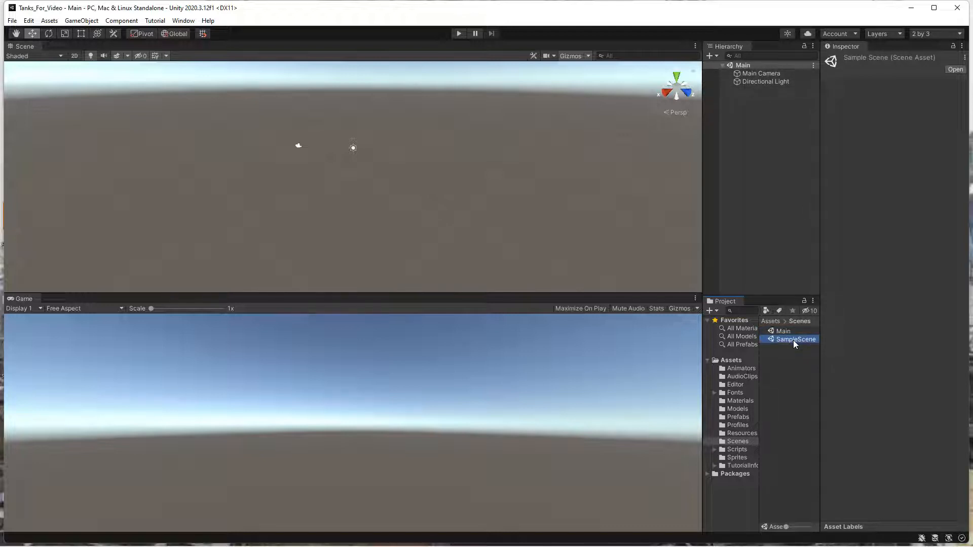
pyautogui.press('Delete')
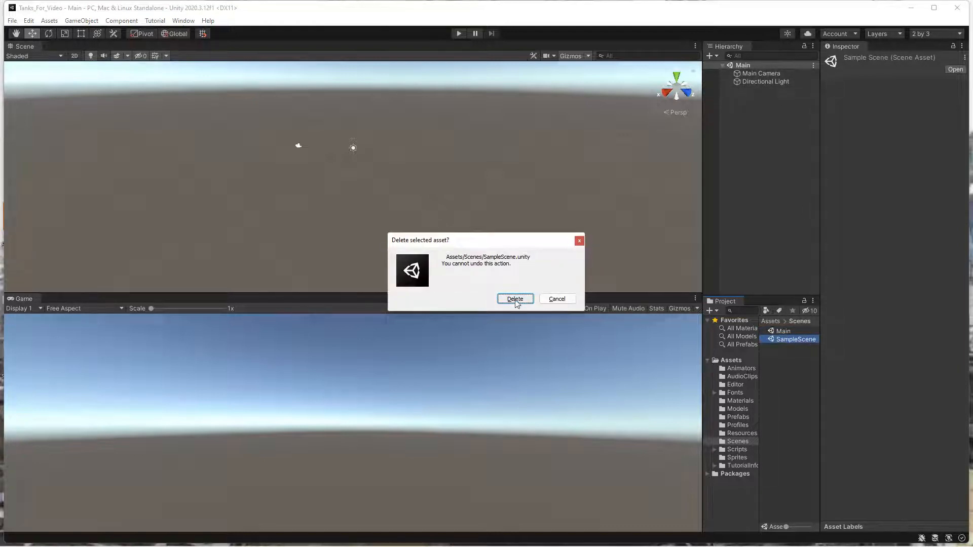
pyautogui.click(557, 299)
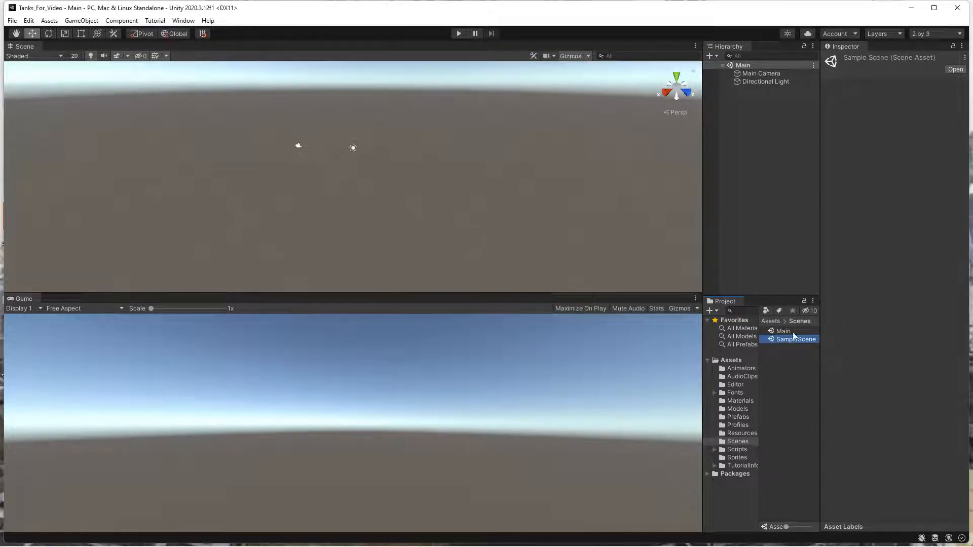
pyautogui.rightClick(795, 338)
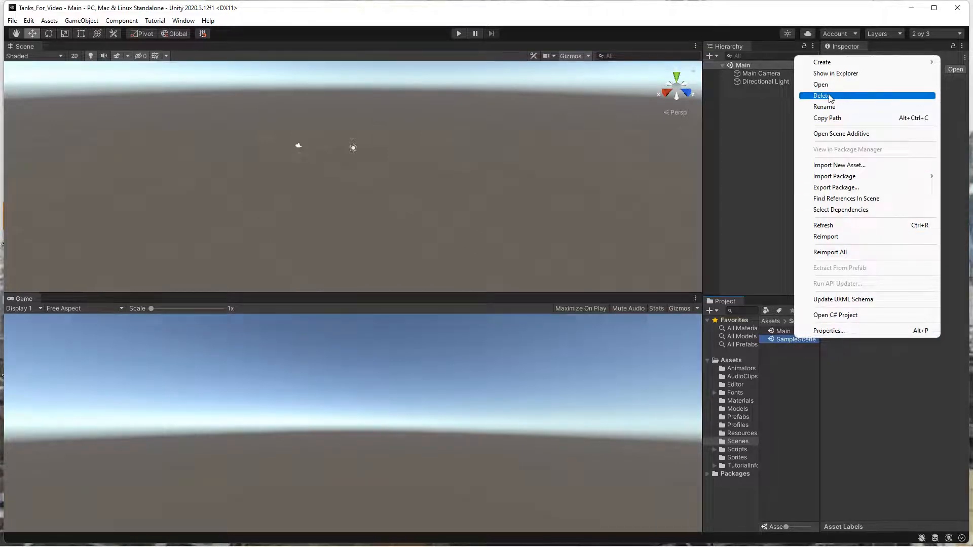
pyautogui.click(844, 101)
pyautogui.click(510, 299)
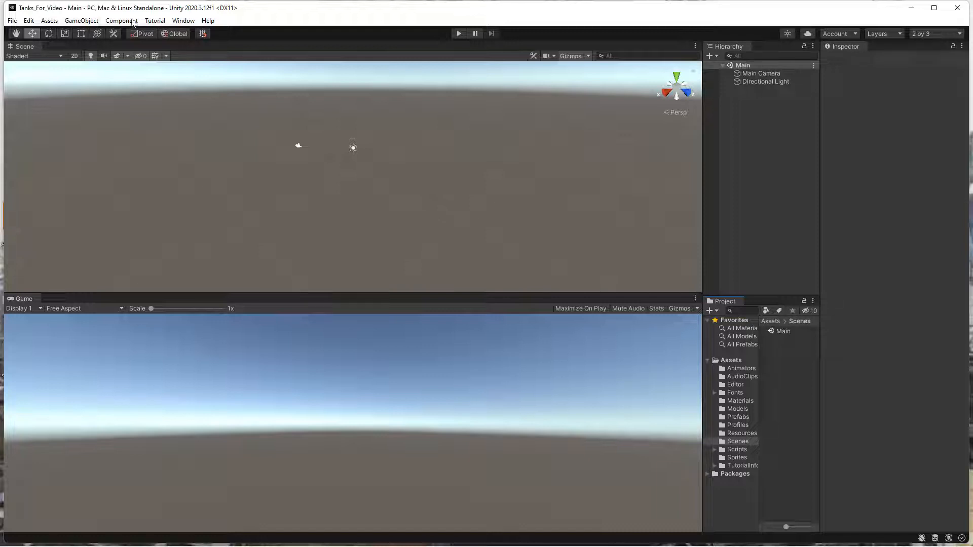
# Open the Console window and dock it alongside the Game view, leaving the Game view in front.
pyautogui.click(183, 20)
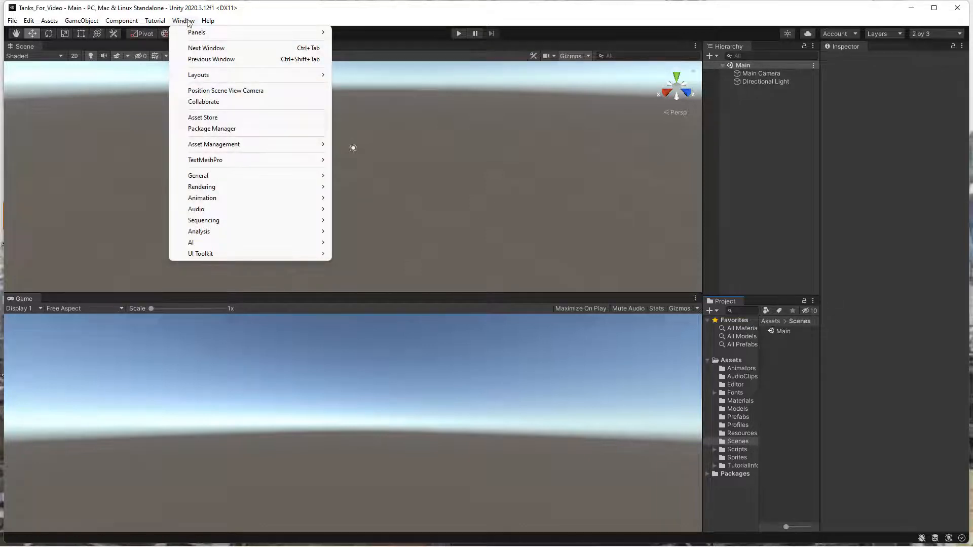
pyautogui.moveTo(225, 175)
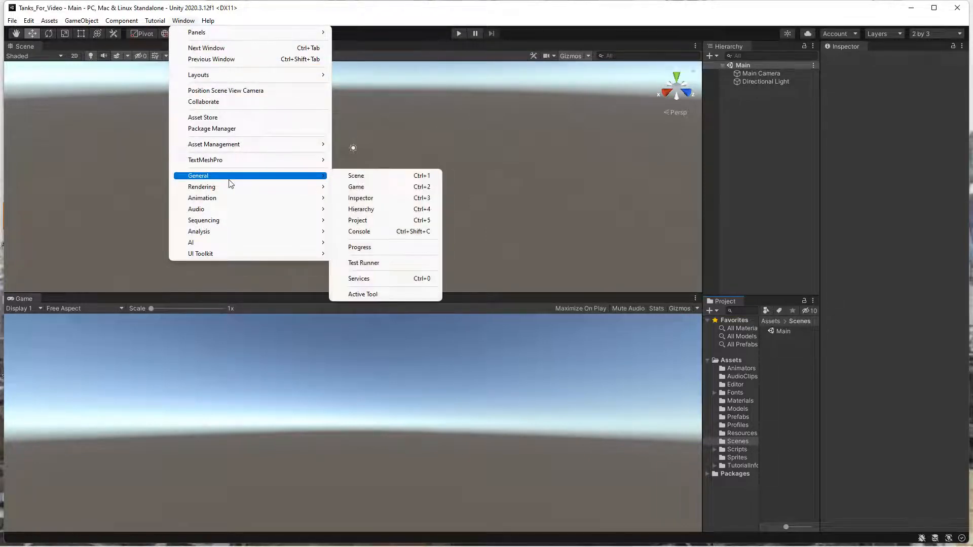
pyautogui.click(369, 231)
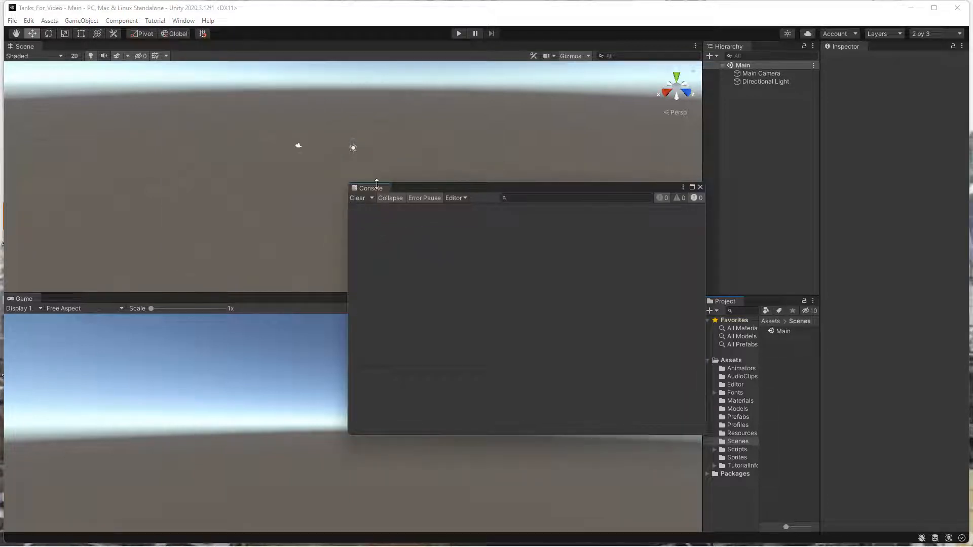
pyautogui.moveTo(383, 188); pyautogui.dragTo(98, 306)
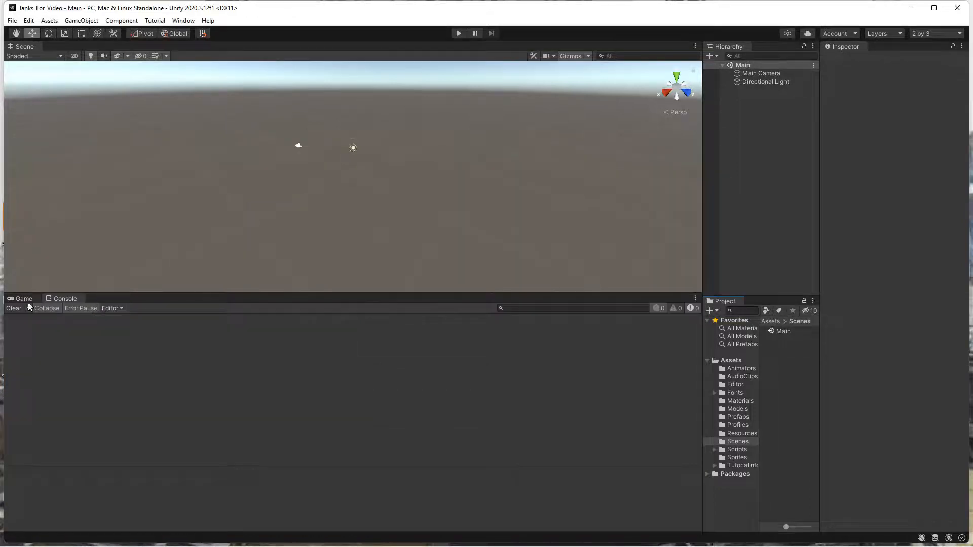
pyautogui.click(23, 298)
pyautogui.click(64, 298)
pyautogui.click(26, 298)
pyautogui.click(64, 298)
pyautogui.click(25, 299)
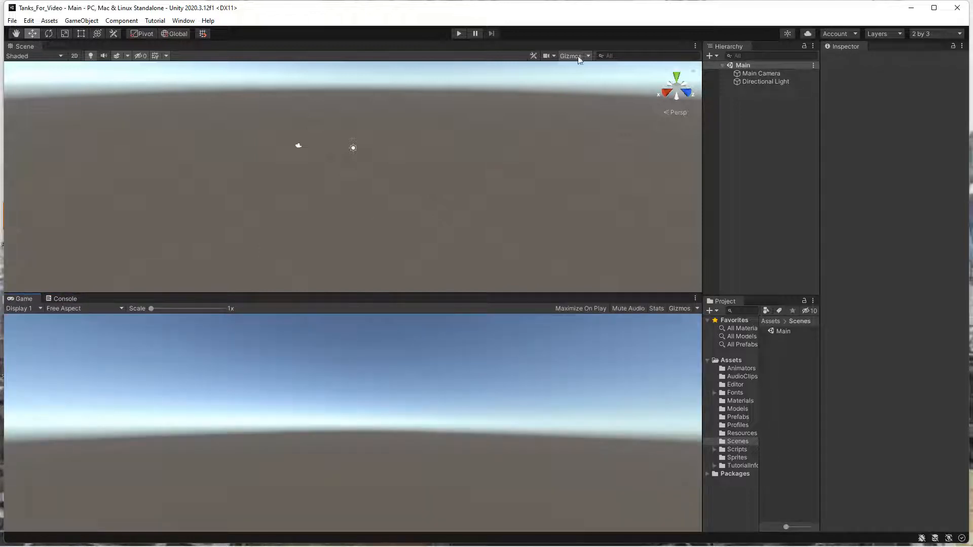
# Open the Lighting window and dock it alongside the Inspector, leaving the Inspector in front.
pyautogui.click(190, 21)
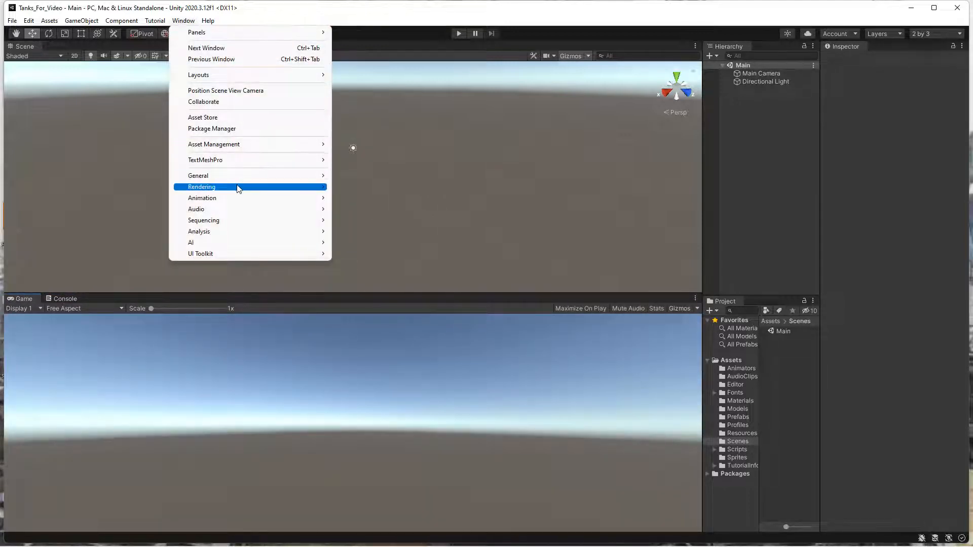
pyautogui.moveTo(245, 189)
pyautogui.click(353, 187)
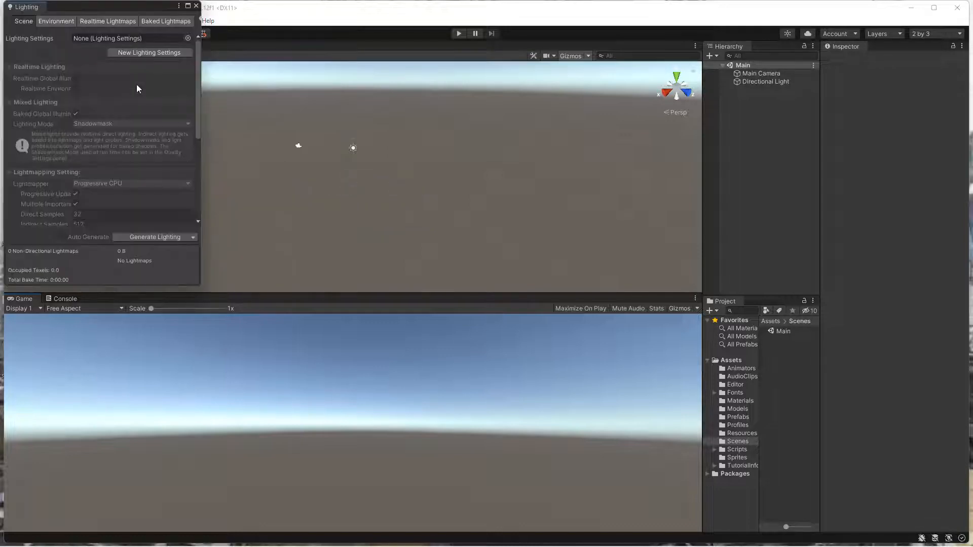
pyautogui.moveTo(27, 7); pyautogui.dragTo(887, 50)
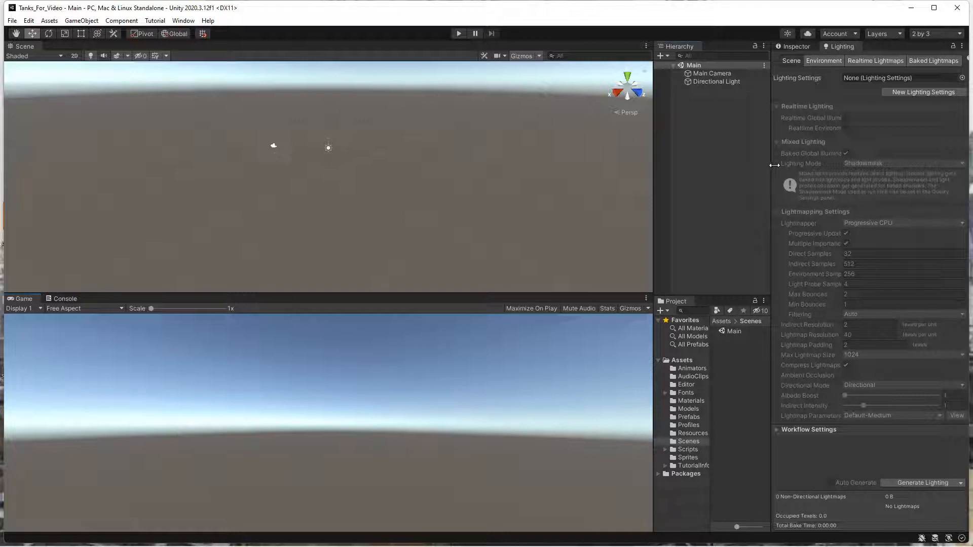
pyautogui.click(796, 46)
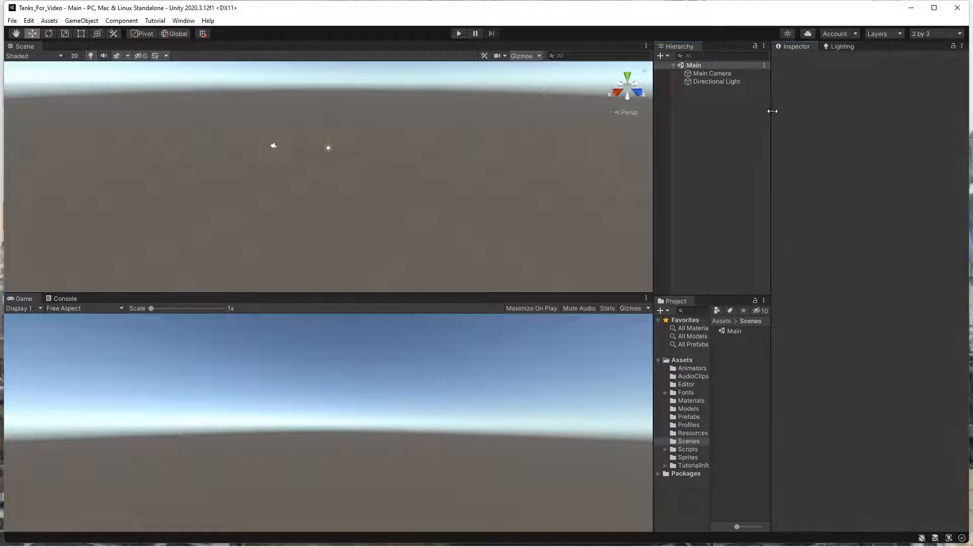
# Adjust the widths of the Scene, Hierarchy and Inspector columns, and widen the Project window's folder tree to fit its names.
pyautogui.moveTo(772, 120); pyautogui.dragTo(895, 119)
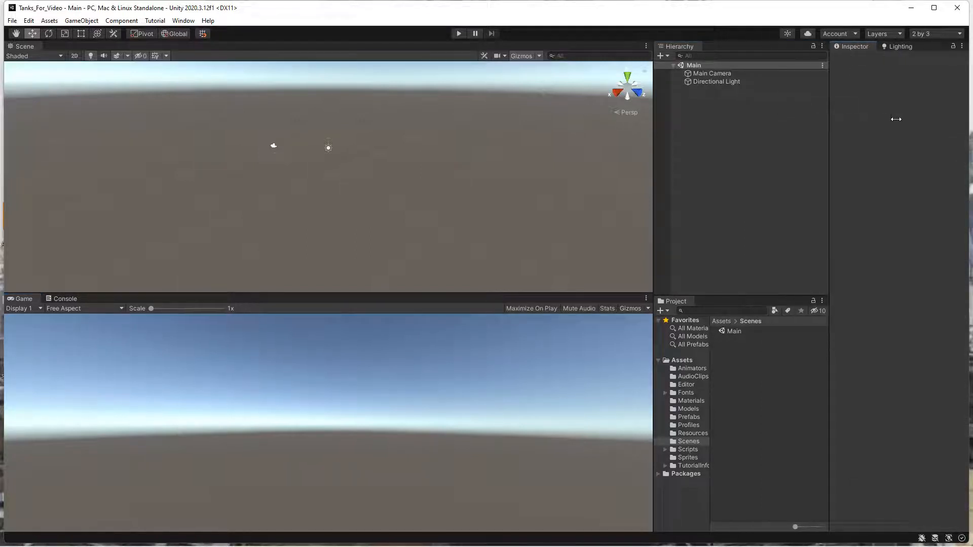
pyautogui.moveTo(652, 139); pyautogui.dragTo(755, 145)
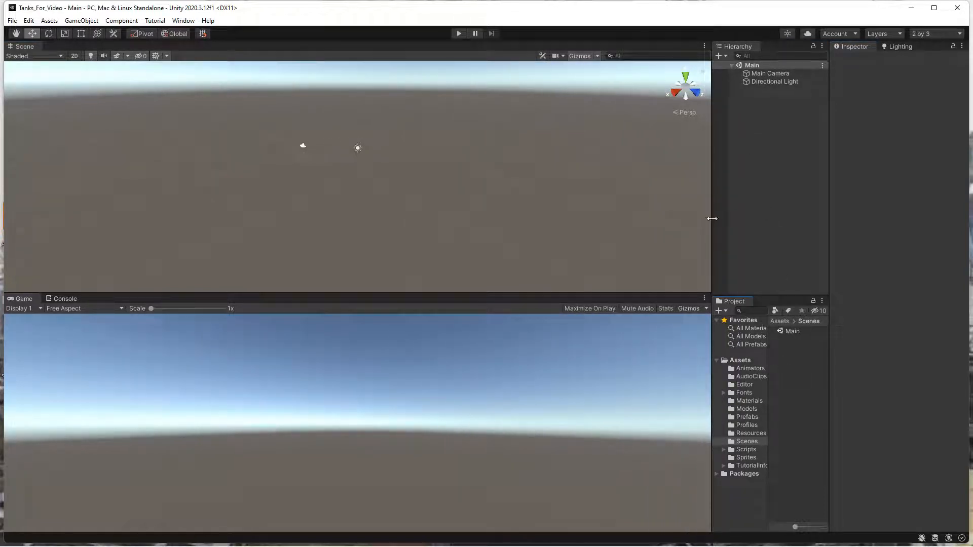
pyautogui.moveTo(712, 219); pyautogui.dragTo(658, 220)
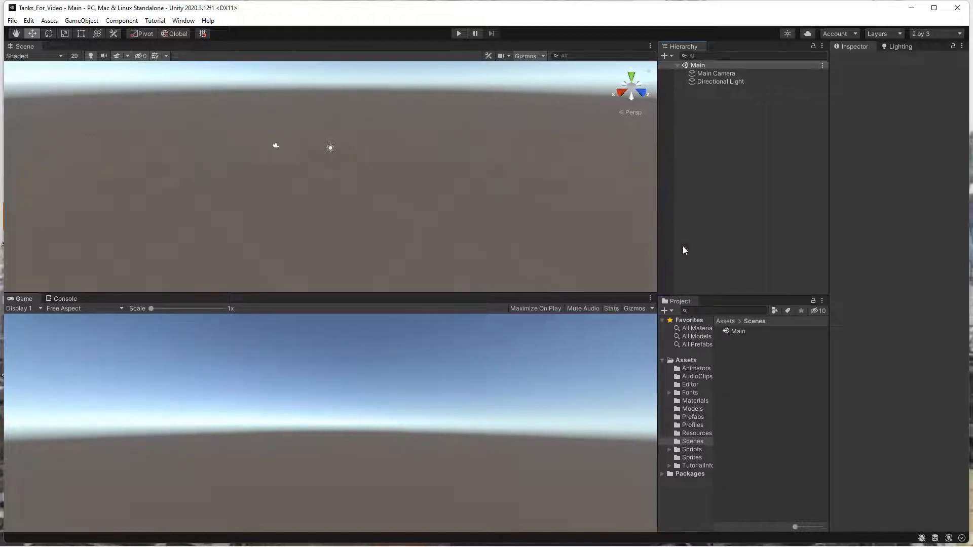
pyautogui.moveTo(714, 353); pyautogui.dragTo(722, 354)
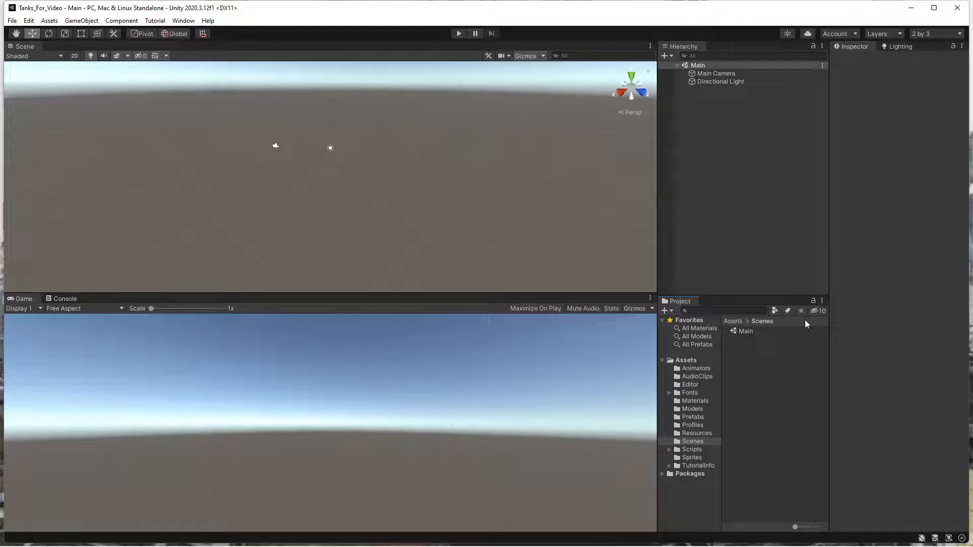
pyautogui.moveTo(828, 248); pyautogui.dragTo(791, 250)
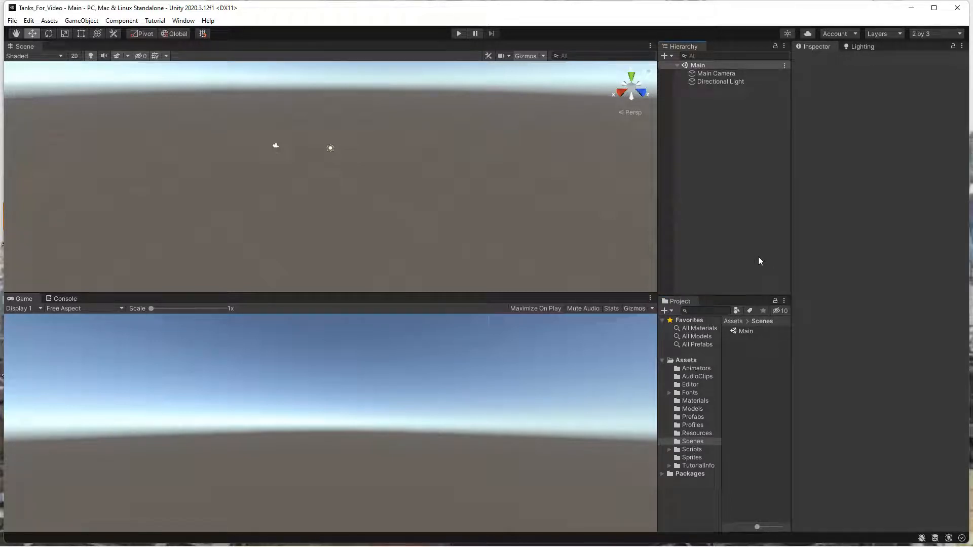
pyautogui.click(859, 47)
pyautogui.click(809, 47)
pyautogui.click(863, 47)
pyautogui.click(831, 48)
# Save the current window arrangement as "My Layout", overwriting the existing layout of that name.
pyautogui.click(959, 34)
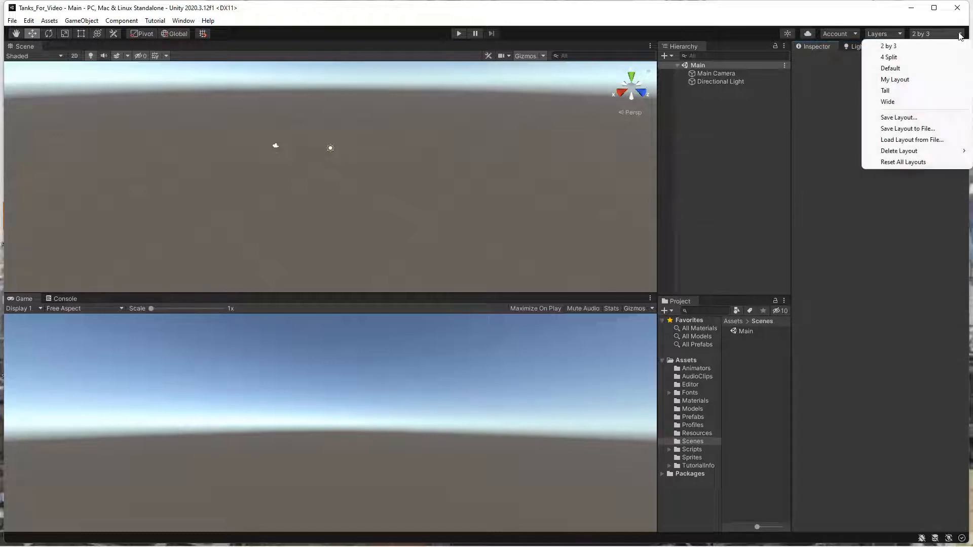
pyautogui.click(905, 118)
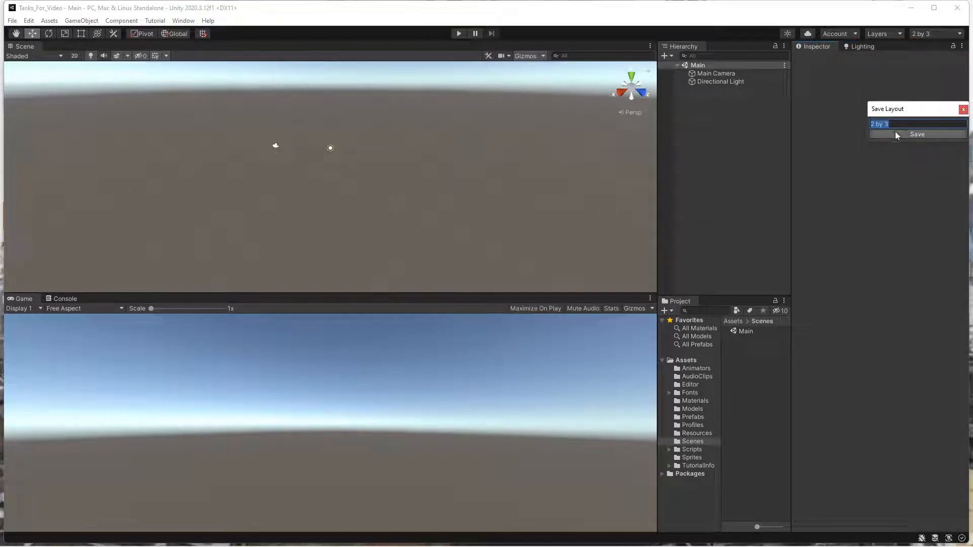
pyautogui.write('My Layout')
pyautogui.click(896, 132)
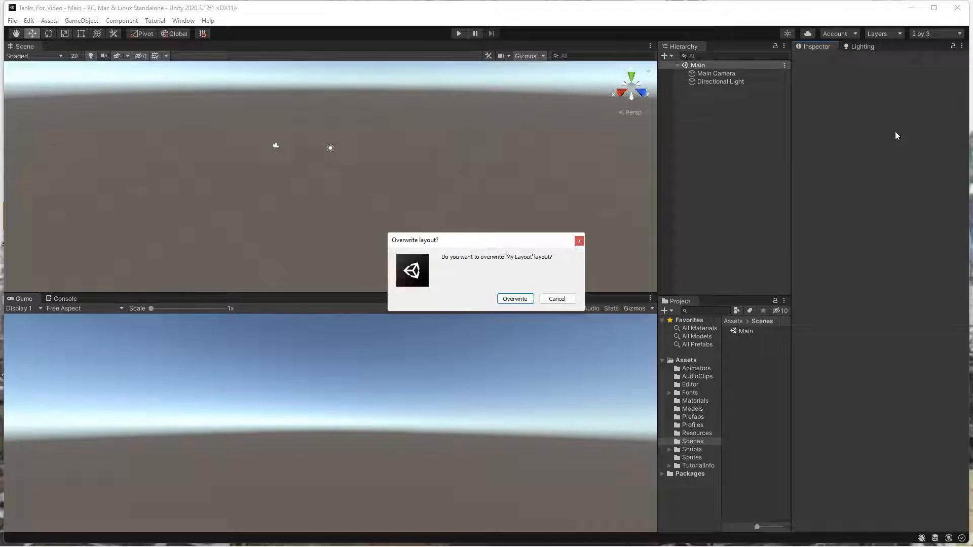
pyautogui.click(512, 301)
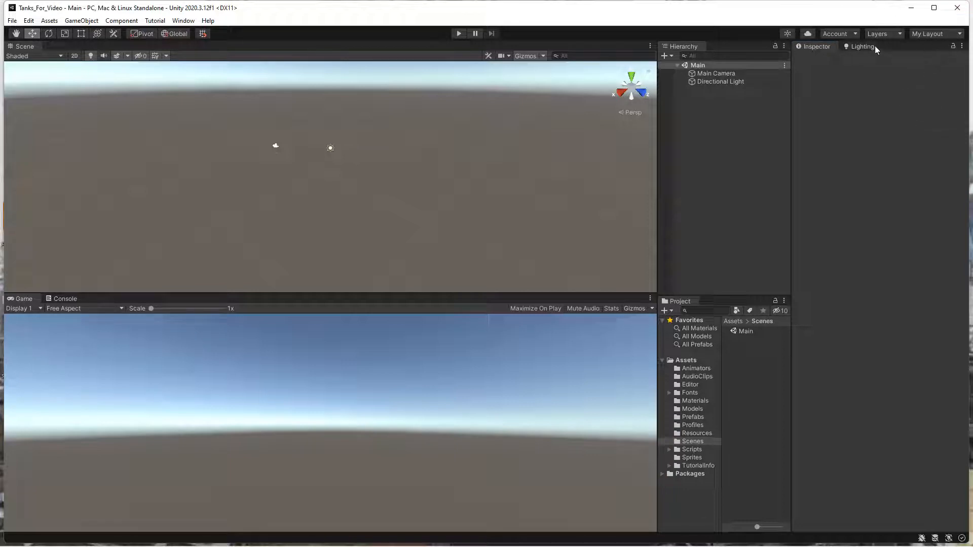
# Try out the 4 Split window layout and return to My Layout.
pyautogui.click(944, 34)
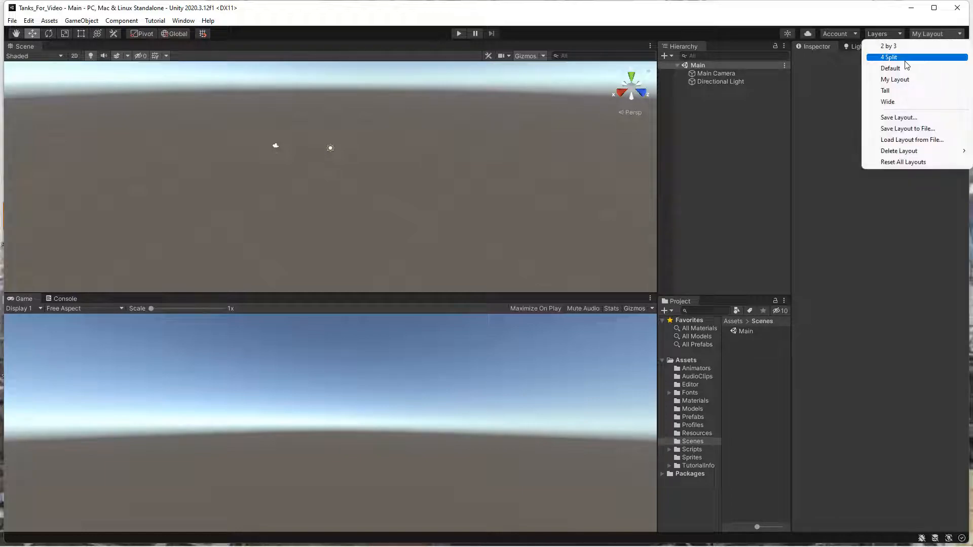
pyautogui.click(895, 57)
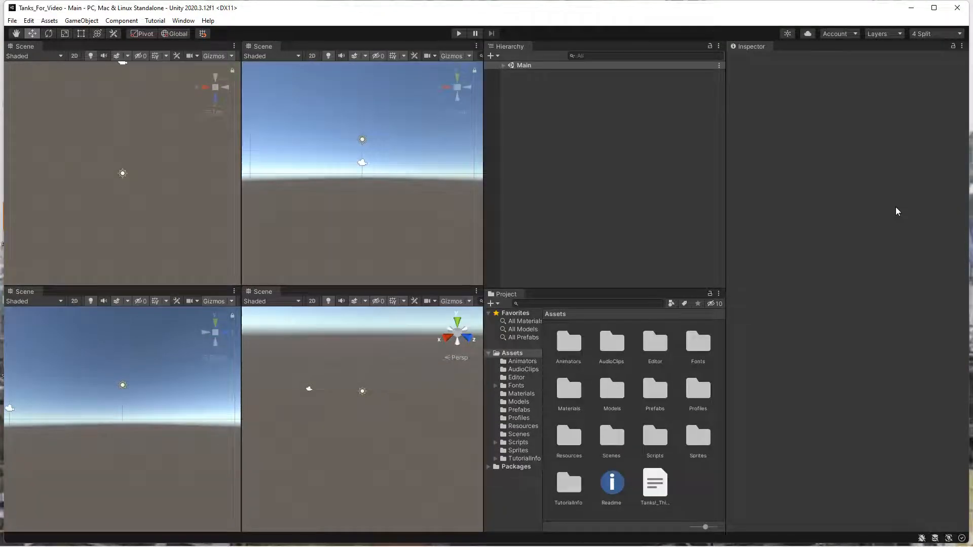
pyautogui.click(942, 34)
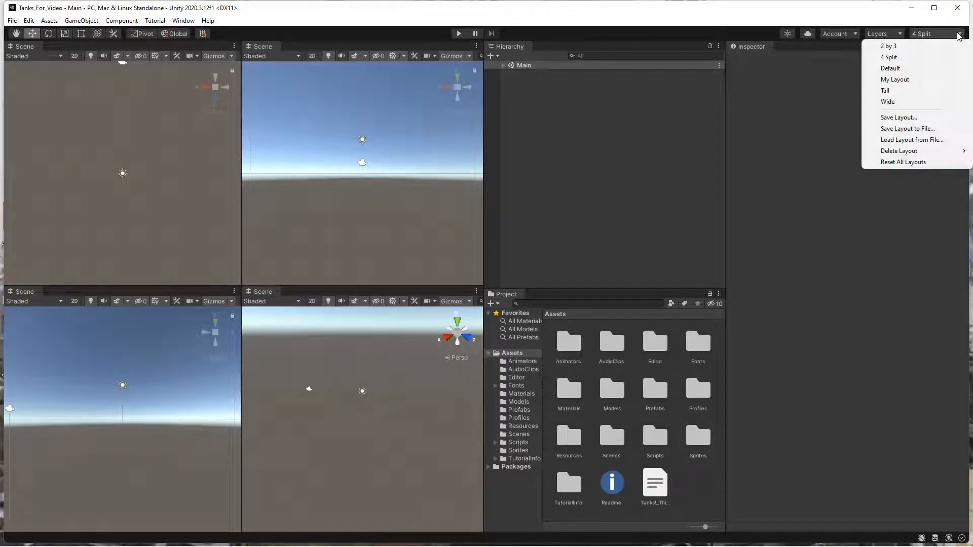
pyautogui.click(908, 80)
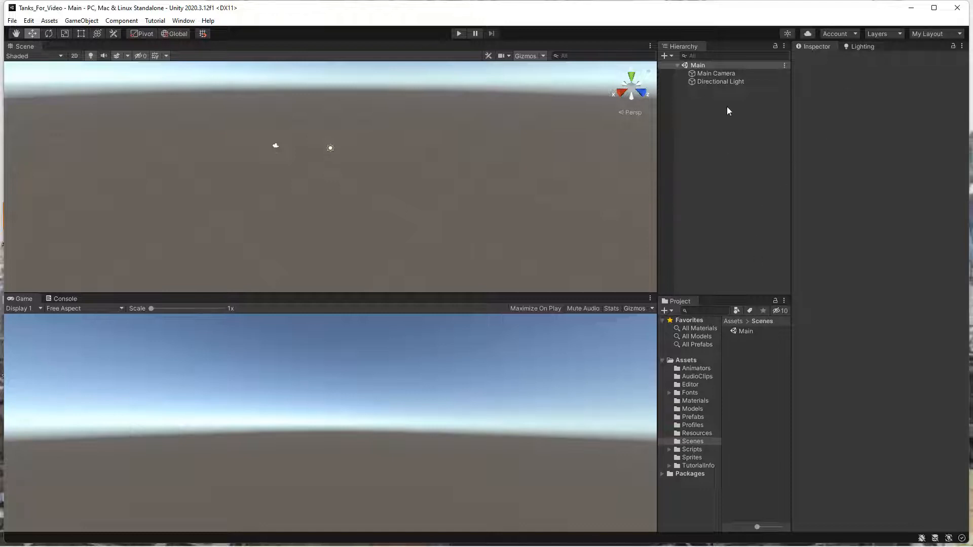
# Delete the default Directional Light and add the LevelArt prefab from the Prefabs folder to the Main scene.
pyautogui.click(720, 82)
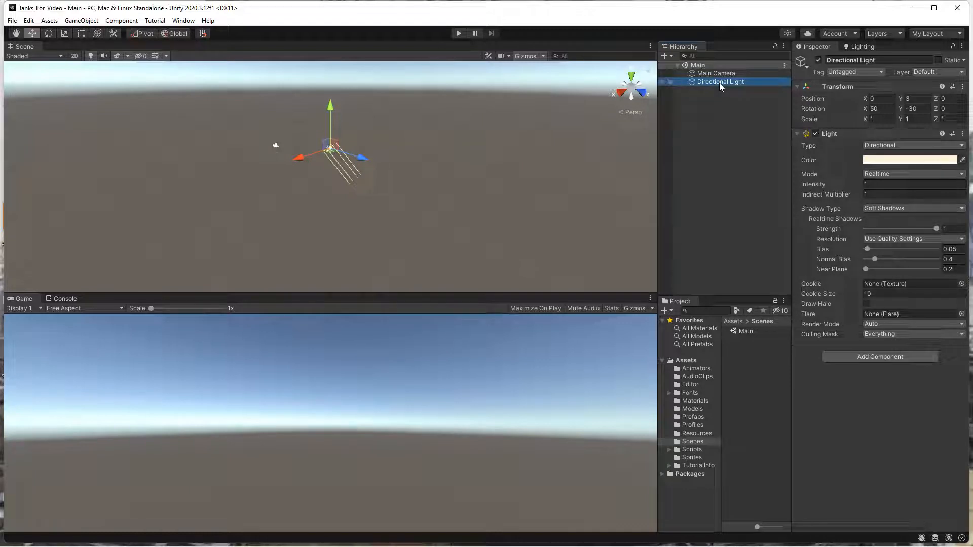
pyautogui.press('Delete')
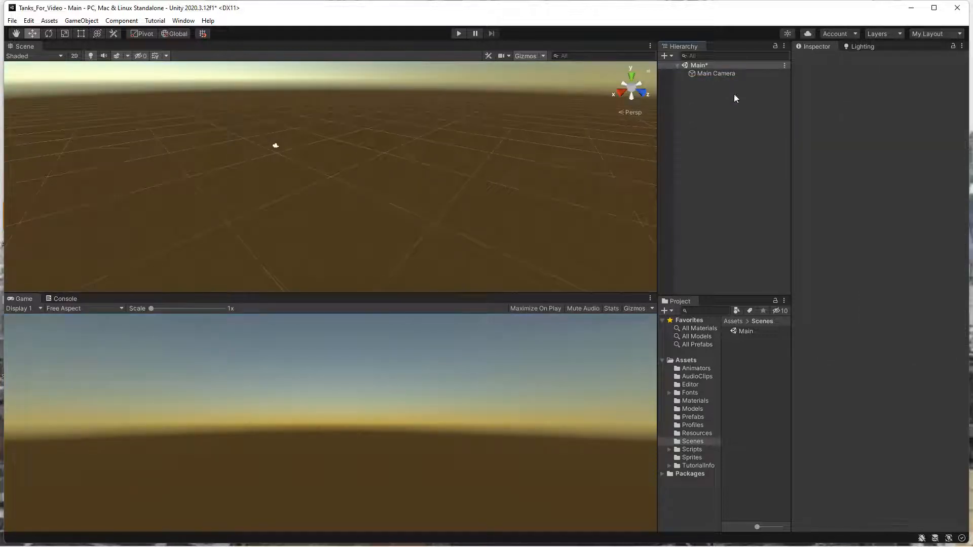
pyautogui.click(689, 417)
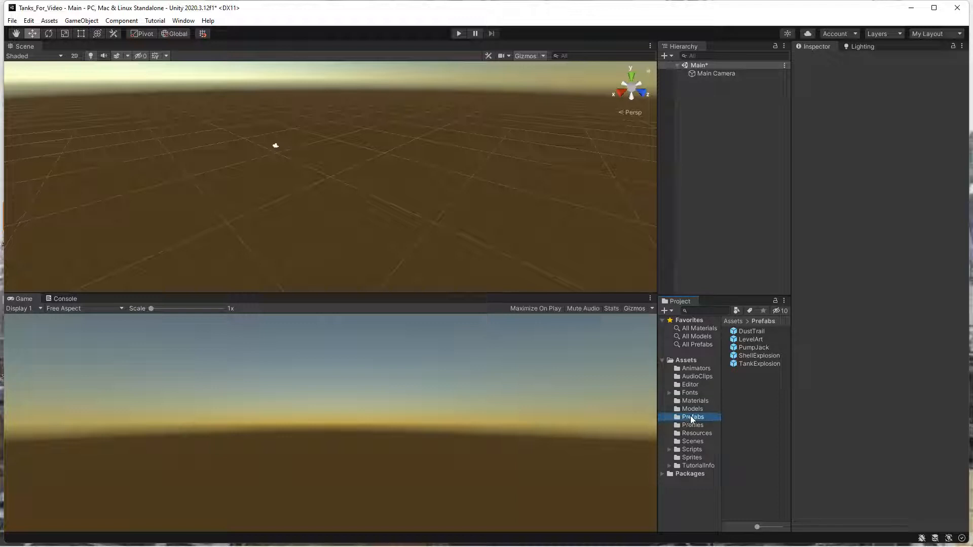
pyautogui.click(737, 342)
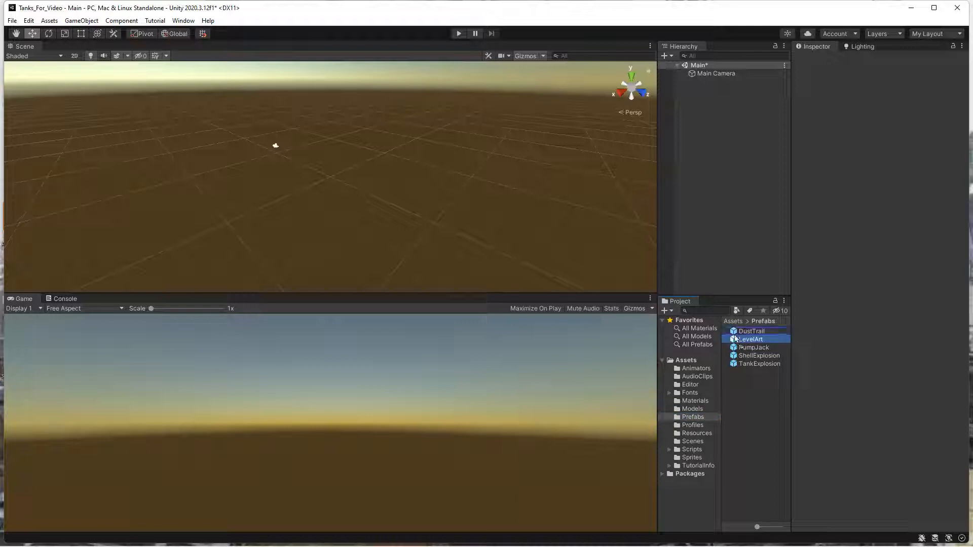
pyautogui.moveTo(736, 342); pyautogui.dragTo(736, 283)
pyautogui.moveTo(722, 186); pyautogui.dragTo(722, 172)
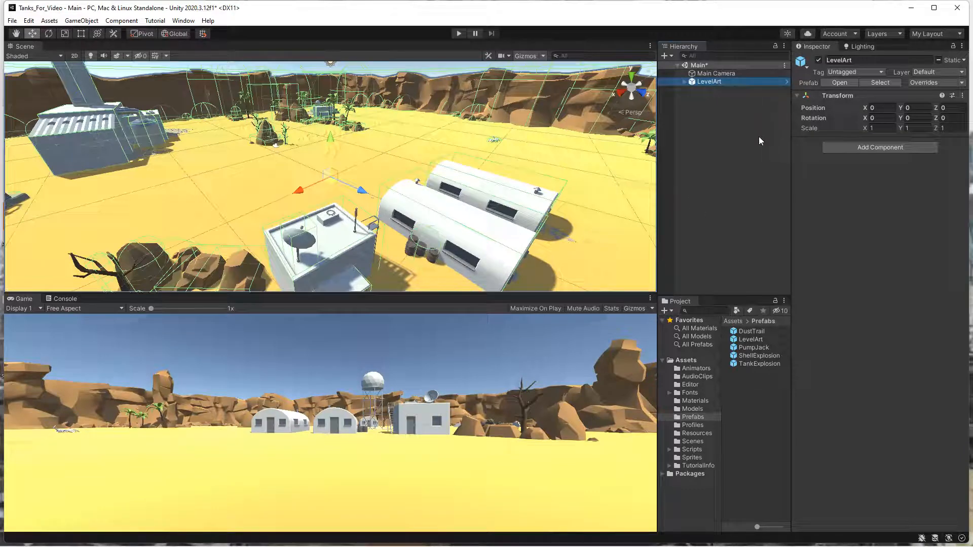
# Examine the child objects of LevelArt, including the OilField group and the settings of its Directional light.
pyautogui.click(685, 82)
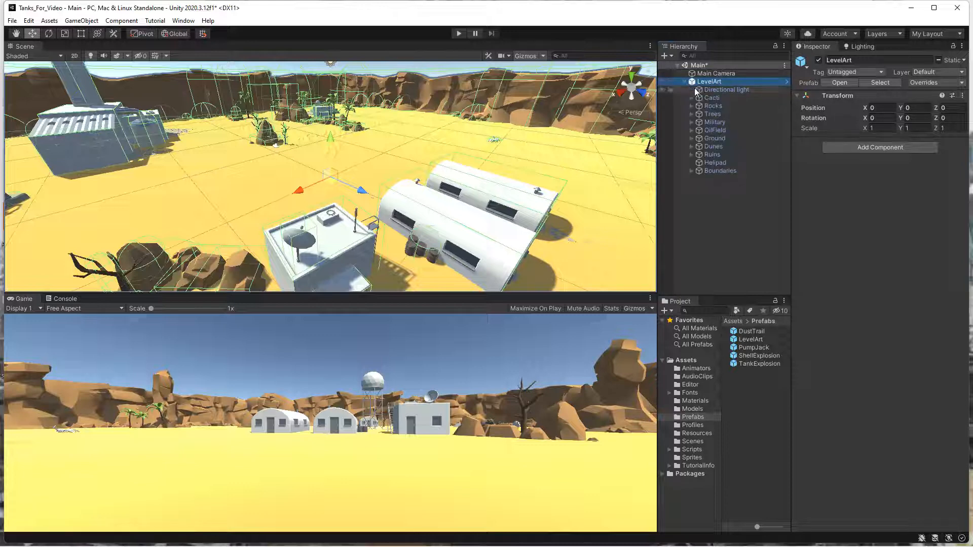
pyautogui.click(692, 130)
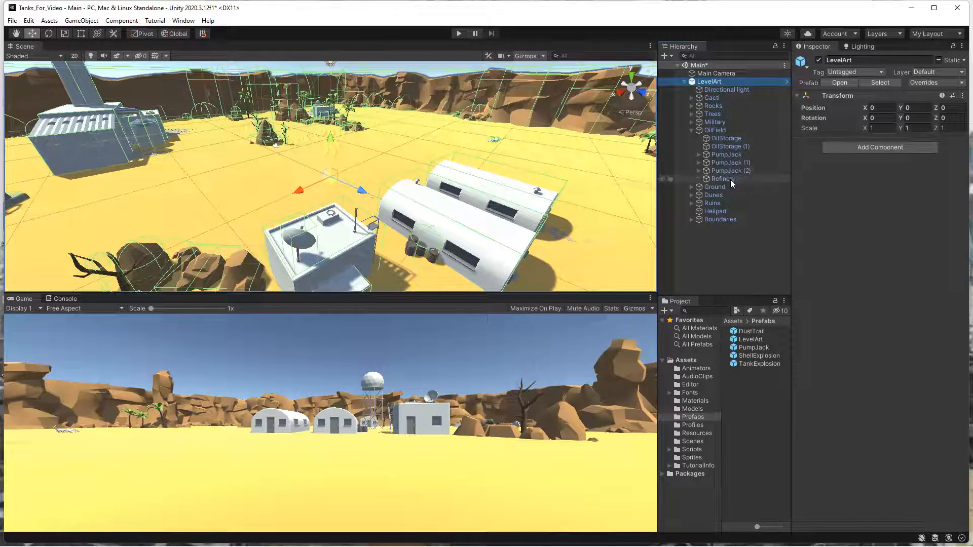
pyautogui.click(688, 82)
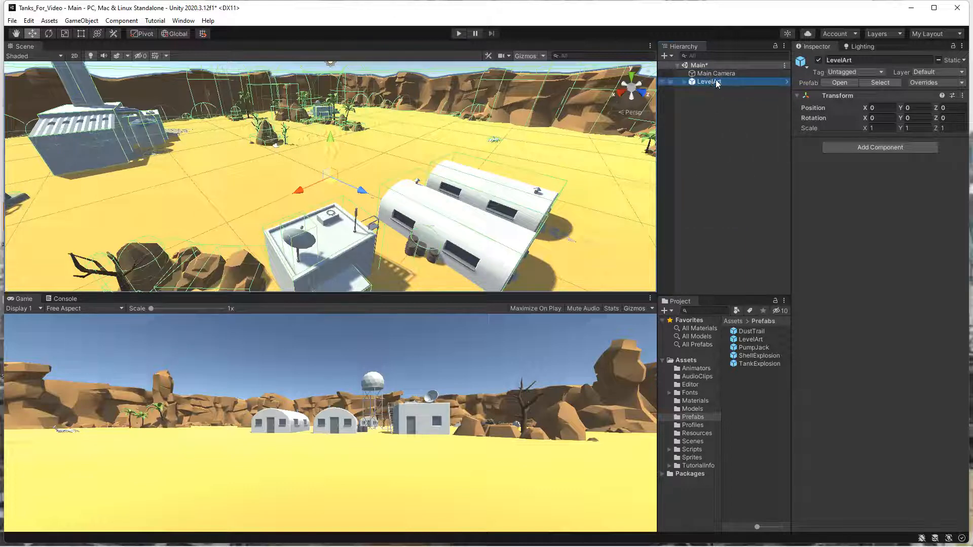
pyautogui.click(682, 82)
pyautogui.click(718, 90)
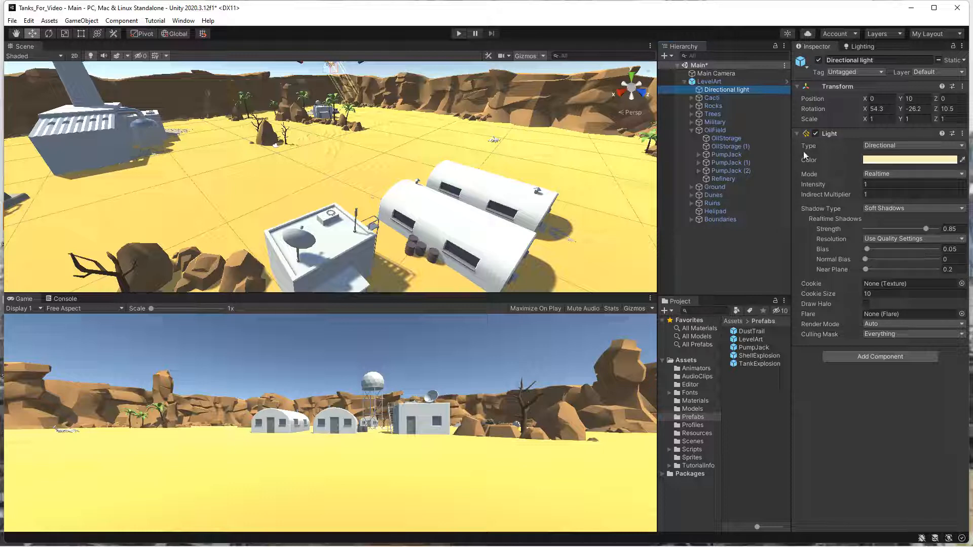
pyautogui.click(686, 82)
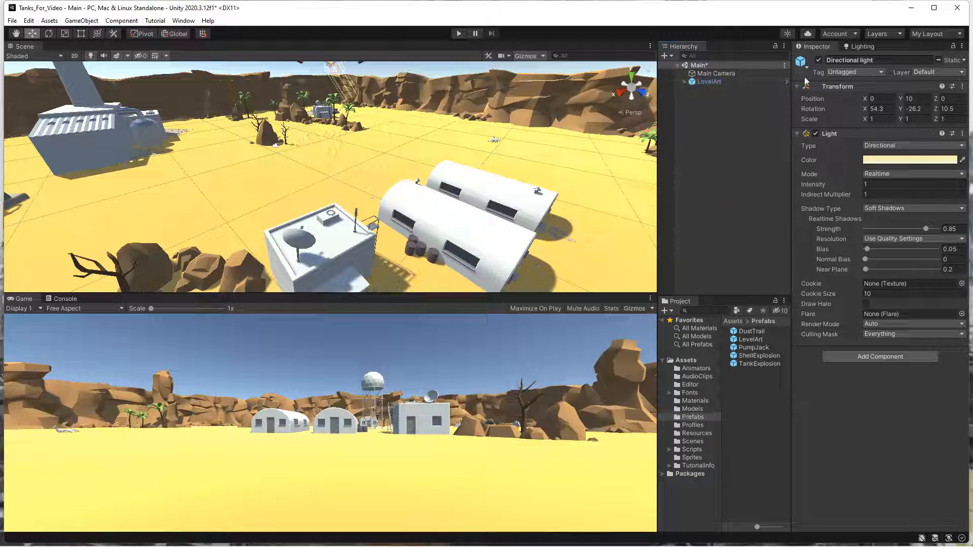
# Create new Lighting Settings for the scene with Baked Global Illumination disabled and Realtime Global Illumination enabled.
pyautogui.click(863, 45)
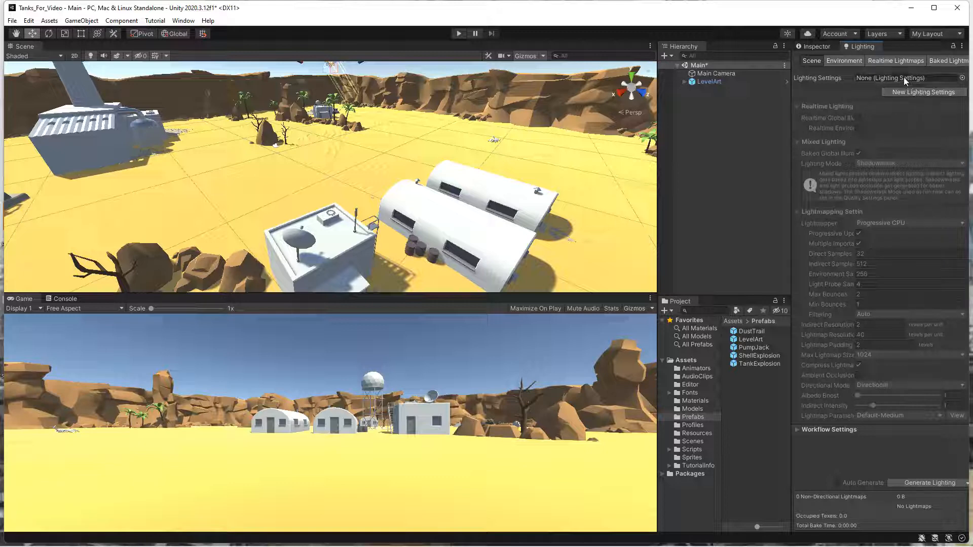
pyautogui.click(929, 92)
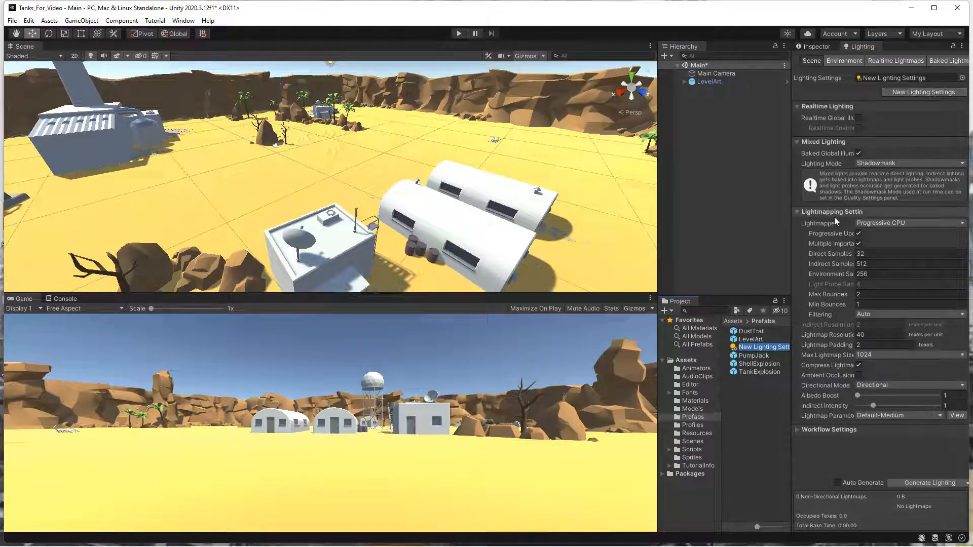
pyautogui.click(861, 153)
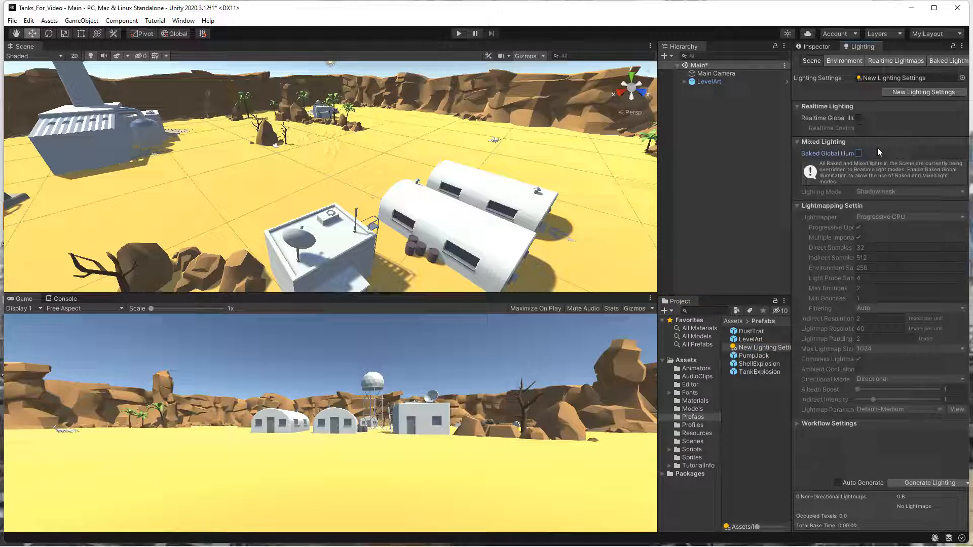
pyautogui.click(858, 118)
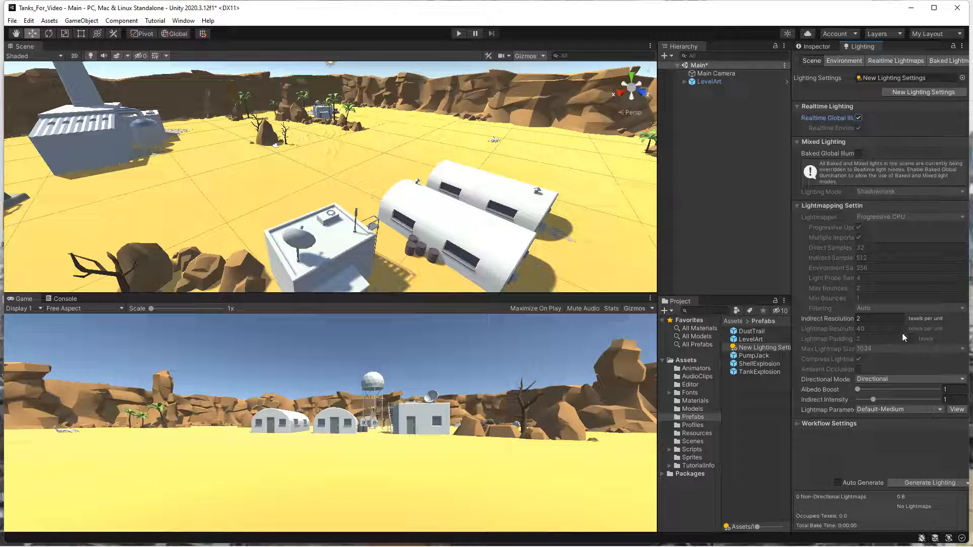
pyautogui.click(872, 319)
# Set the environment lighting source to Color with an ambient color of RGB 72, 62, 113.
pyautogui.click(845, 60)
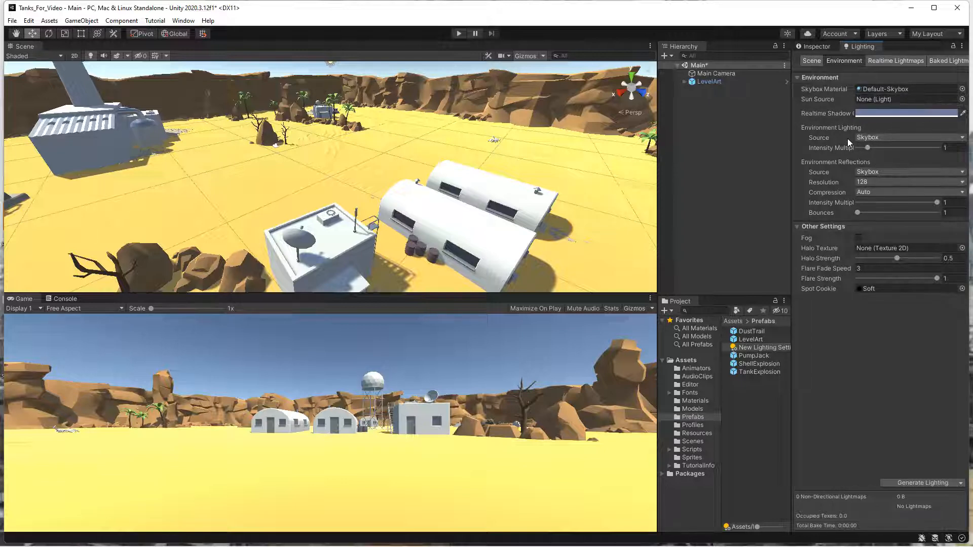
pyautogui.click(884, 137)
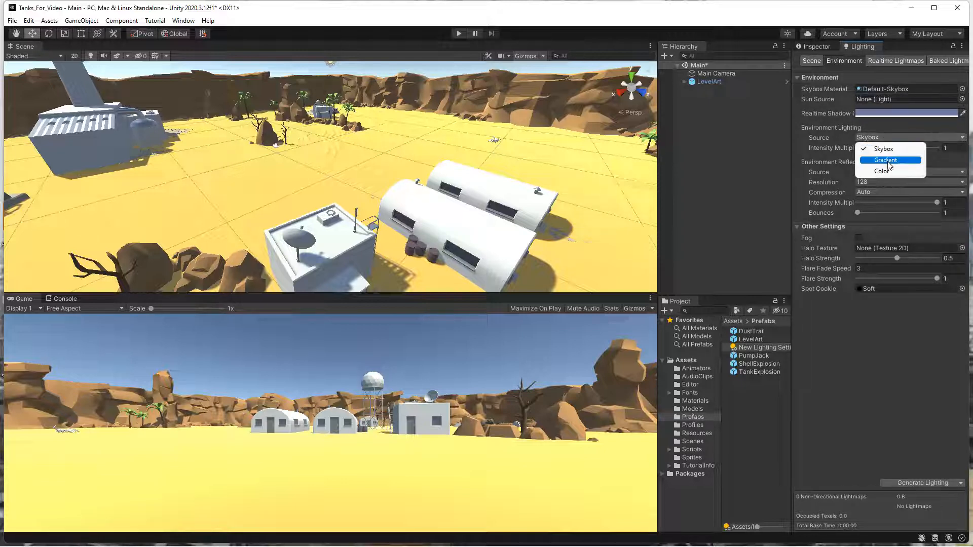
pyautogui.click(888, 171)
pyautogui.click(887, 147)
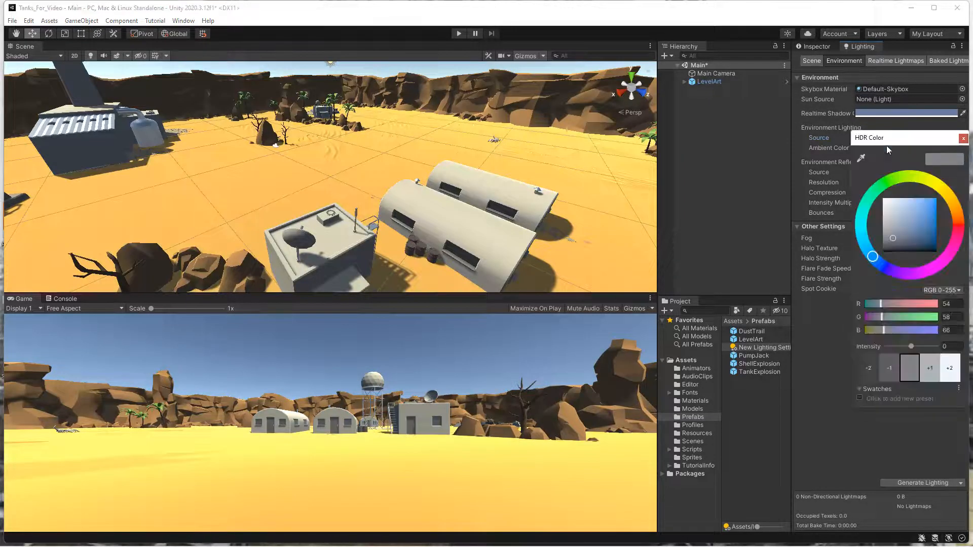
pyautogui.click(948, 304)
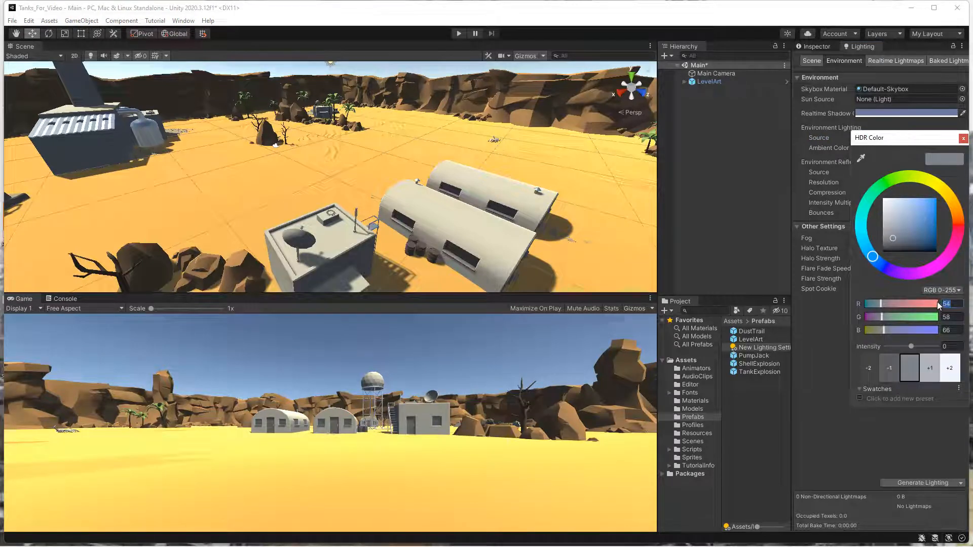
pyautogui.write('72')
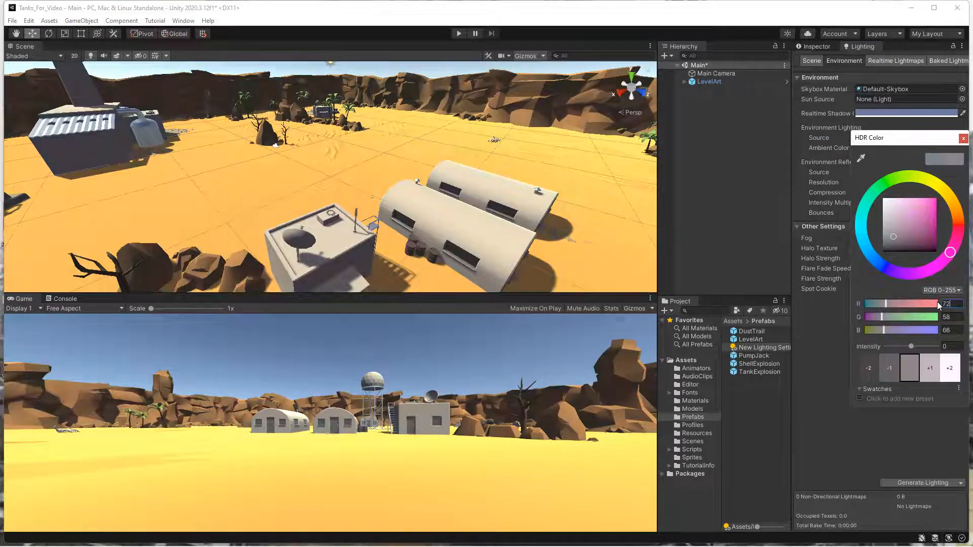
pyautogui.press('Tab')
pyautogui.write('62')
pyautogui.press('Tab')
pyautogui.write('113')
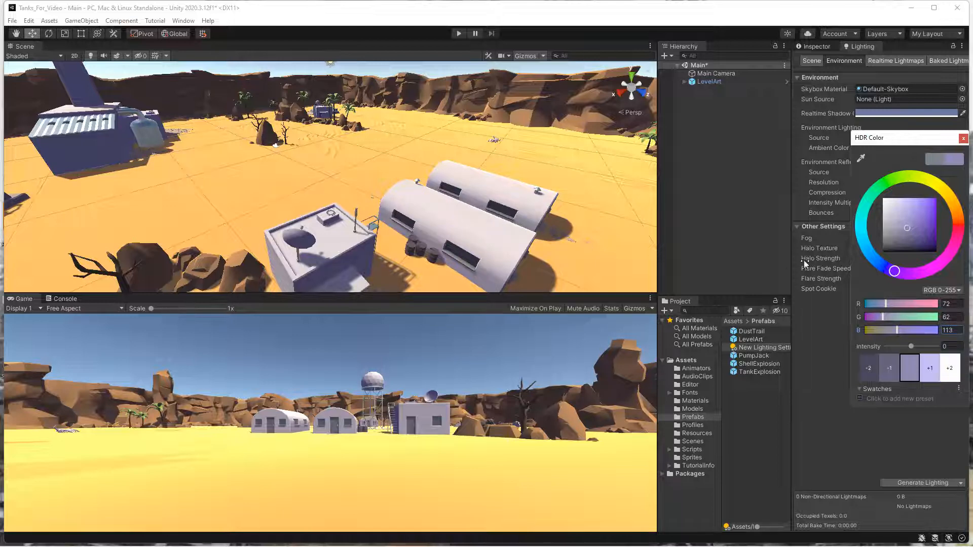
pyautogui.click(879, 113)
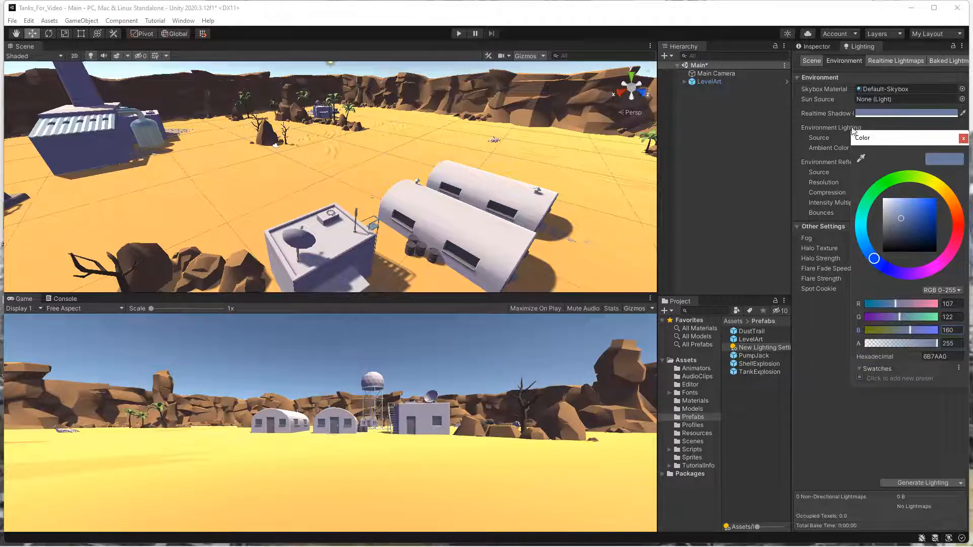
pyautogui.click(749, 144)
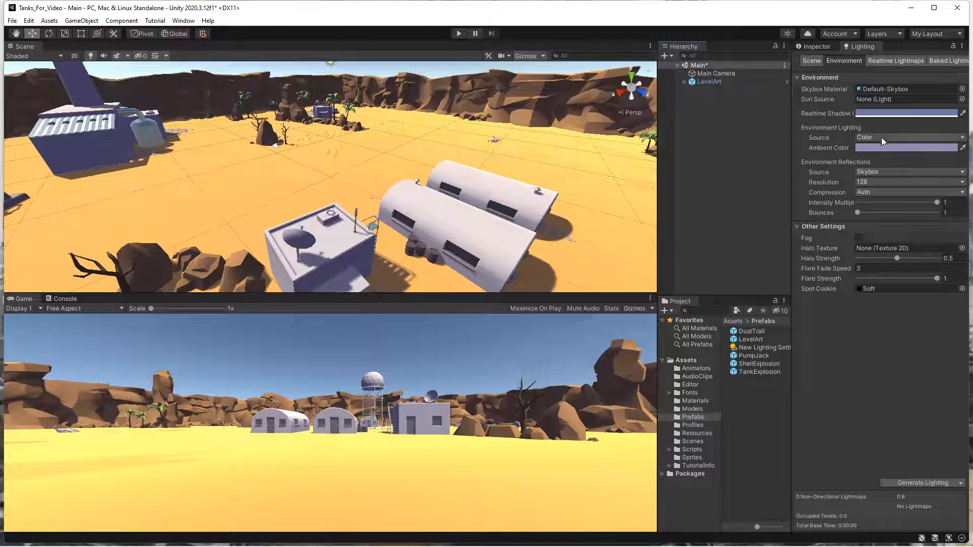
# Set the Main Camera's position to X -43, Y 42, Z -25.
pyautogui.click(718, 73)
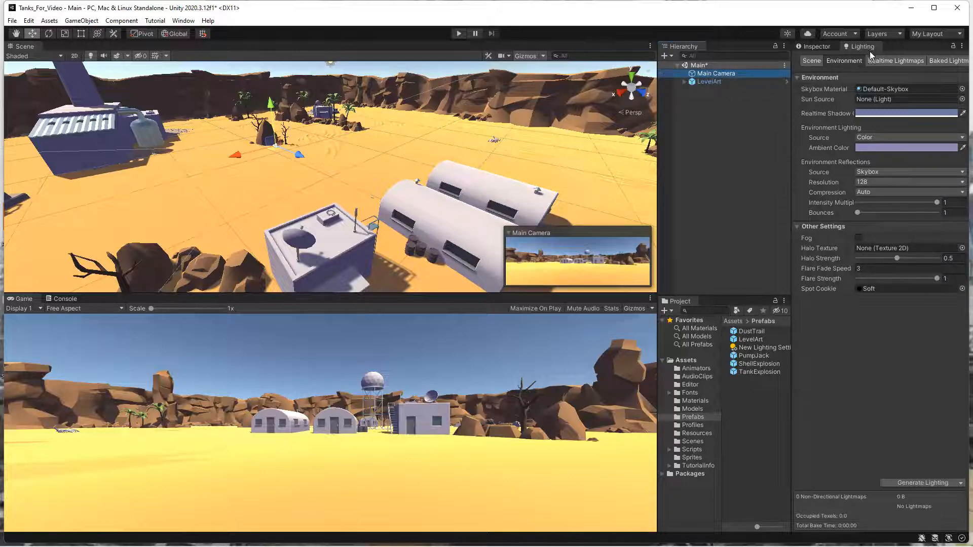
pyautogui.click(813, 48)
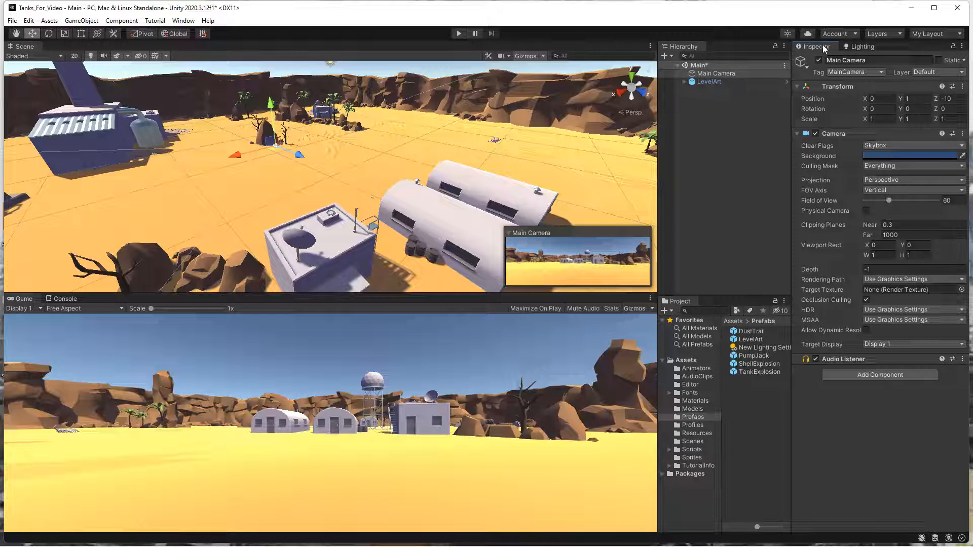
pyautogui.click(866, 60)
pyautogui.click(882, 99)
pyautogui.write('-43')
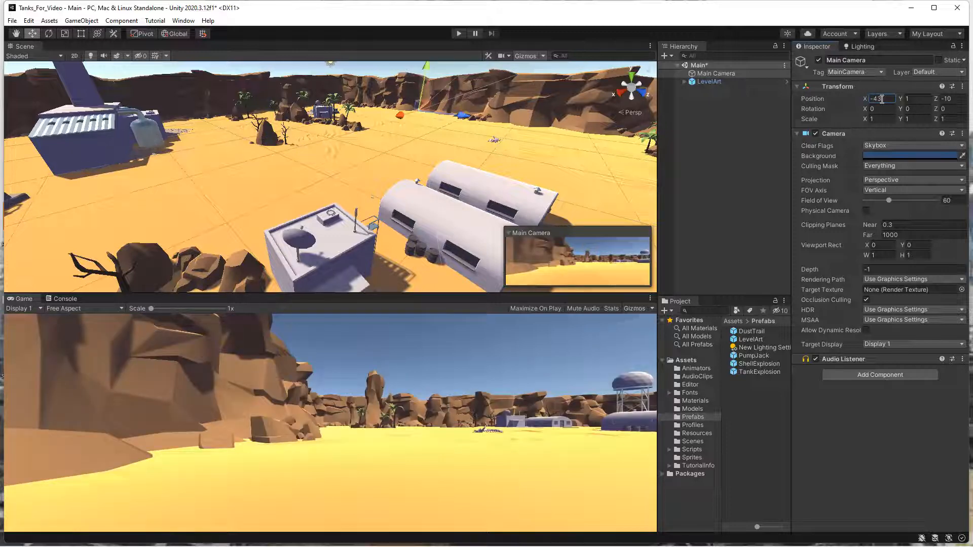
pyautogui.press('Tab')
pyautogui.write('42')
pyautogui.press('Tab')
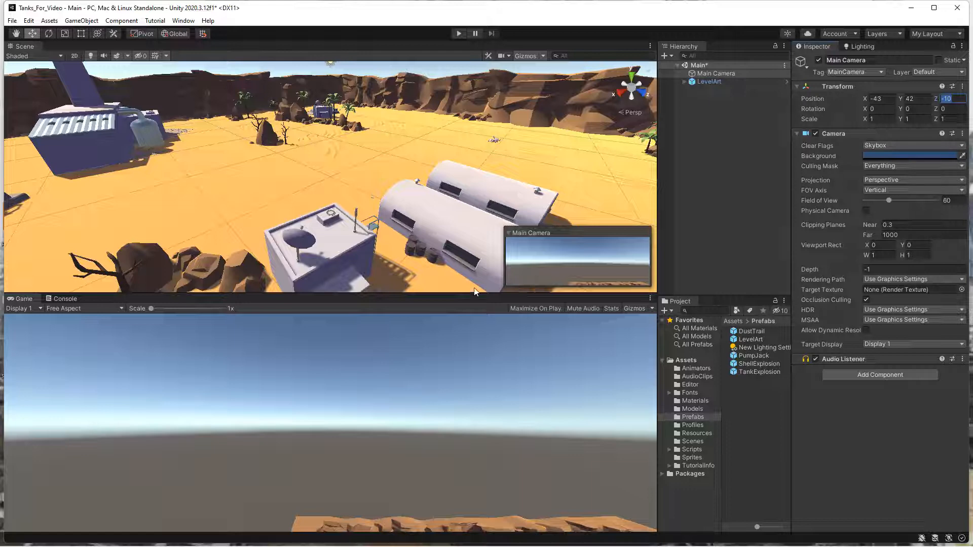
pyautogui.write('-2')
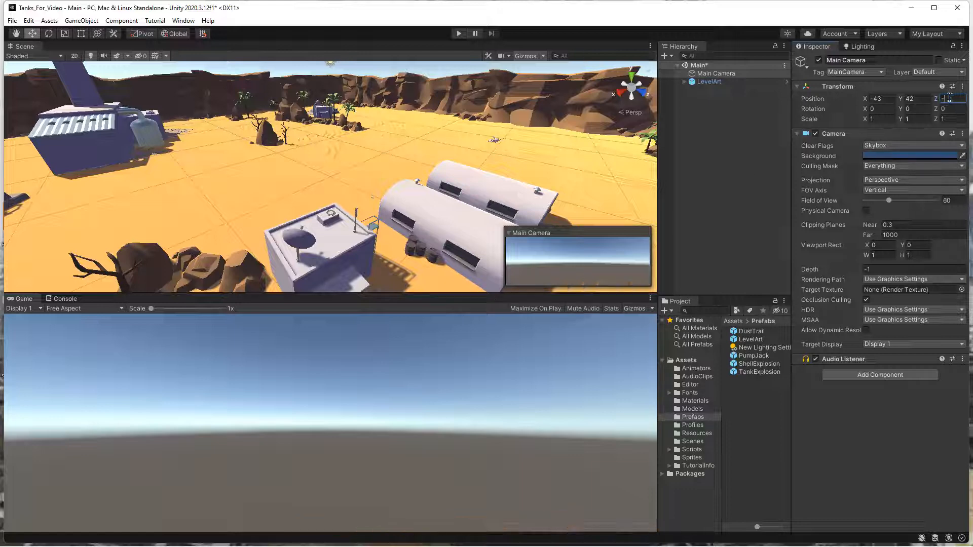
pyautogui.write('5')
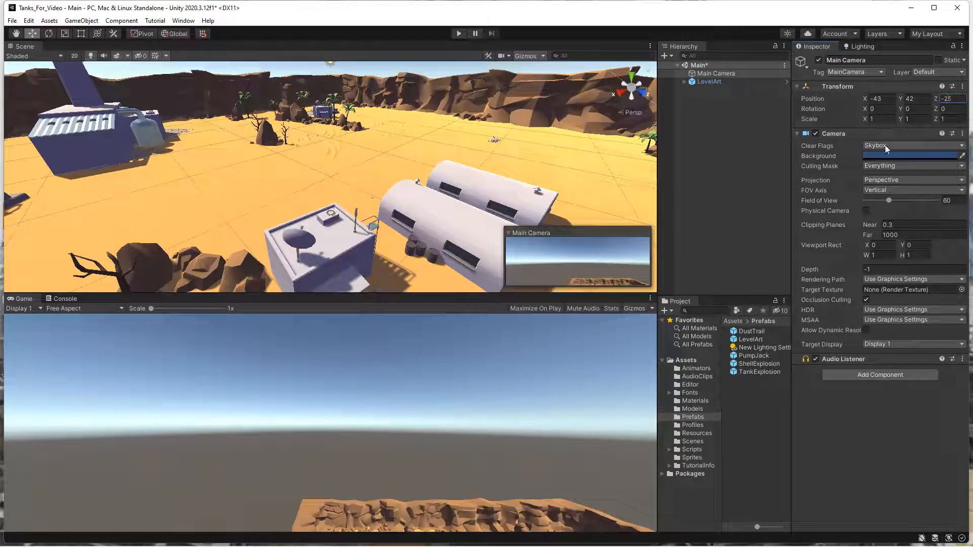
# Set the Main Camera's rotation to 40 on X and 60 on Y.
pyautogui.press('Tab')
pyautogui.write('60')
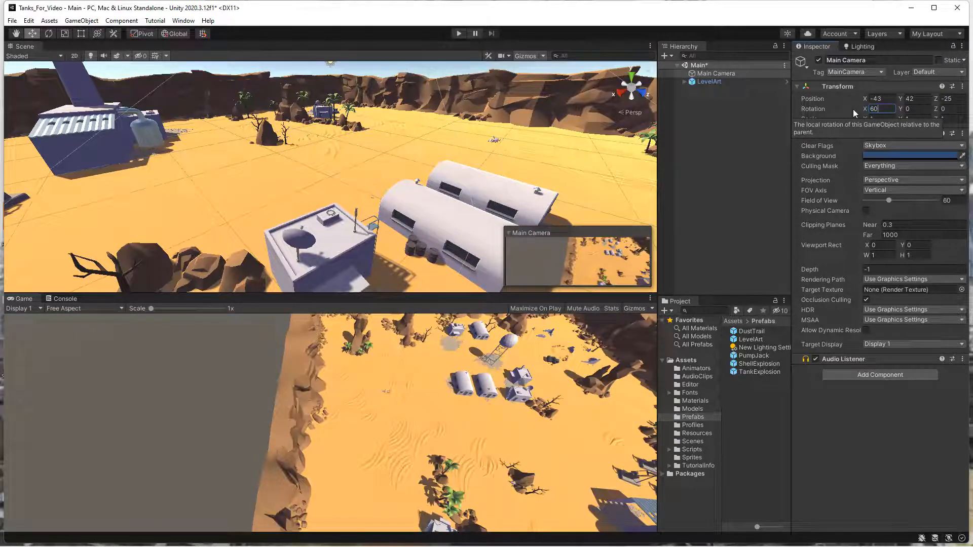
pyautogui.press('BackSpace')
pyautogui.press('BackSpace')
pyautogui.write('40')
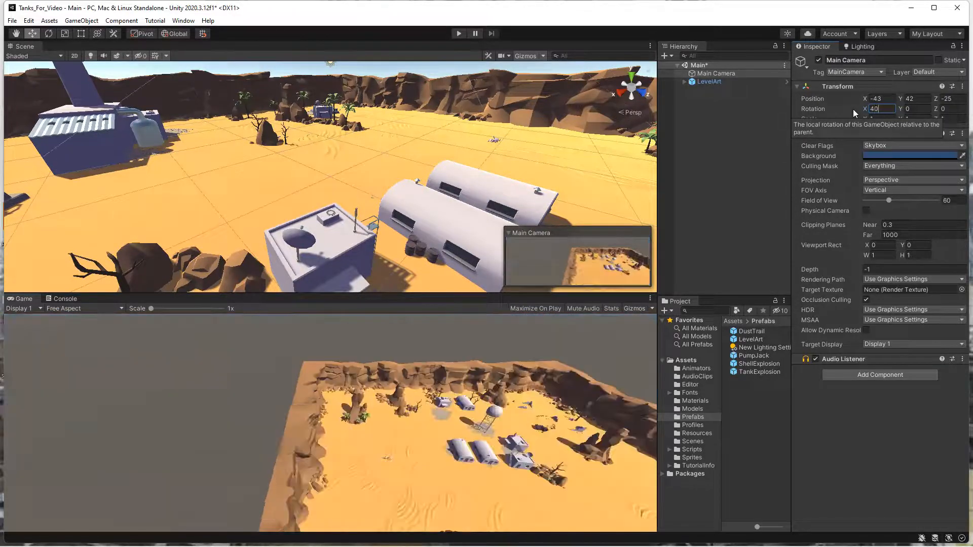
pyautogui.press('Tab')
pyautogui.write('60')
pyautogui.press('Tab')
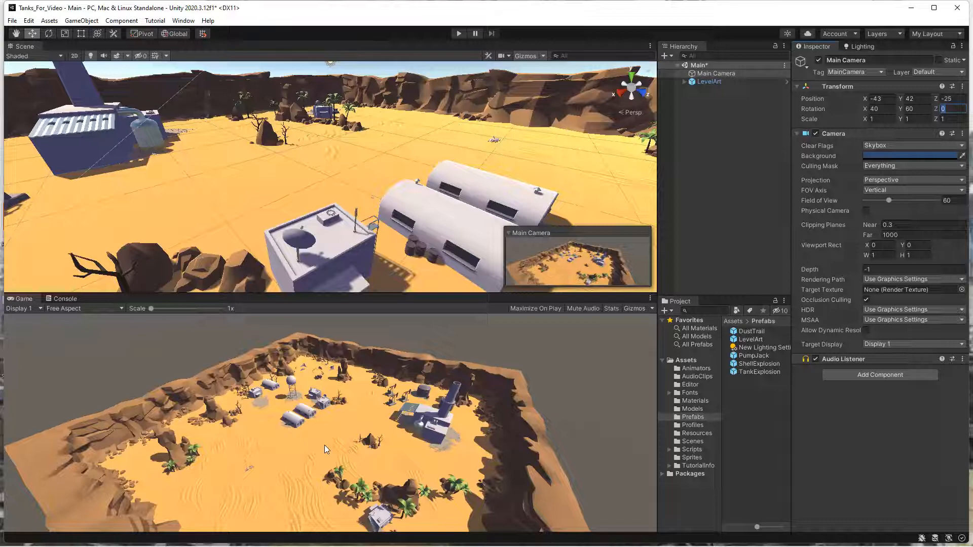
# Try the Orthographic projection on the Main Camera and switch it back to Perspective to compare the views.
pyautogui.scroll(-5, 382, 152)
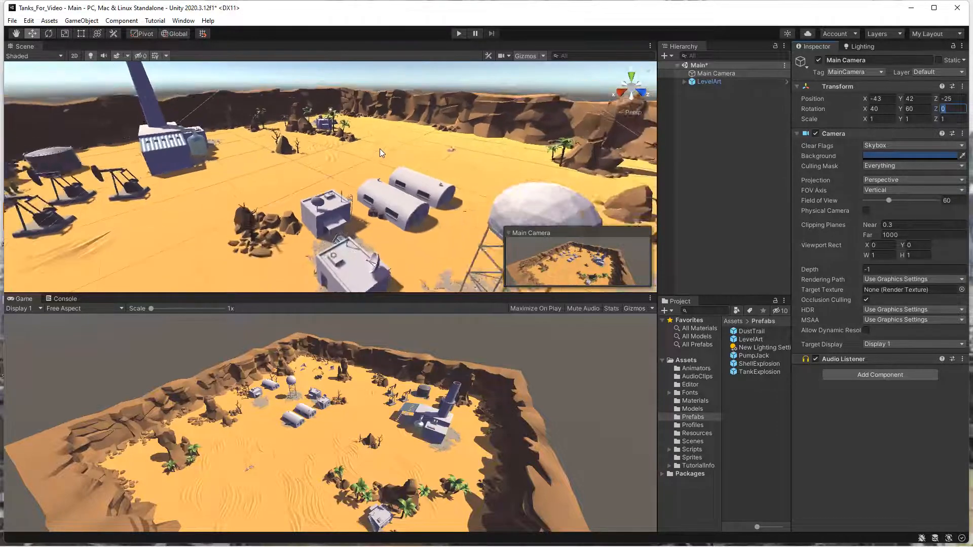
pyautogui.scroll(-10, 382, 152)
pyautogui.moveTo(413, 124); pyautogui.dragTo(391, 157, button='middle')
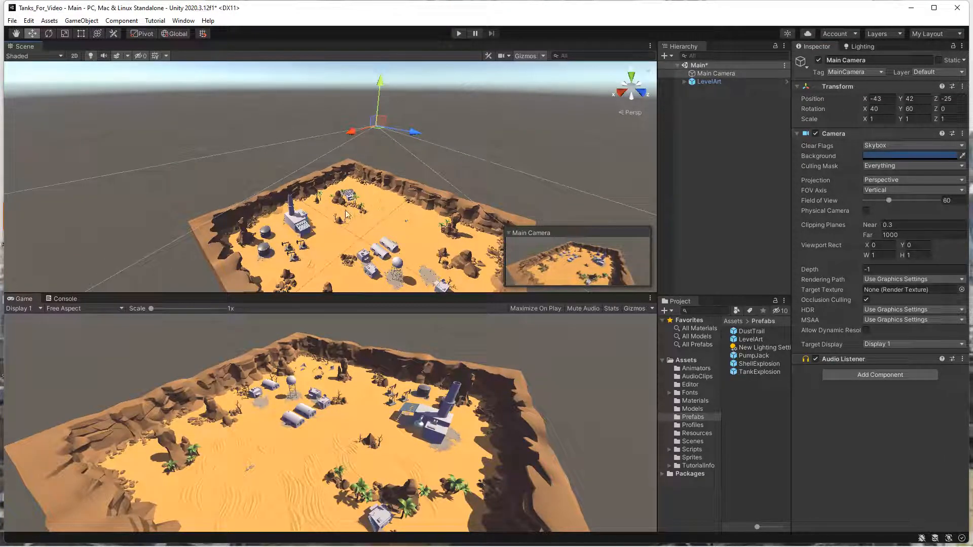
pyautogui.click(922, 178)
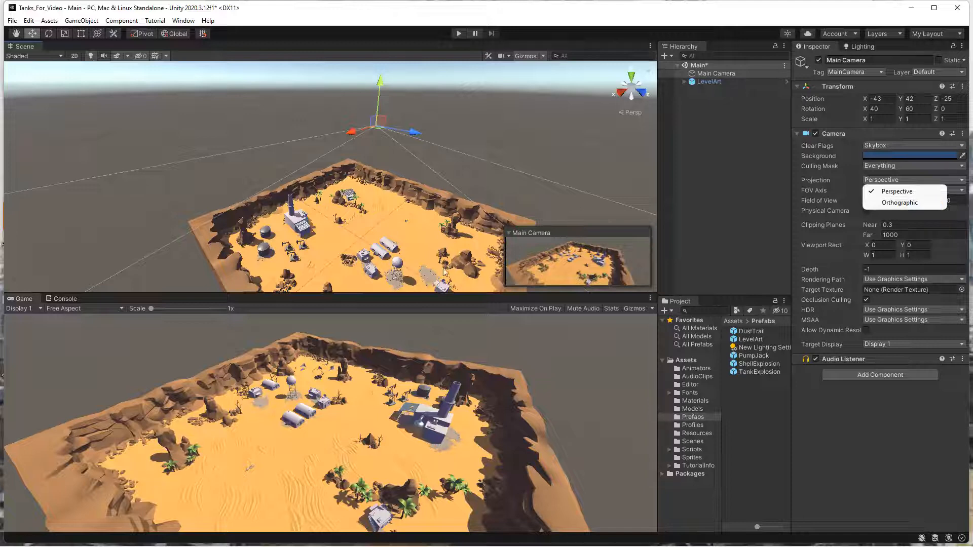
pyautogui.click(896, 203)
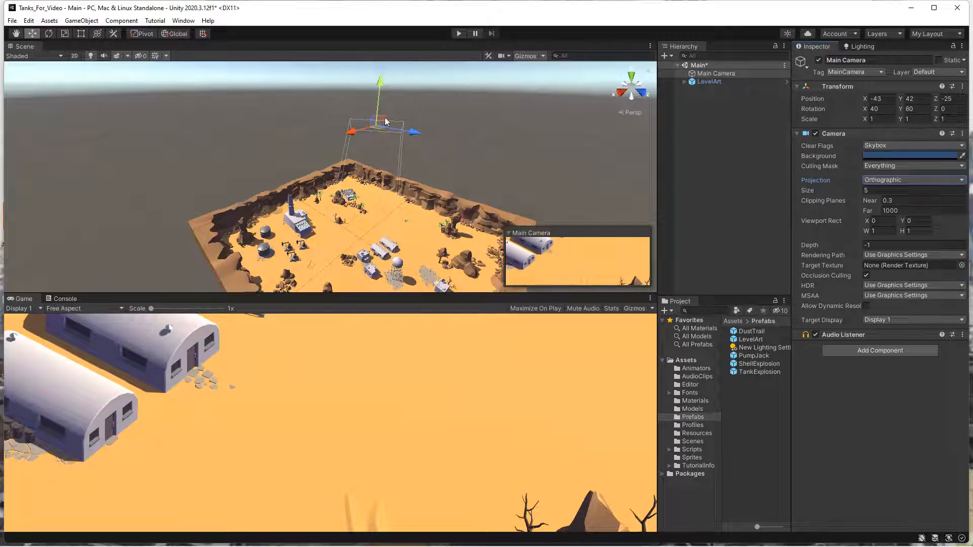
pyautogui.click(923, 180)
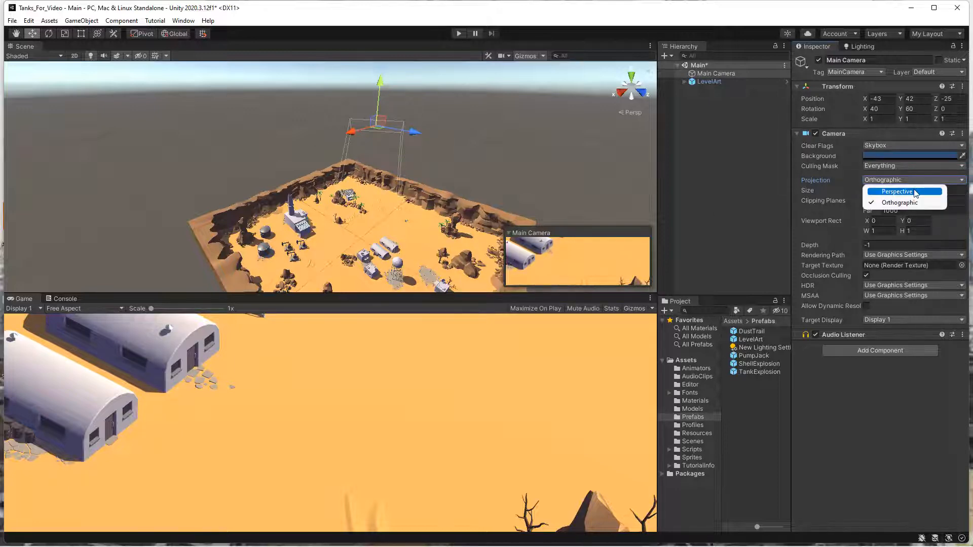
pyautogui.click(905, 191)
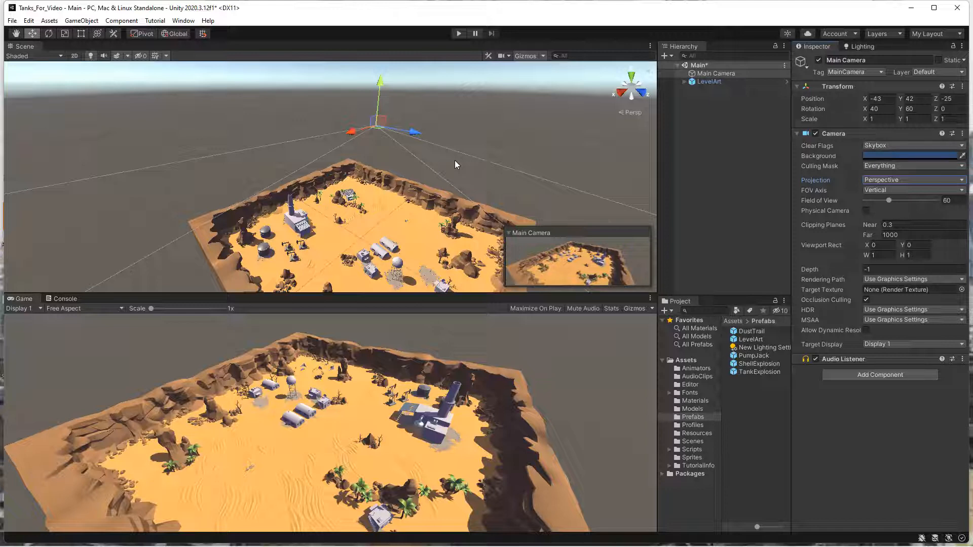
# Set the Main Camera's projection to Orthographic and its clear flags to Solid Color.
pyautogui.click(907, 179)
pyautogui.click(907, 203)
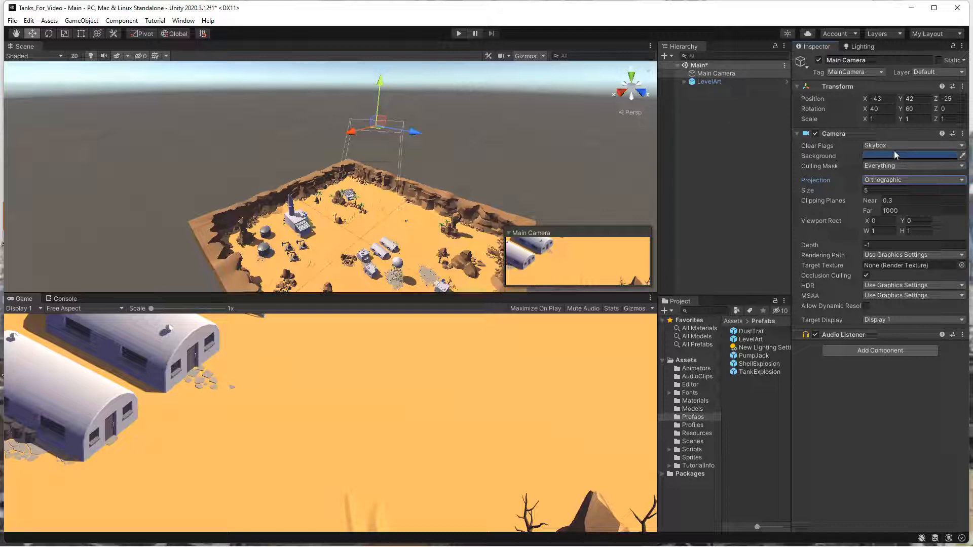
pyautogui.click(910, 144)
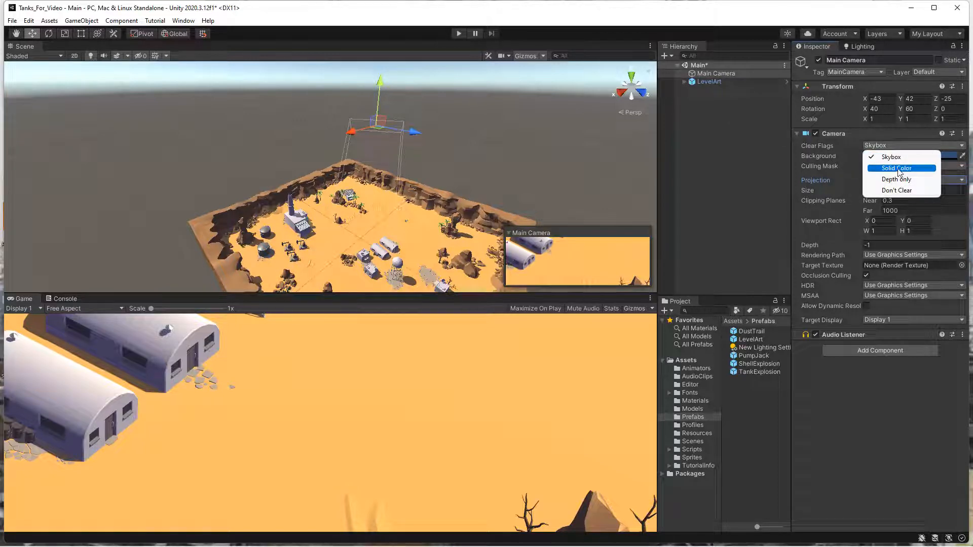
pyautogui.click(898, 168)
# Set the Main Camera's background color to RGB 80, 60, 50.
pyautogui.click(899, 154)
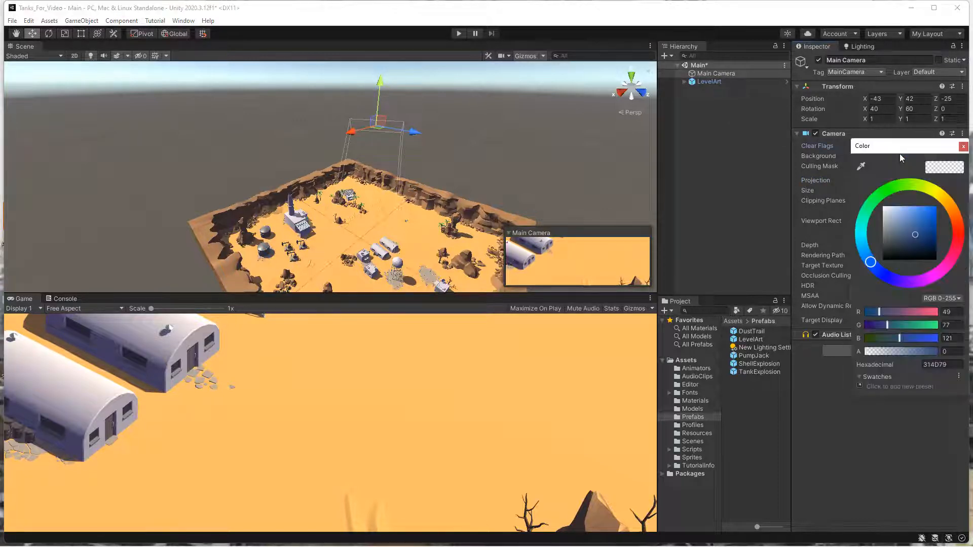
pyautogui.click(951, 312)
pyautogui.write('80')
pyautogui.press('Tab')
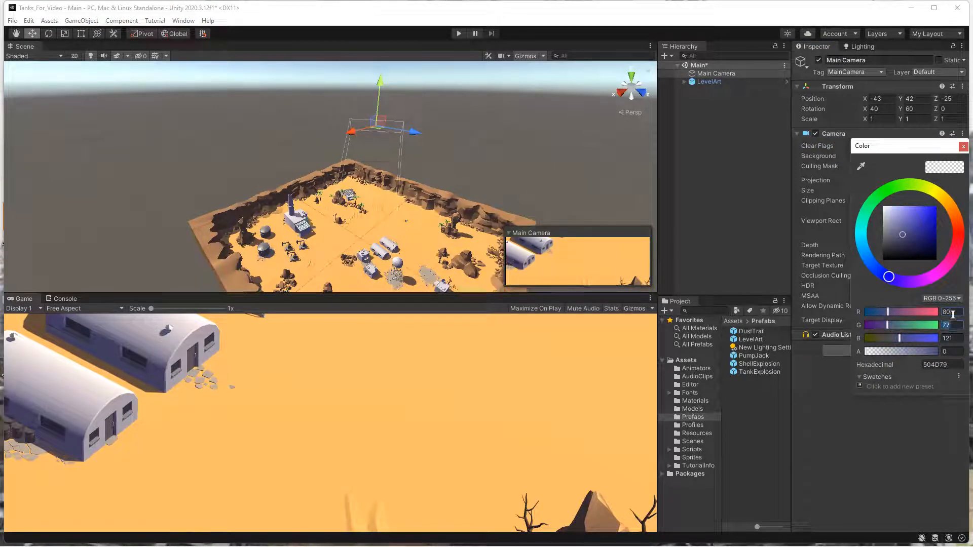
pyautogui.write('80')
pyautogui.press('Tab')
pyautogui.write('50')
pyautogui.press('Tab')
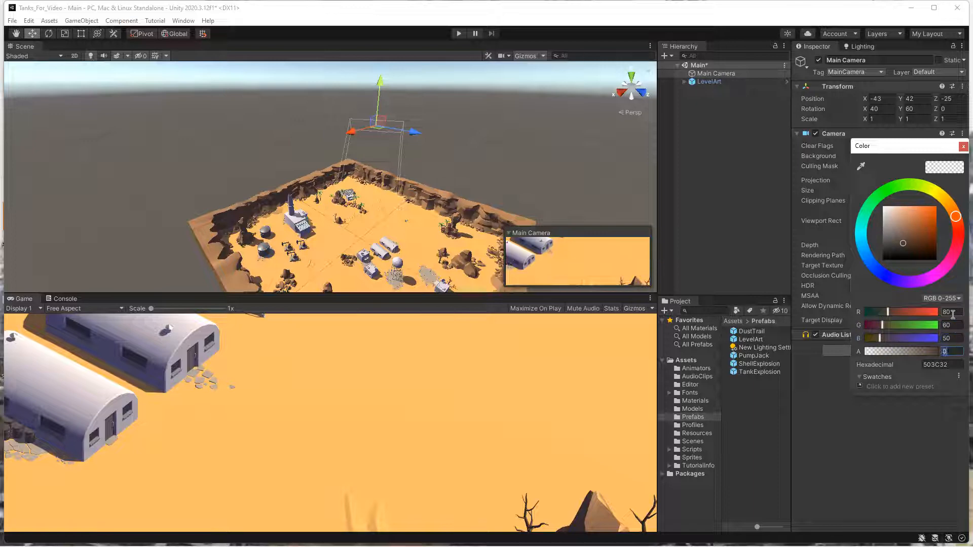
pyautogui.click(818, 385)
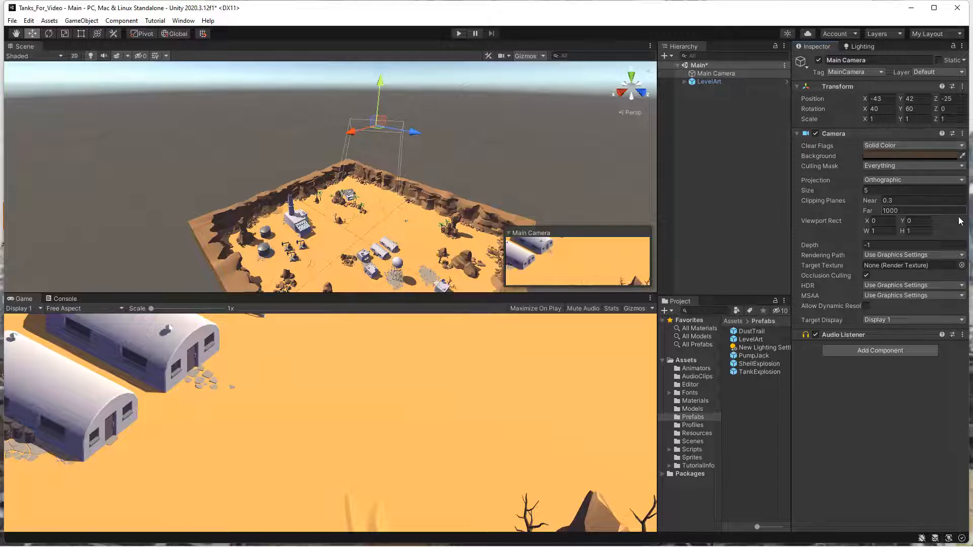
pyautogui.click(862, 46)
pyautogui.click(814, 46)
pyautogui.click(717, 74)
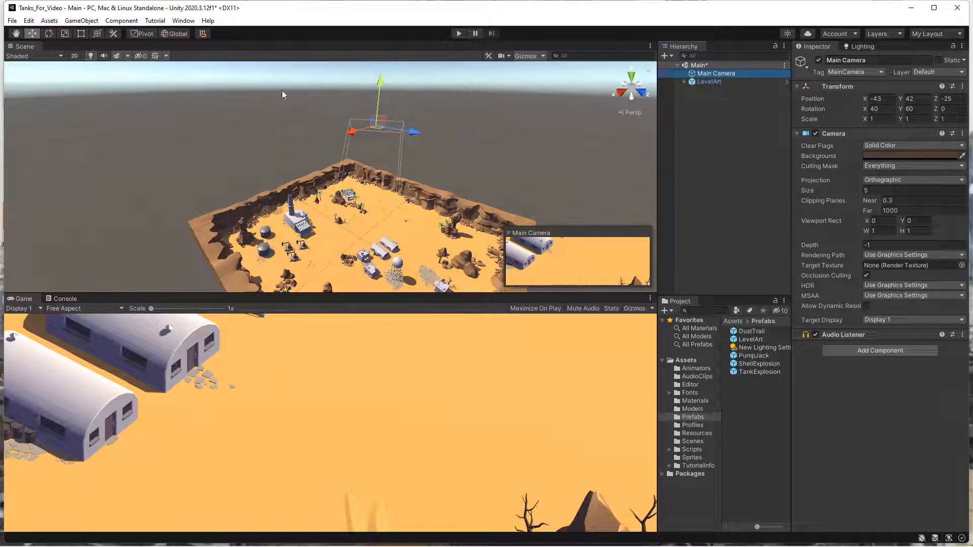
# Switch the external script editor in the preferences to Open by file extension and back to Visual Studio Community 2019 [16.4.0].
pyautogui.click(29, 21)
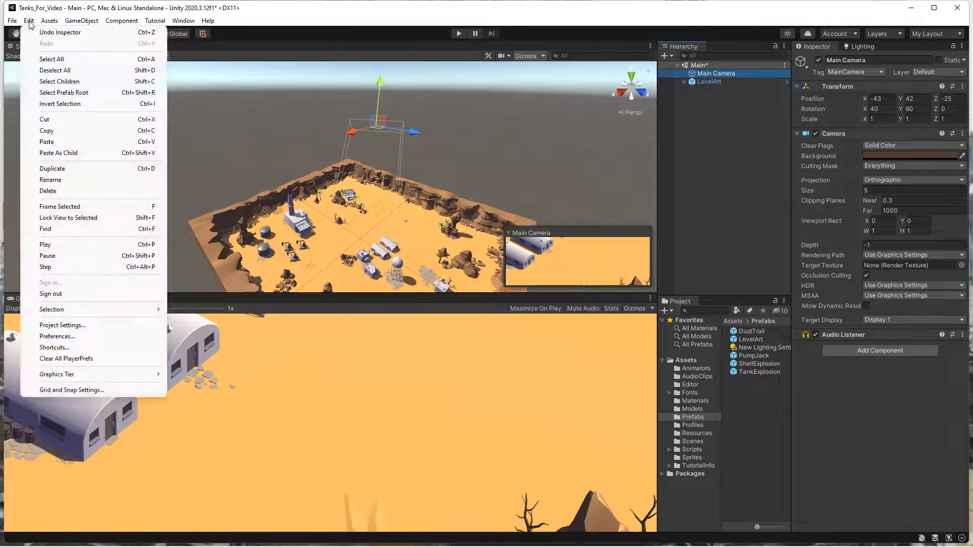
pyautogui.click(57, 337)
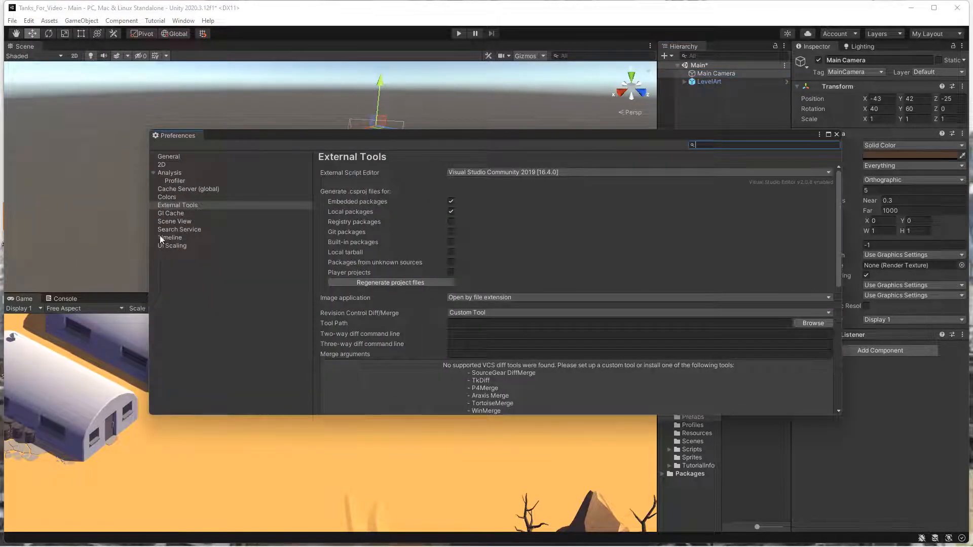
pyautogui.click(172, 238)
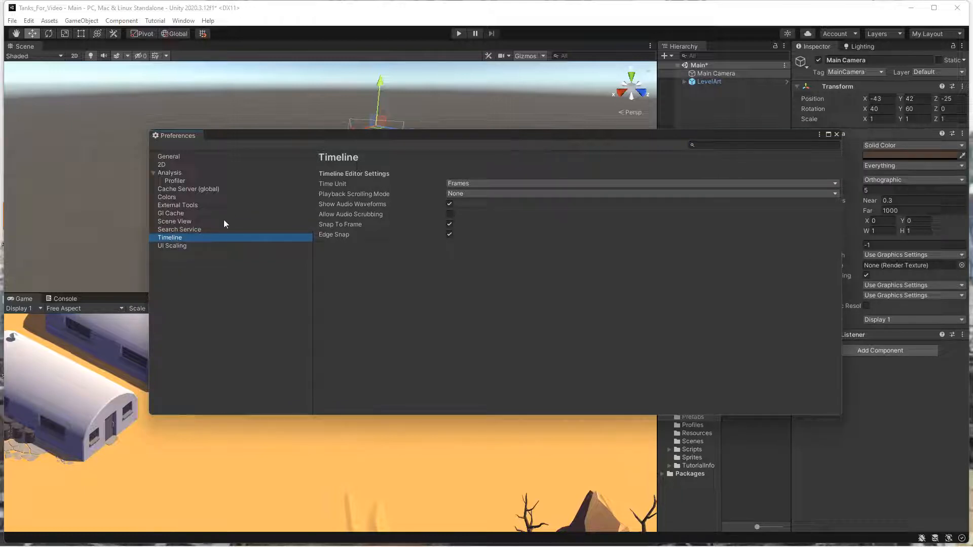
pyautogui.click(177, 205)
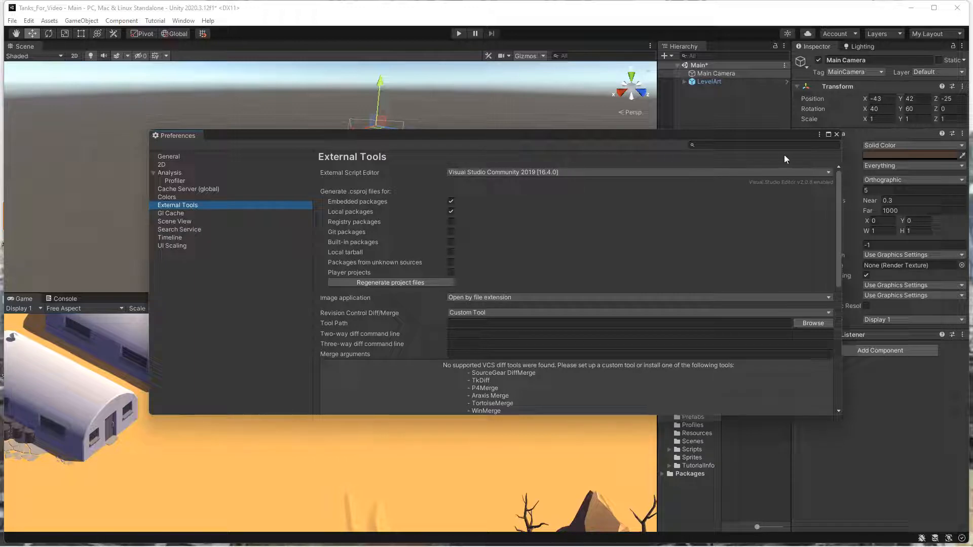
pyautogui.click(789, 171)
pyautogui.click(523, 185)
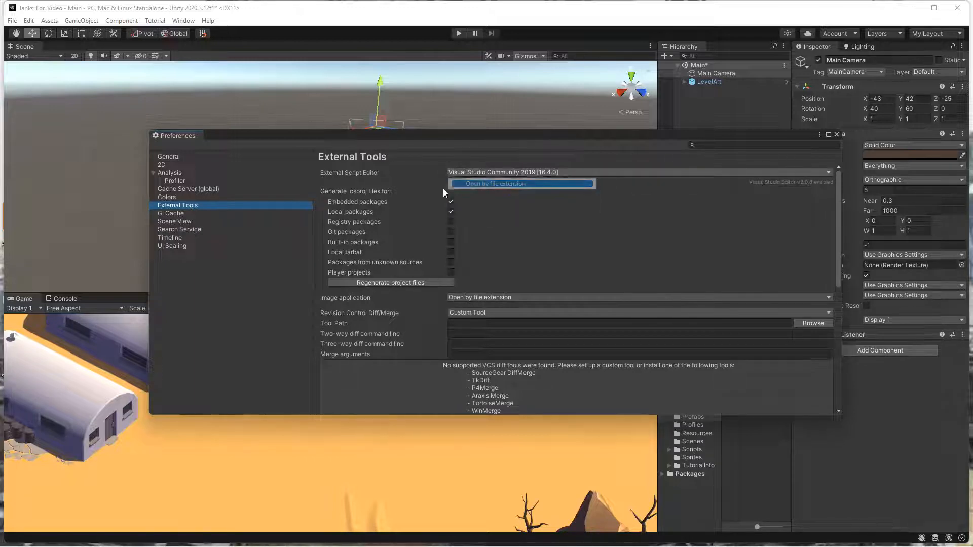
pyautogui.click(537, 173)
pyautogui.click(498, 161)
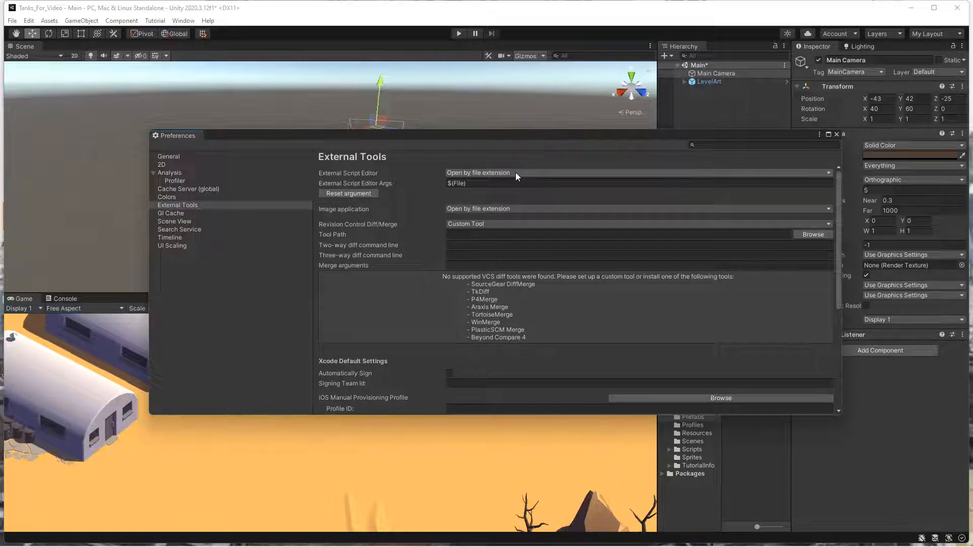
pyautogui.click(516, 174)
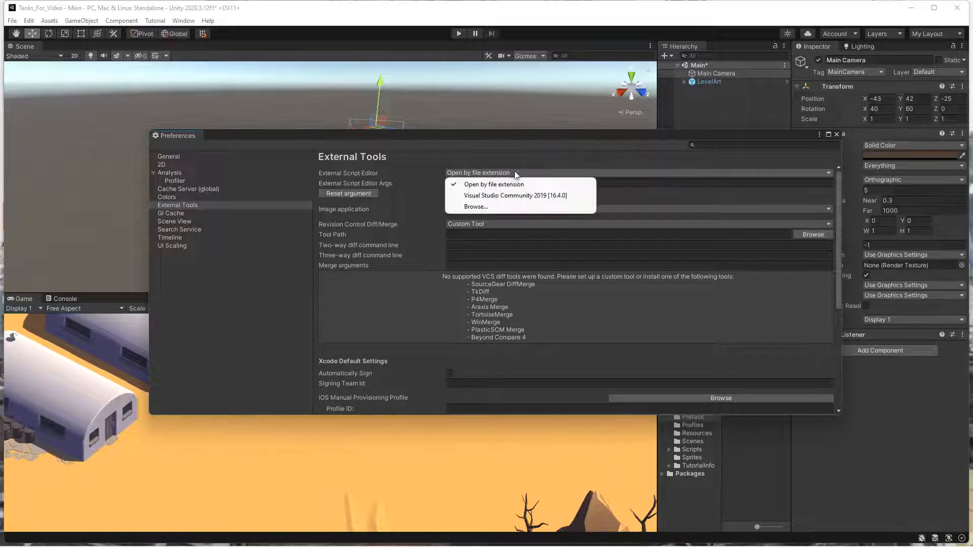
pyautogui.click(511, 196)
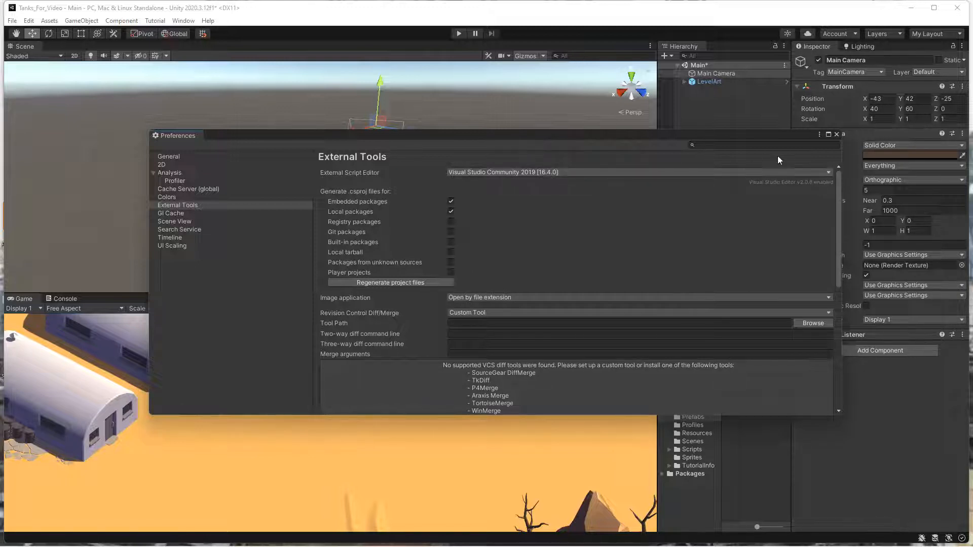
pyautogui.click(837, 134)
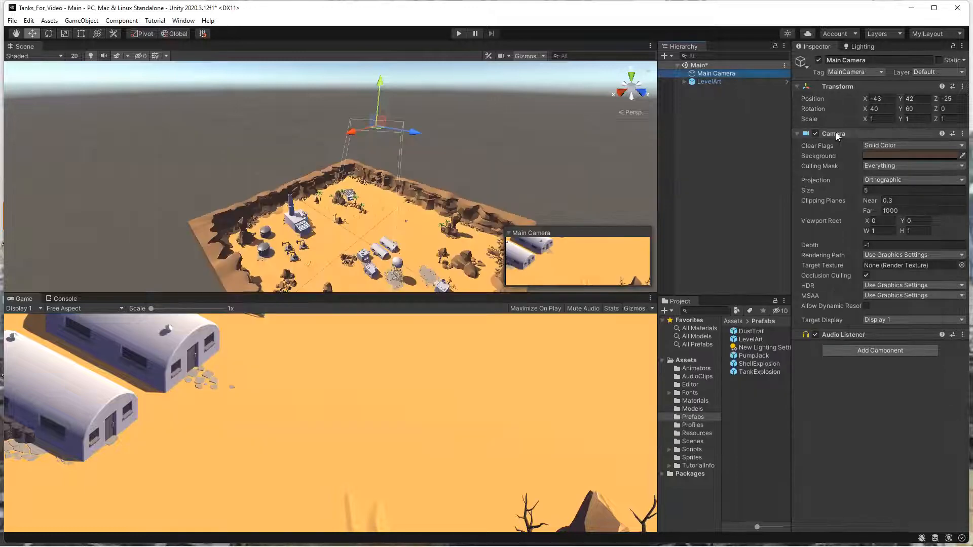
# Save the Main scene.
pyautogui.click(13, 21)
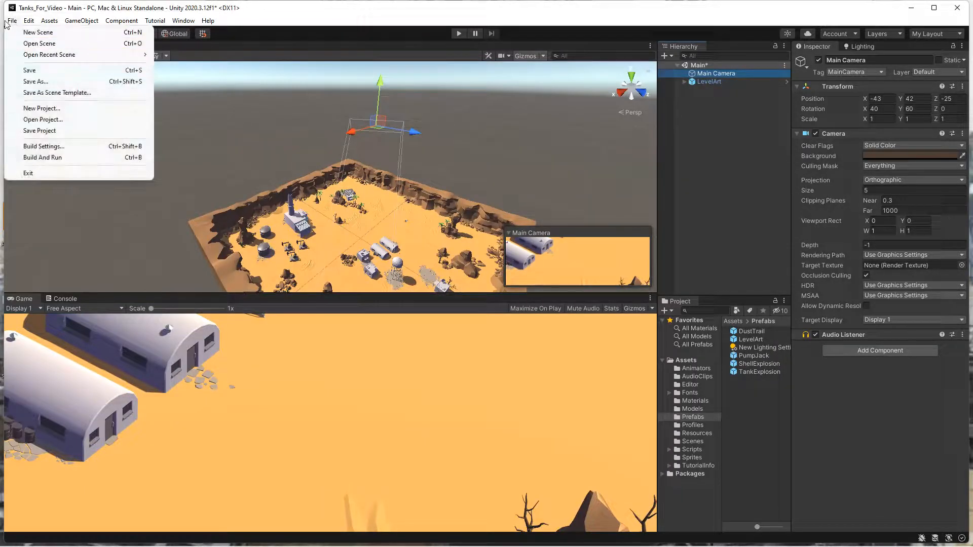
pyautogui.click(30, 71)
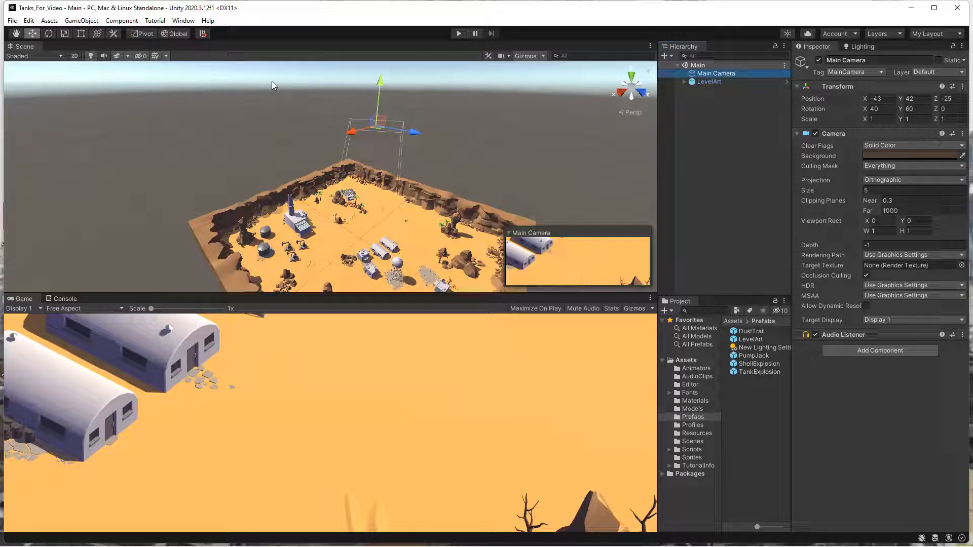
pyautogui.click(12, 21)
pyautogui.click(33, 71)
pyautogui.click(696, 410)
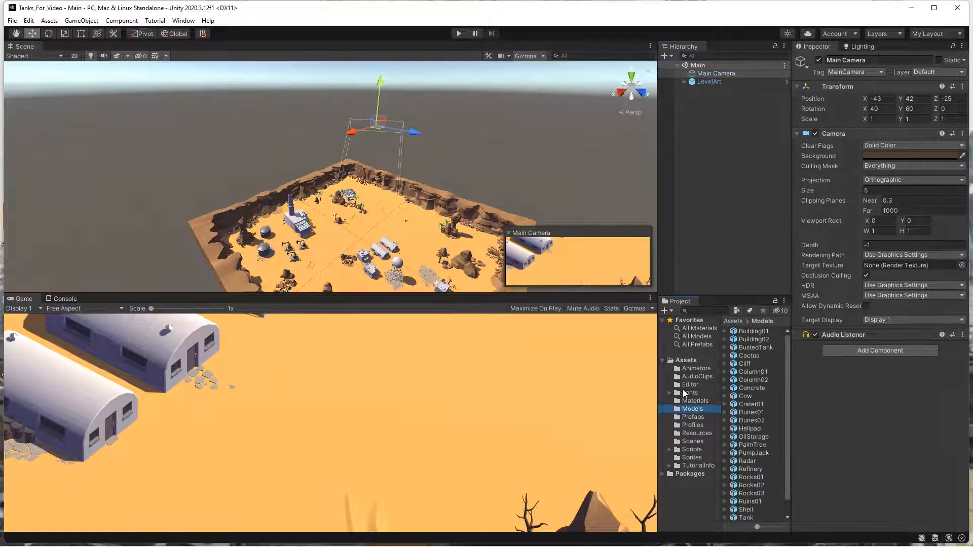
pyautogui.click(689, 416)
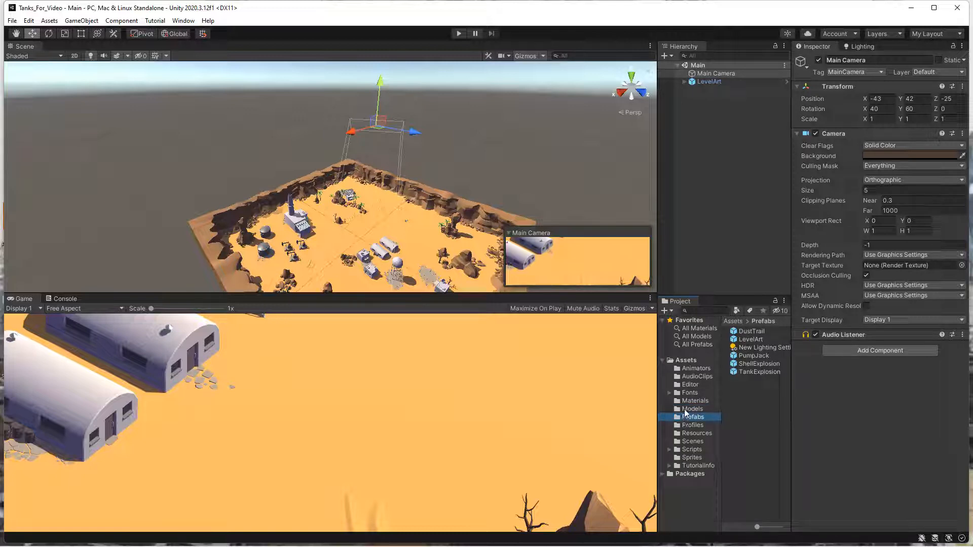
# Add the Tank model from the Models folder to the Main scene as its own top-level object.
pyautogui.click(685, 411)
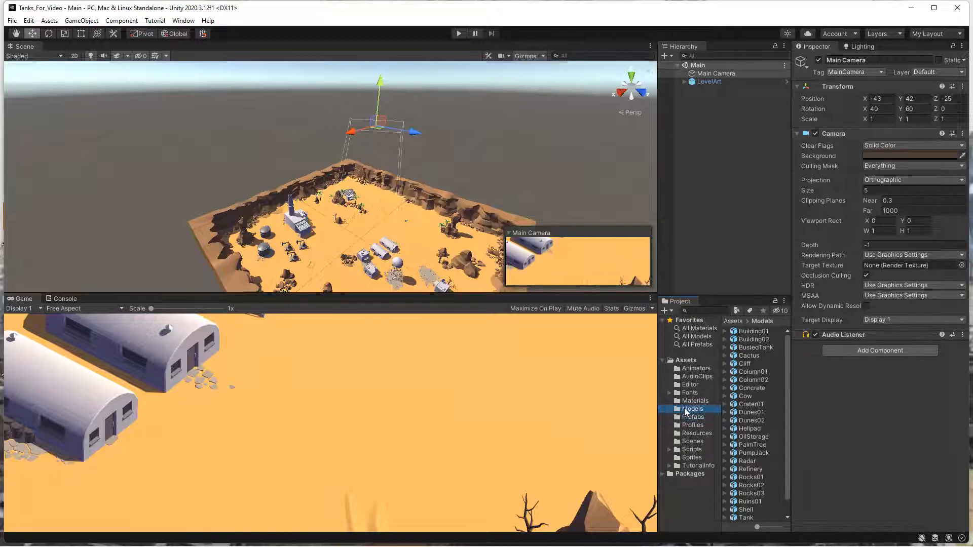
pyautogui.scroll(-1, 749, 423)
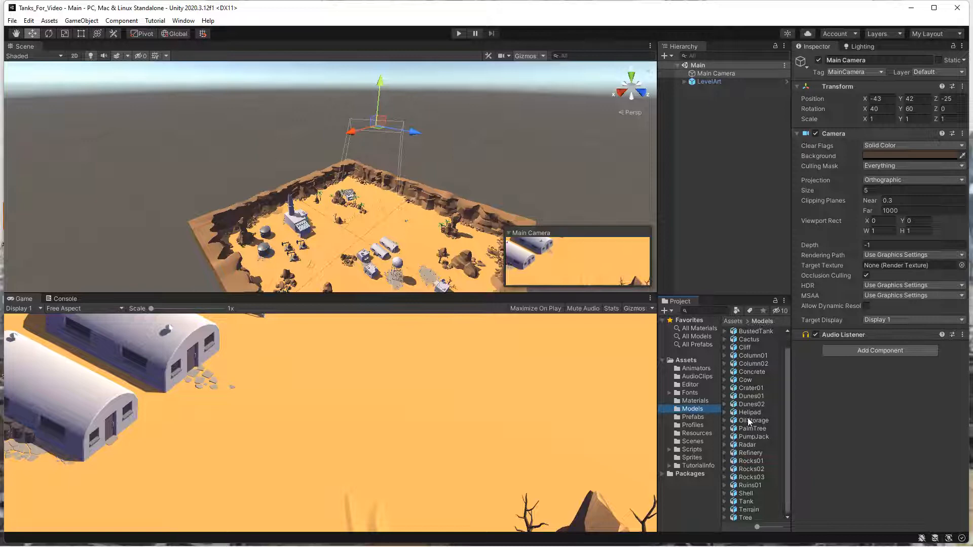
pyautogui.click(740, 502)
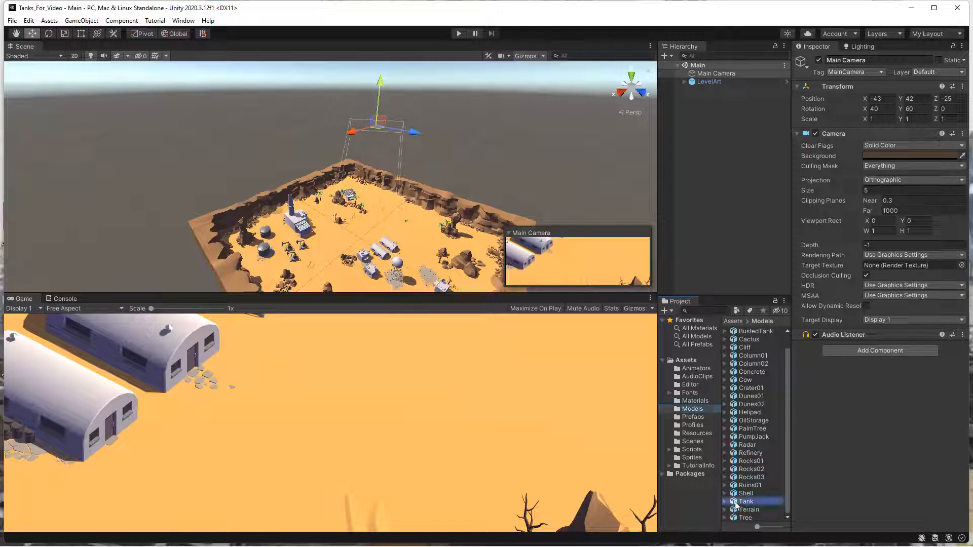
pyautogui.moveTo(735, 502); pyautogui.dragTo(720, 205)
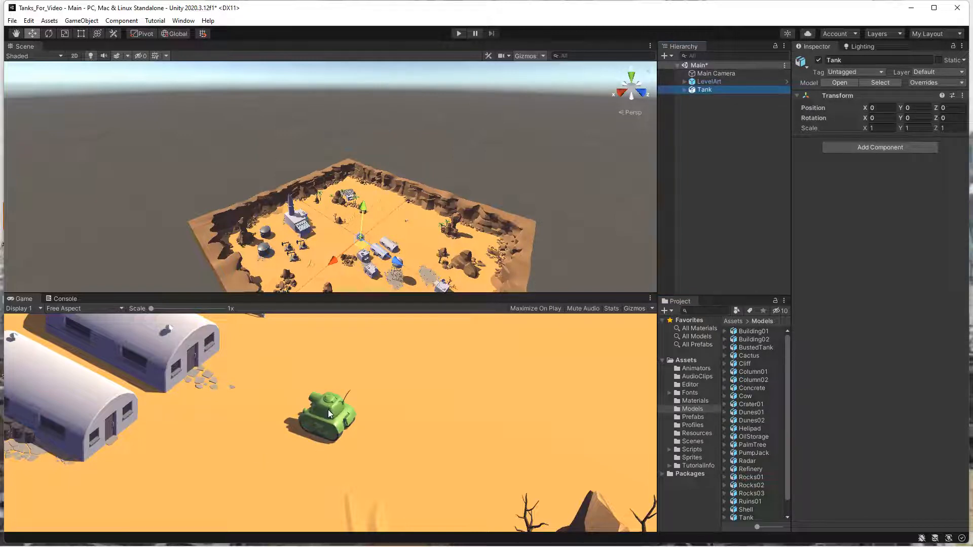
# Select the Main Camera and briefly run the scene in Play mode before stopping it.
pyautogui.click(719, 74)
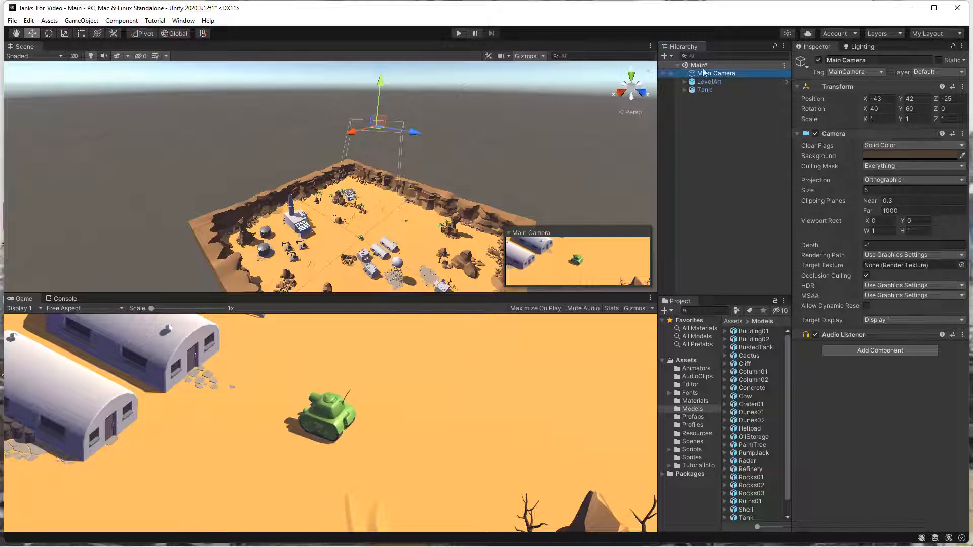
pyautogui.click(459, 34)
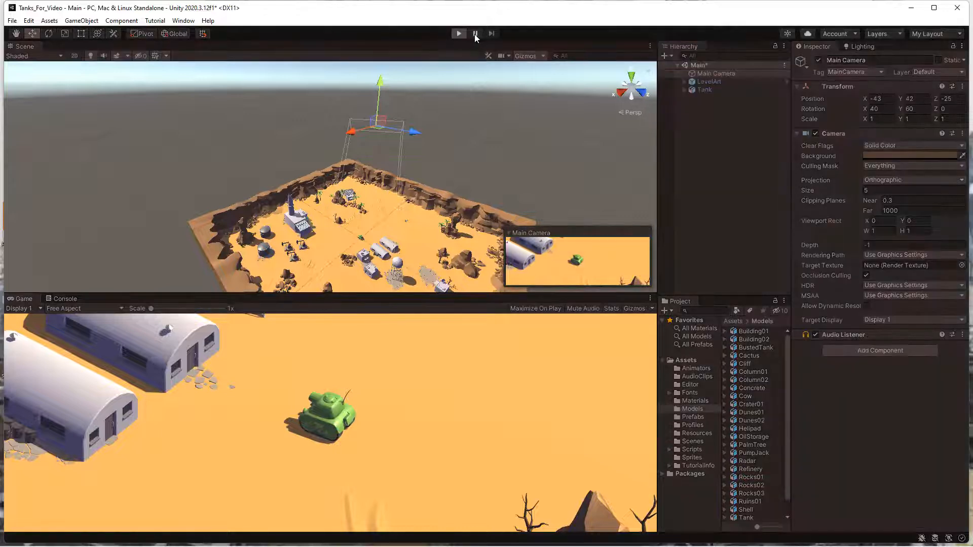
pyautogui.click(459, 34)
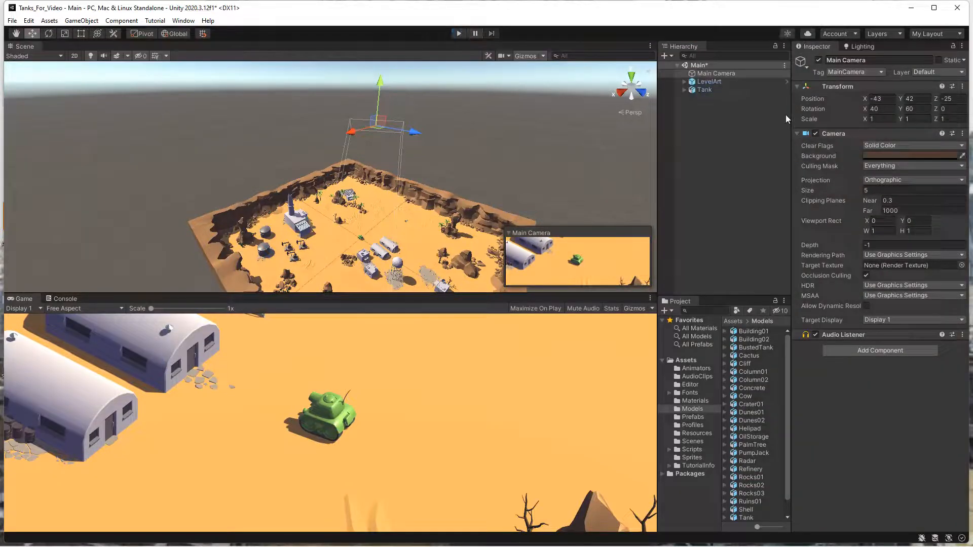
# Select the Tank and examine its location in the level from several distances and angles.
pyautogui.click(725, 89)
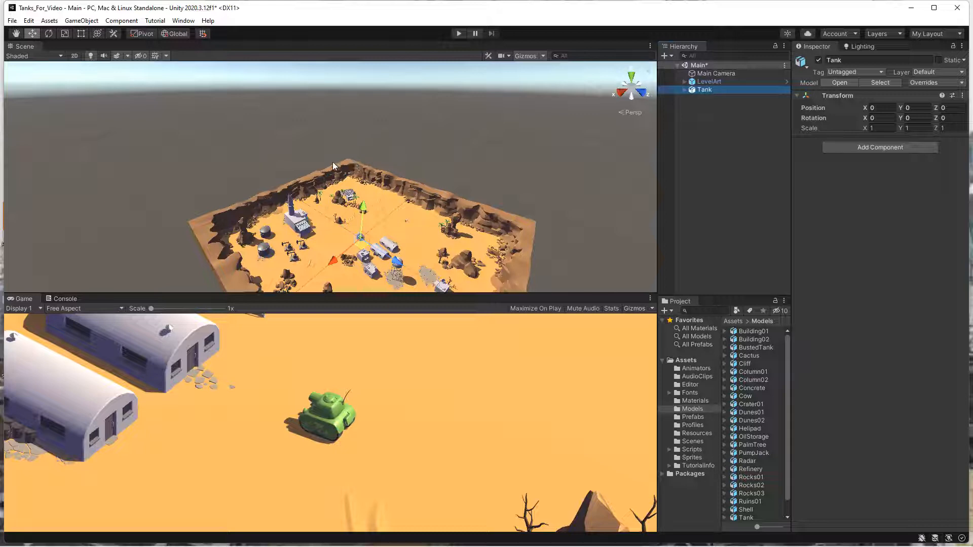
pyautogui.scroll(8, 333, 164)
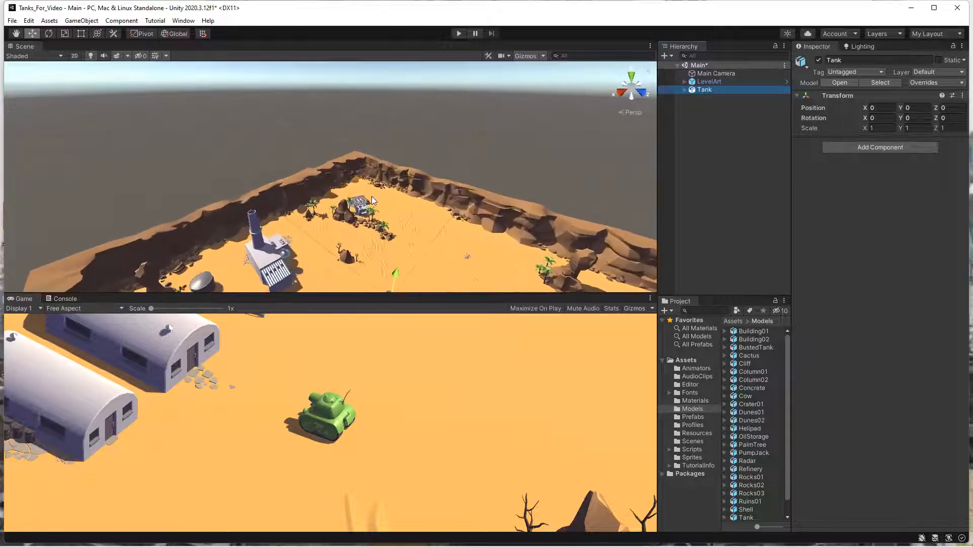
pyautogui.scroll(-4, 380, 218)
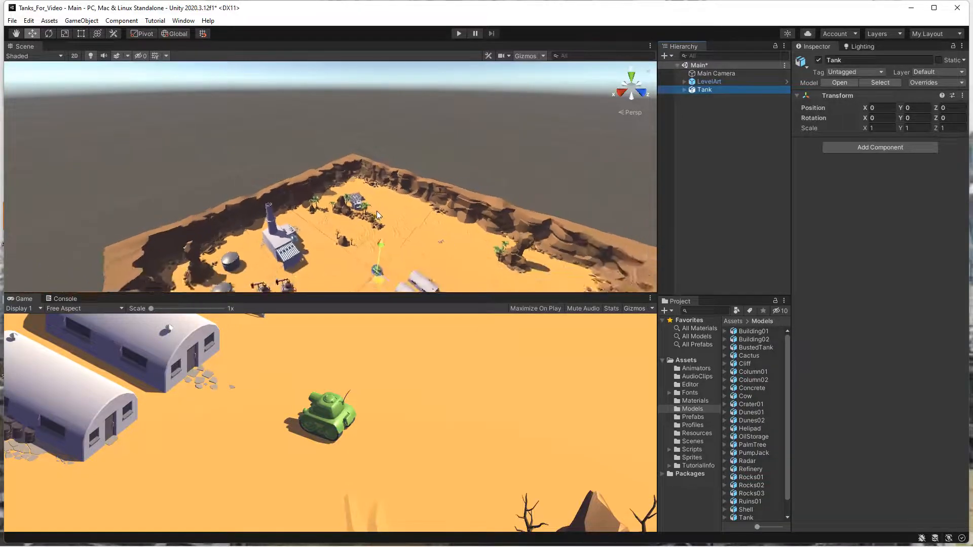
pyautogui.scroll(-3, 377, 211)
pyautogui.scroll(5, 377, 211)
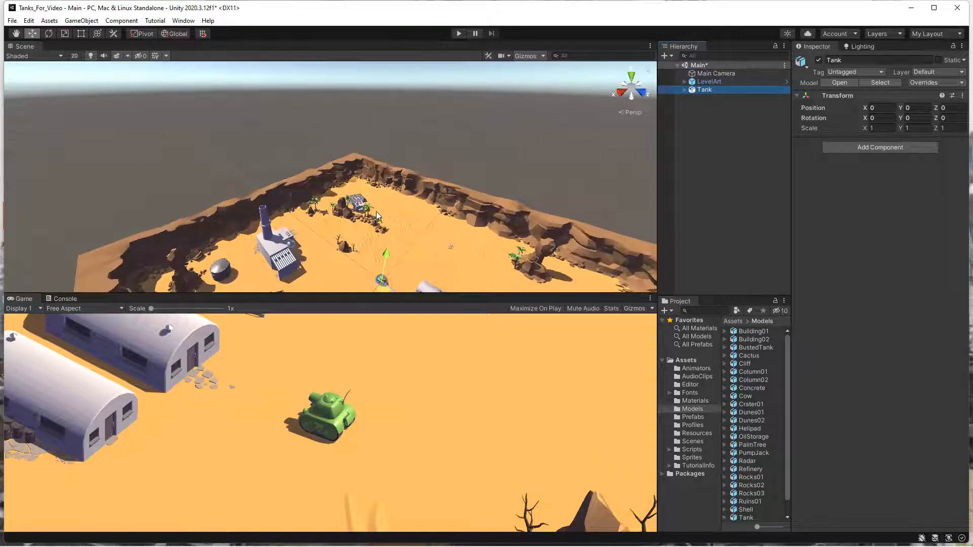
pyautogui.click(376, 211)
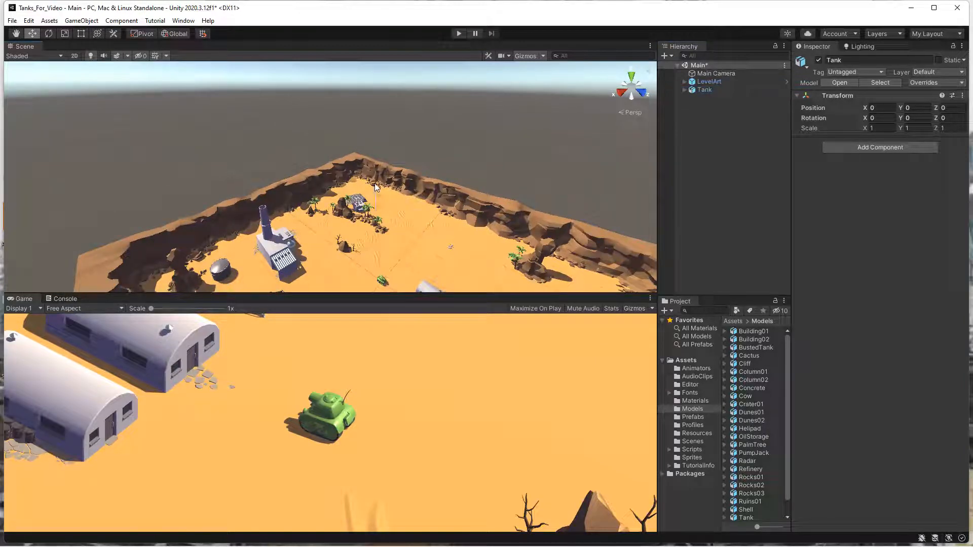
pyautogui.moveTo(397, 212)
pyautogui.mouseDown(button='middle')
pyautogui.moveTo(400, 138)
pyautogui.moveTo(408, 200)
pyautogui.moveTo(394, 171)
pyautogui.moveTo(400, 201)
pyautogui.moveTo(395, 195)
pyautogui.moveTo(393, 174)
pyautogui.moveTo(406, 211)
pyautogui.mouseUp(button='middle')
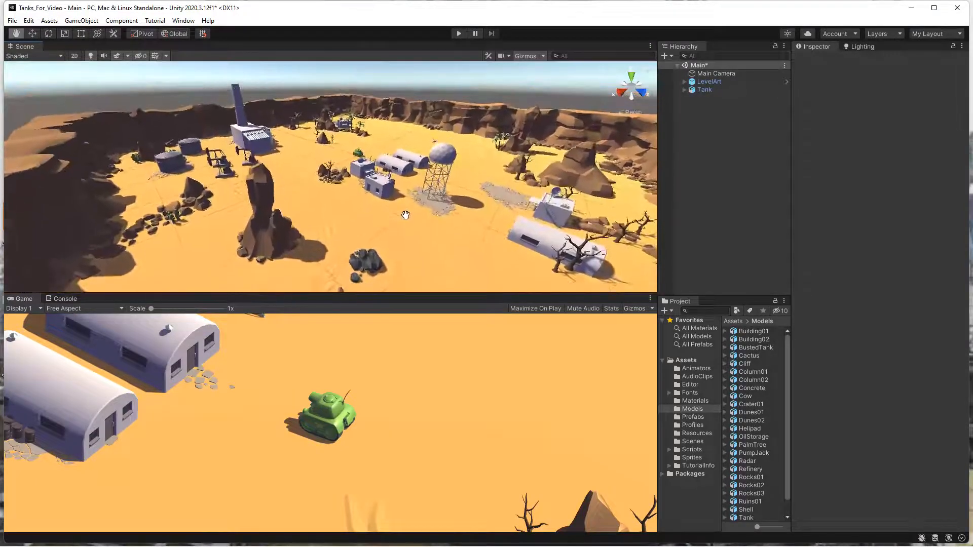
pyautogui.scroll(-6, 405, 208)
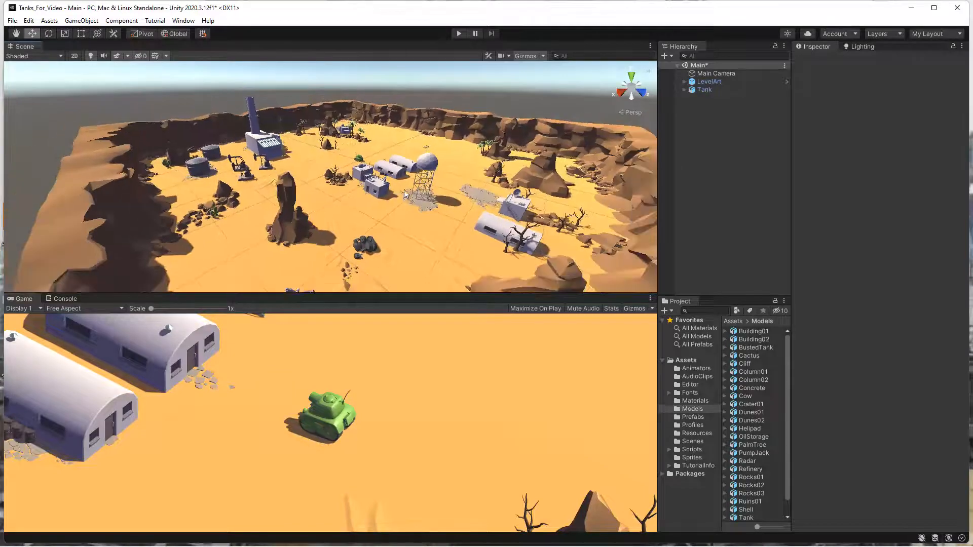
pyautogui.moveTo(403, 194); pyautogui.dragTo(383, 177, button='middle')
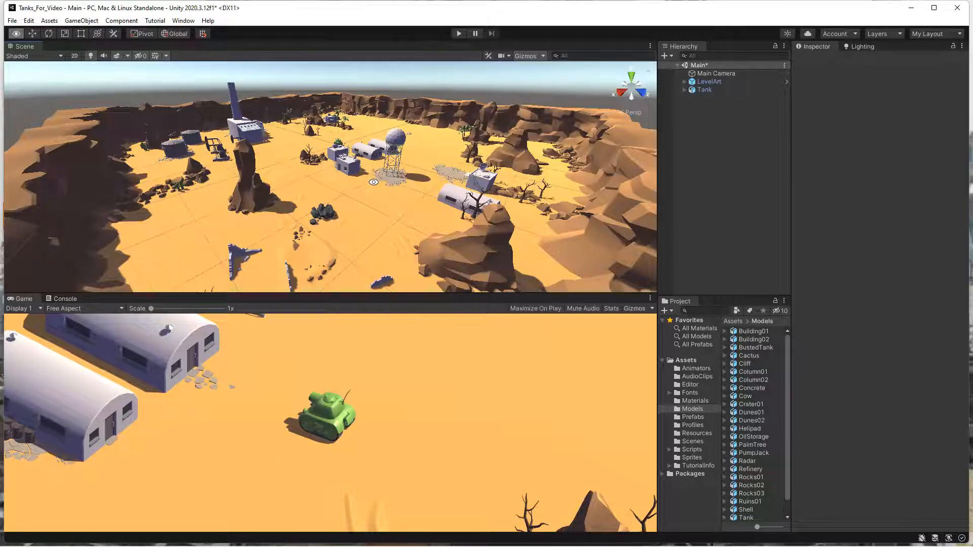
pyautogui.keyDown('alt'); pyautogui.moveTo(374, 182); pyautogui.dragTo(471, 188); pyautogui.keyUp('alt')
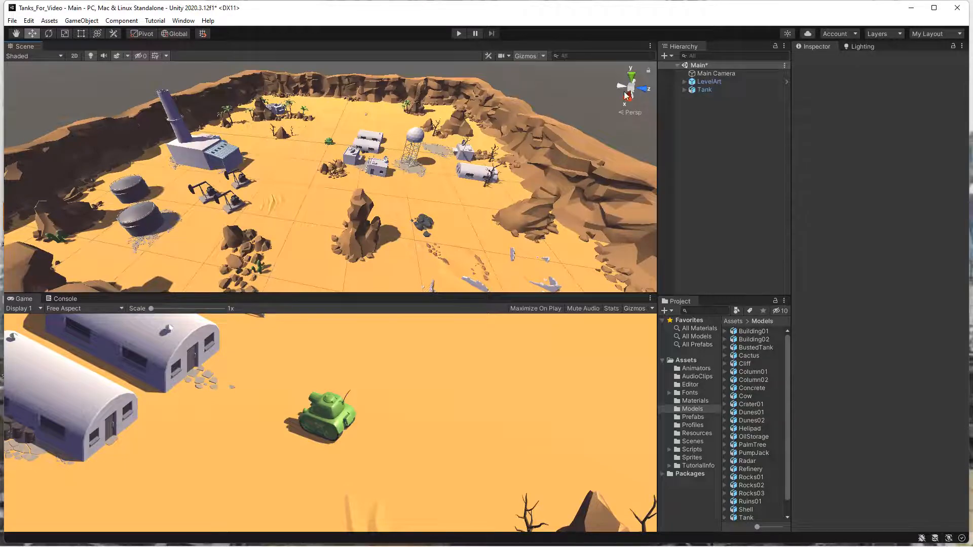
# Align the Scene view to the top, switch it to isometric projection, and examine the level around the tank.
pyautogui.click(629, 89)
pyautogui.click(631, 86)
pyautogui.click(631, 97)
pyautogui.click(633, 87)
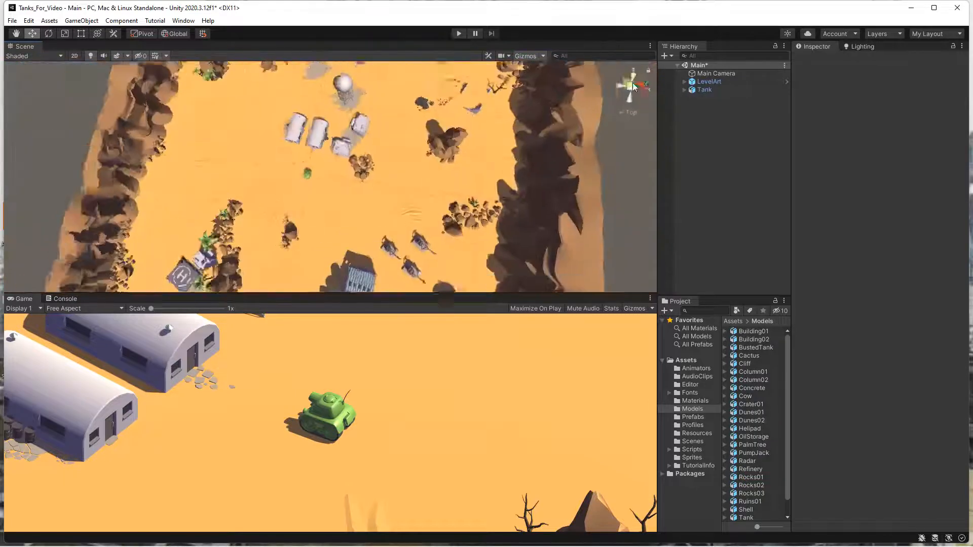
pyautogui.click(632, 88)
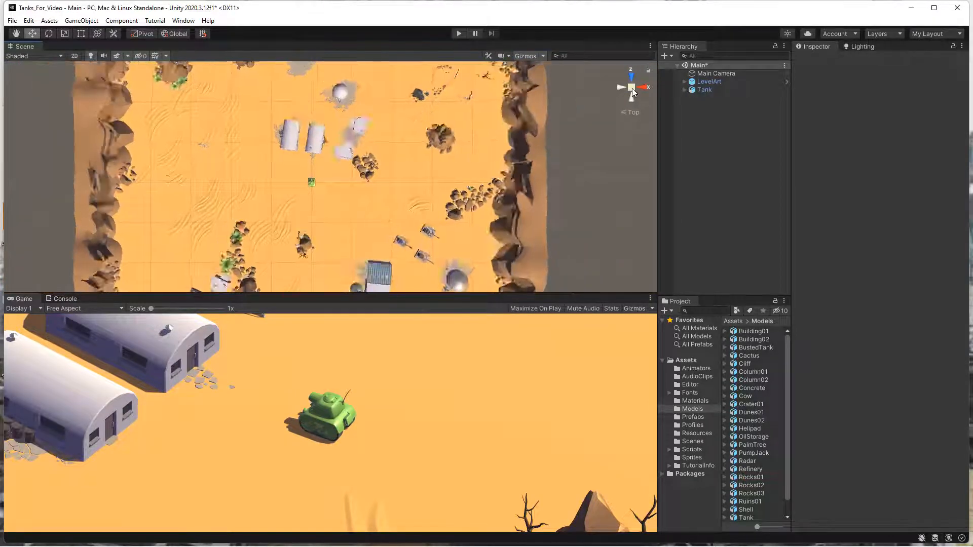
pyautogui.keyDown('alt'); pyautogui.moveTo(342, 181); pyautogui.dragTo(422, 514); pyautogui.keyUp('alt')
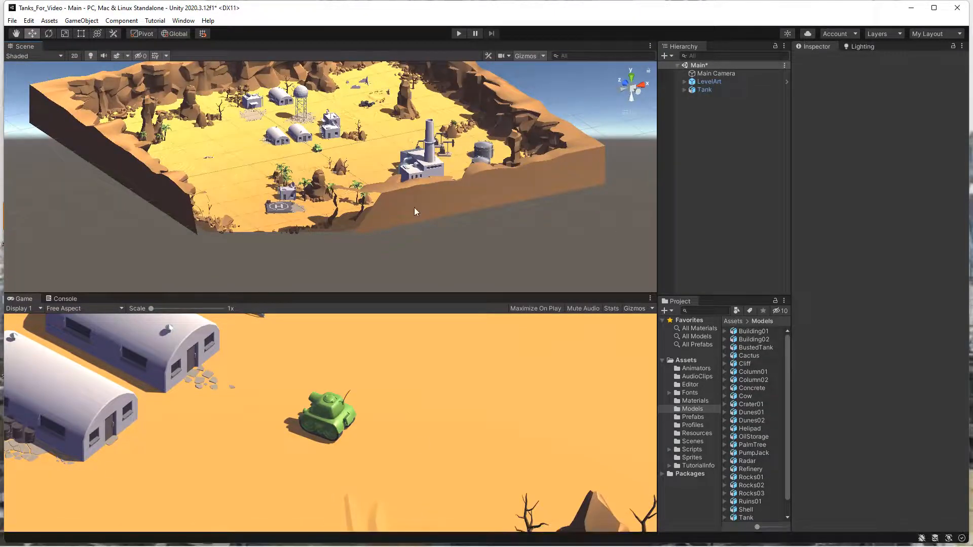
pyautogui.scroll(4, 350, 126)
pyautogui.moveTo(345, 226); pyautogui.dragTo(376, 208, button='middle')
pyautogui.scroll(3, 342, 206)
pyautogui.keyDown('alt'); pyautogui.moveTo(328, 192); pyautogui.dragTo(323, 195); pyautogui.keyUp('alt')
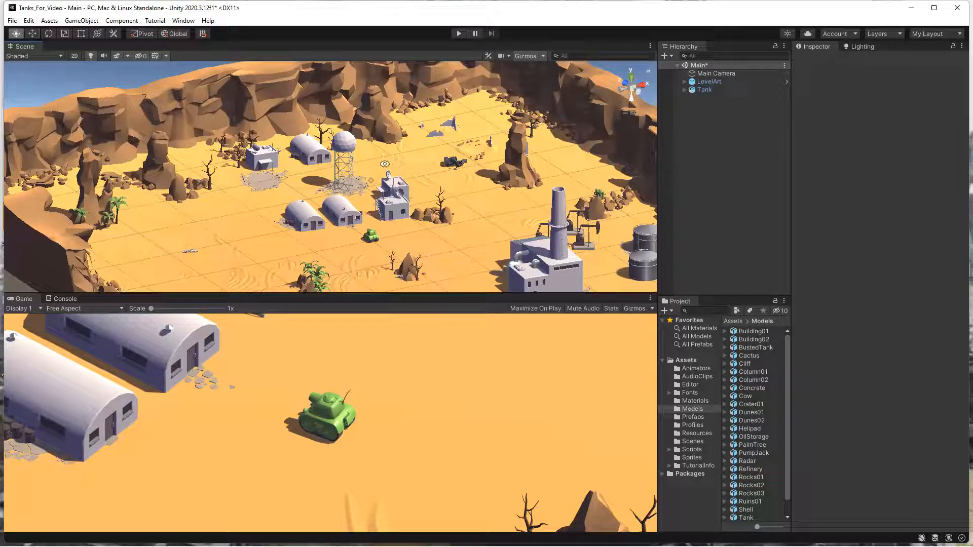
pyautogui.keyDown('alt'); pyautogui.moveTo(495, 136); pyautogui.dragTo(284, 184); pyautogui.keyUp('alt')
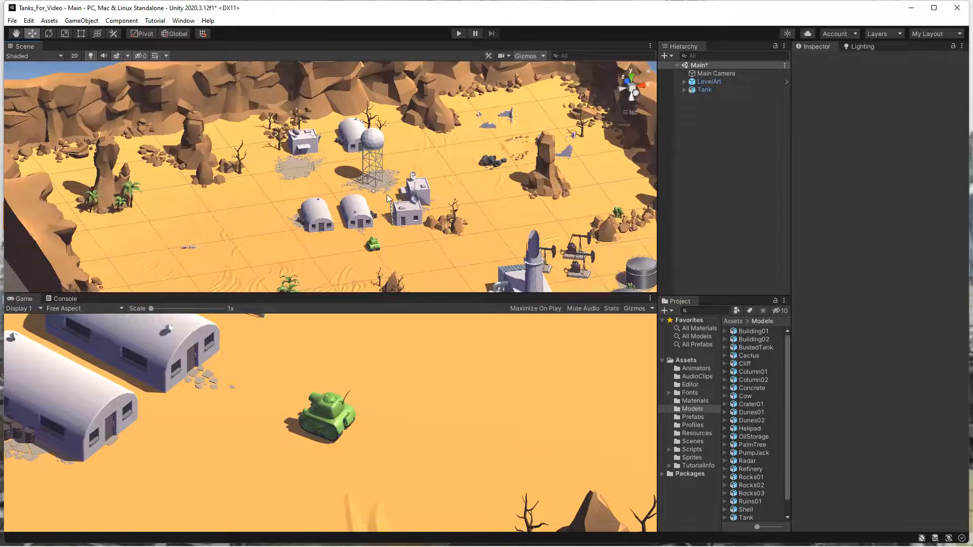
# Frame the Tank in a slightly taller Scene view and examine the model from the front and sides.
pyautogui.click(372, 245)
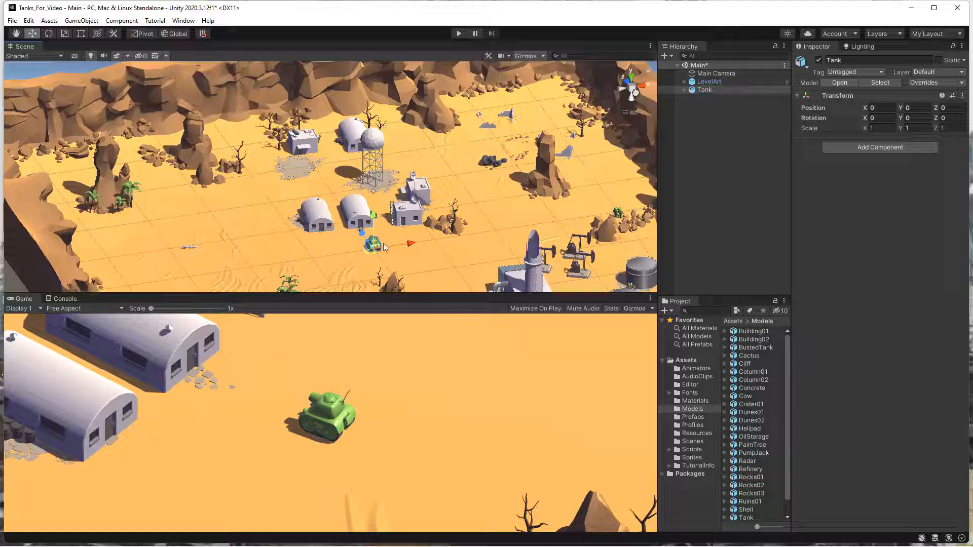
pyautogui.click(726, 90)
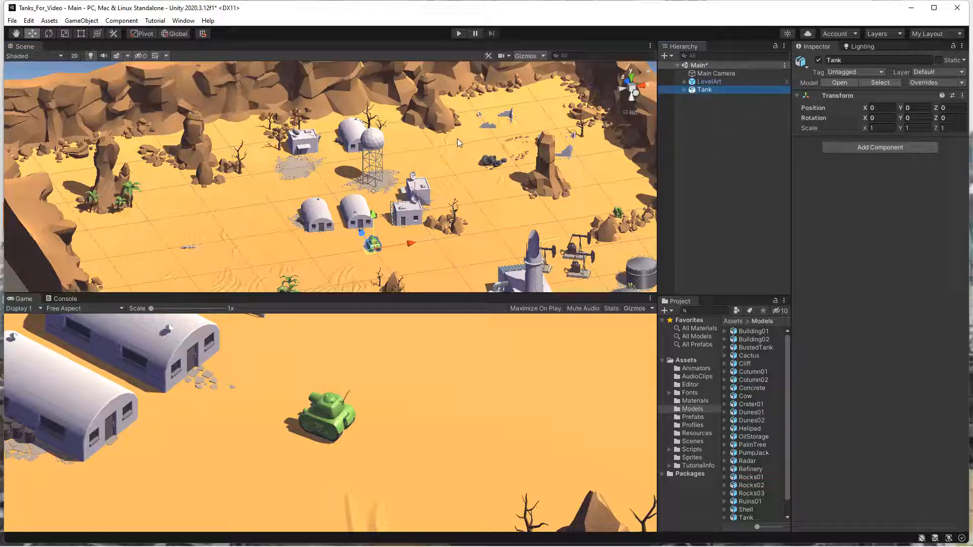
pyautogui.press('f')
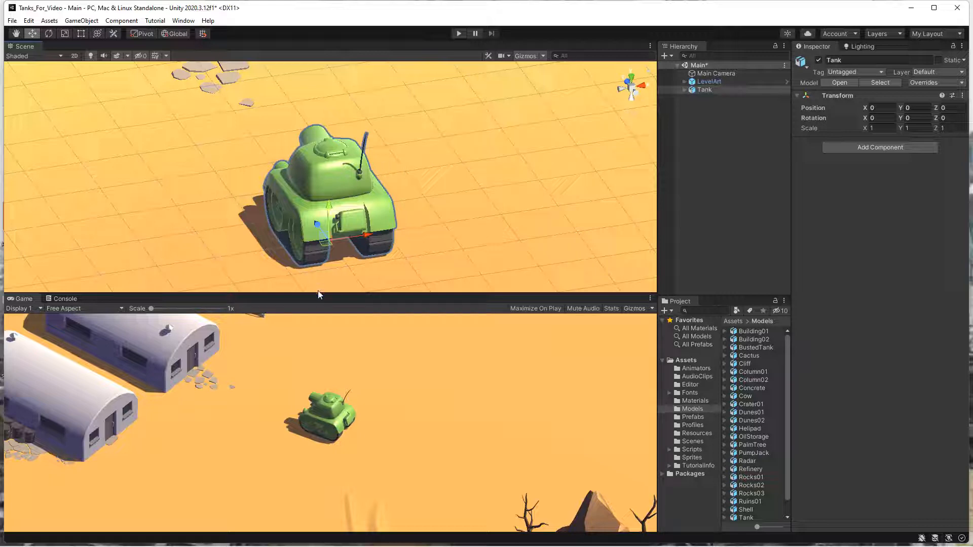
pyautogui.moveTo(322, 295); pyautogui.dragTo(323, 311)
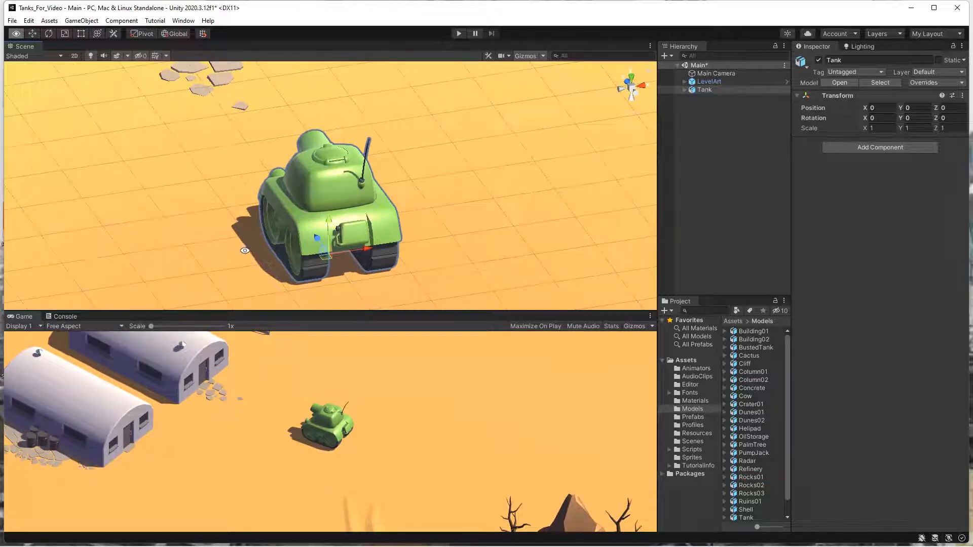
pyautogui.keyDown('alt'); pyautogui.moveTo(236, 233); pyautogui.dragTo(579, 158); pyautogui.keyUp('alt')
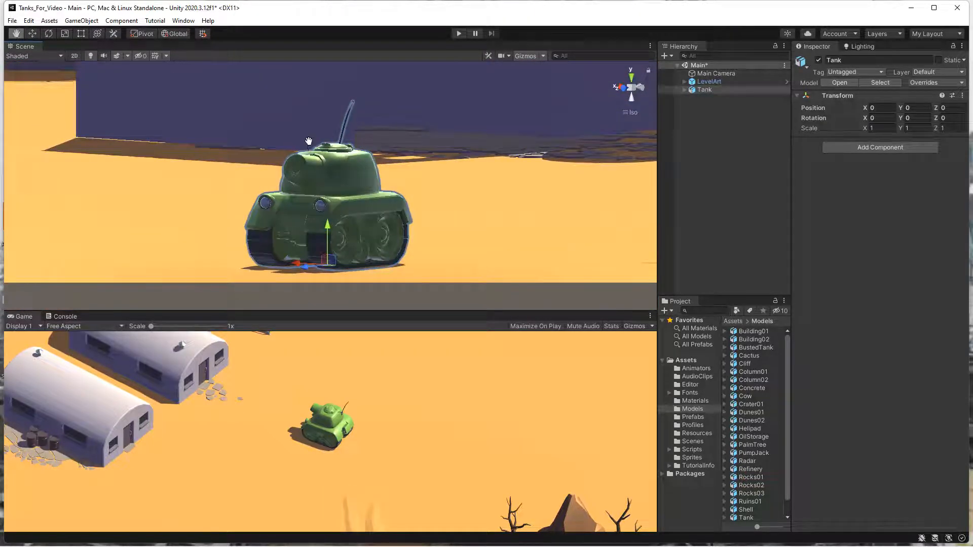
pyautogui.keyDown('alt'); pyautogui.moveTo(302, 146); pyautogui.dragTo(247, 229); pyautogui.keyUp('alt')
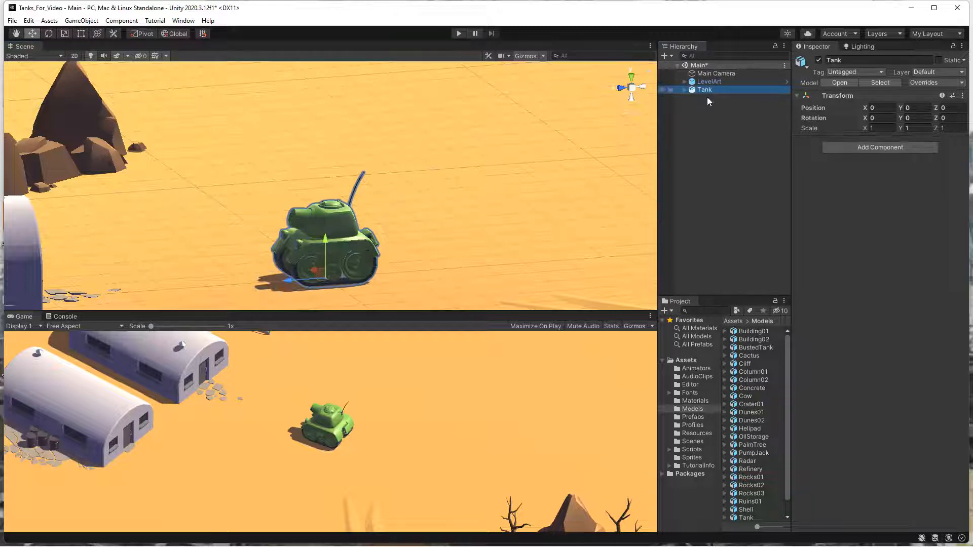
# Add a Rigidbody component to the Tank.
pyautogui.click(868, 147)
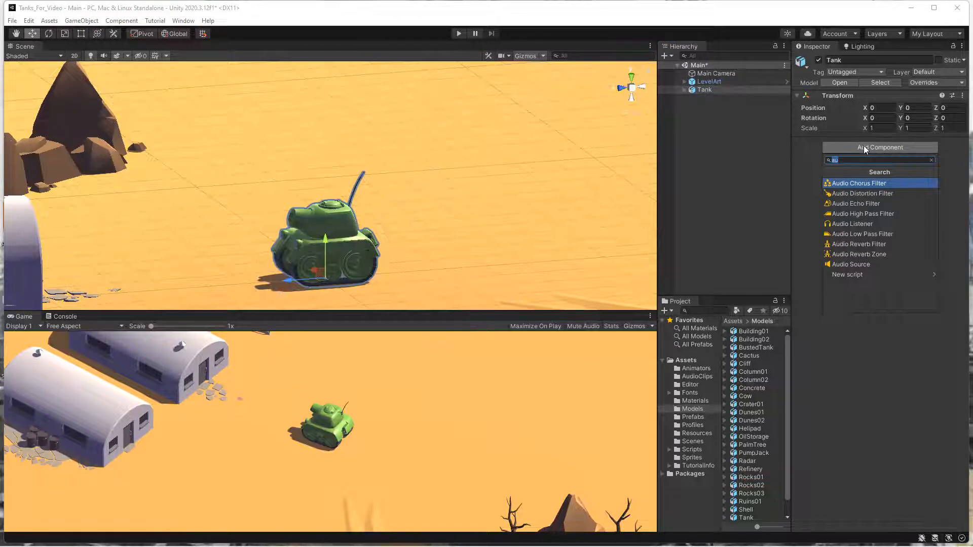
pyautogui.write('ri')
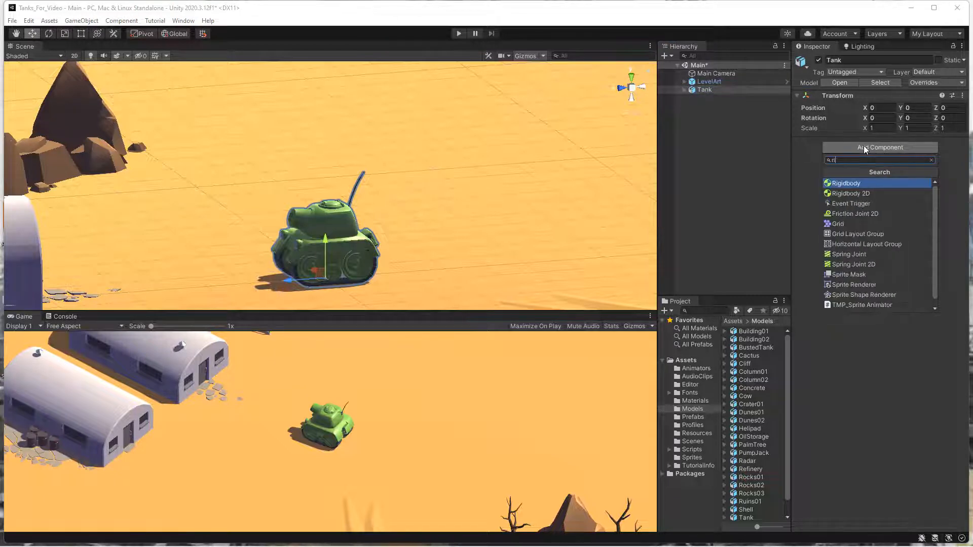
pyautogui.click(851, 184)
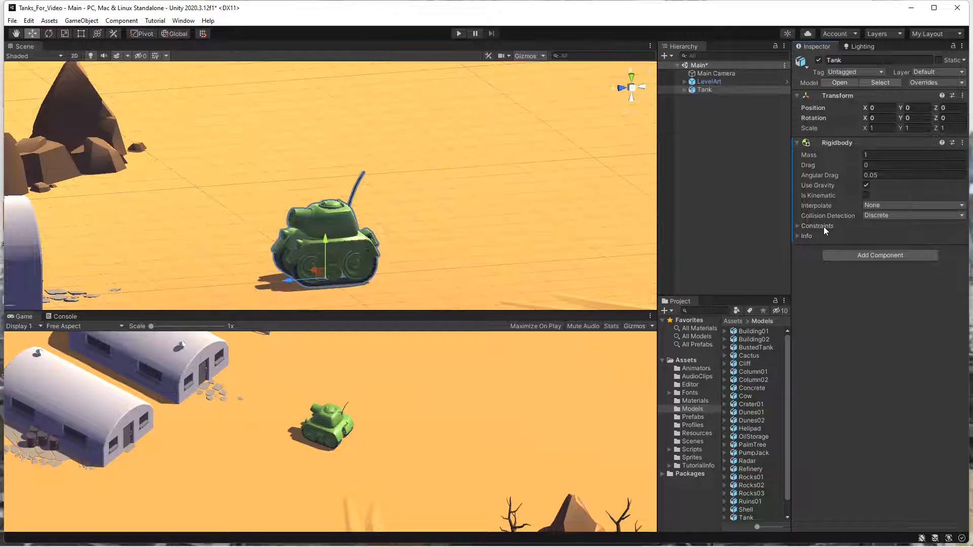
# Expand the Tank Rigidbody's constraints and freeze its position on the Y axis.
pyautogui.click(798, 226)
pyautogui.click(798, 226)
pyautogui.click(798, 226)
pyautogui.click(798, 226)
pyautogui.click(798, 226)
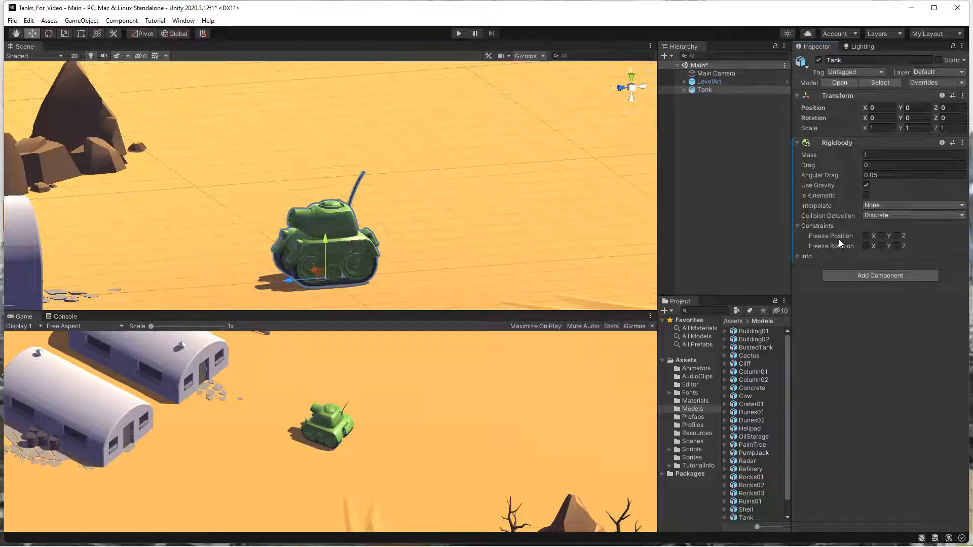
pyautogui.click(882, 236)
# Examine the Tank's axes from the front, both close up and together with the surrounding buildings.
pyautogui.moveTo(312, 271); pyautogui.dragTo(381, 251, button='middle')
pyautogui.keyDown('alt'); pyautogui.moveTo(381, 252); pyautogui.dragTo(530, 264); pyautogui.keyUp('alt')
pyautogui.scroll(2, 366, 219)
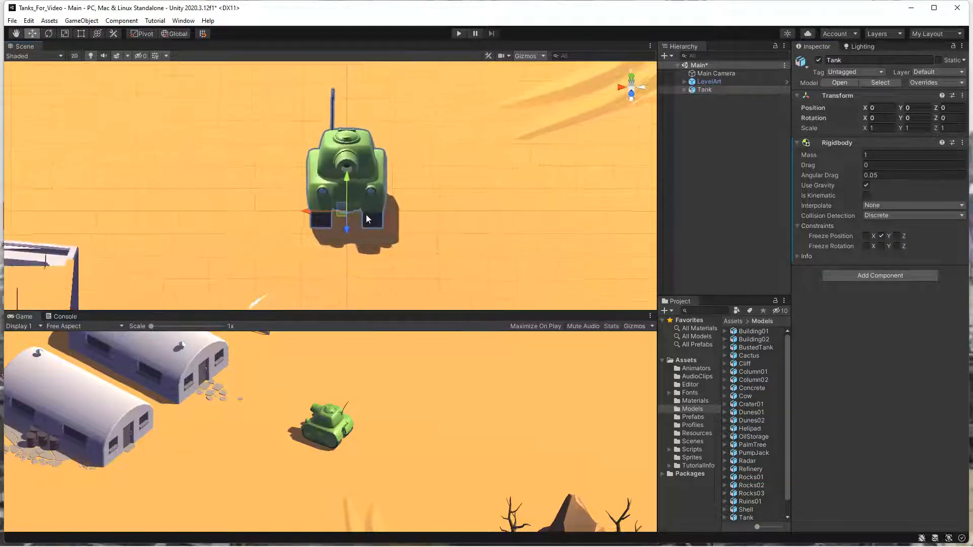
pyautogui.scroll(3, 366, 215)
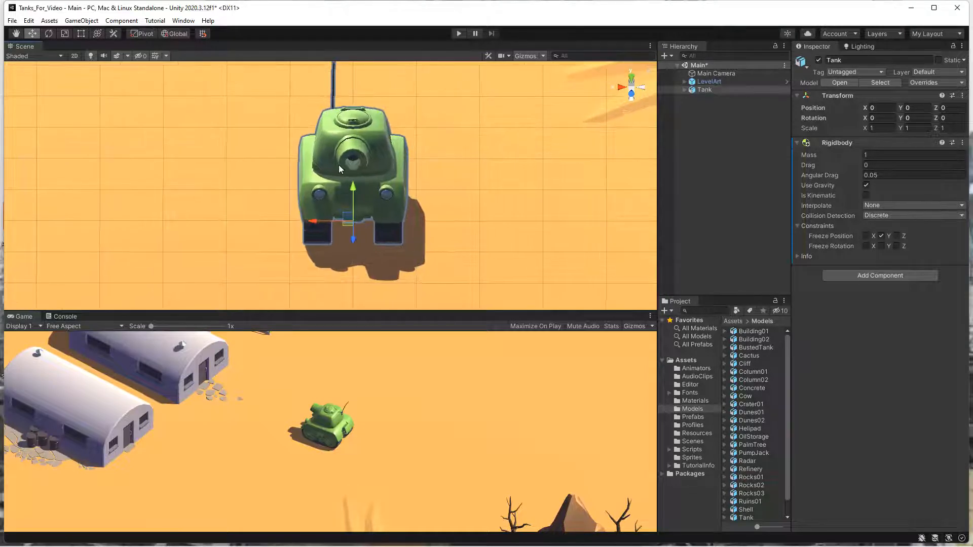
pyautogui.scroll(2, 338, 206)
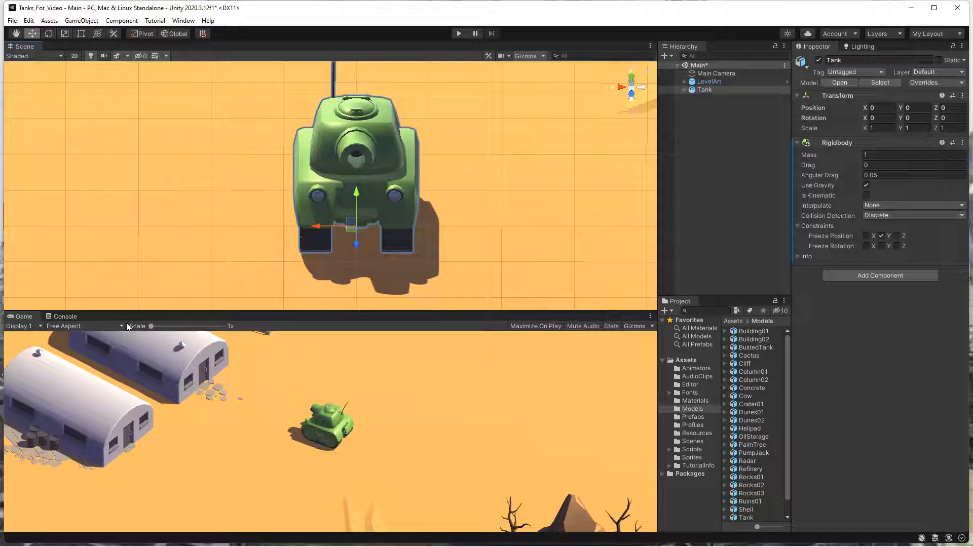
pyautogui.scroll(-1, 406, 217)
pyautogui.scroll(-10, 408, 221)
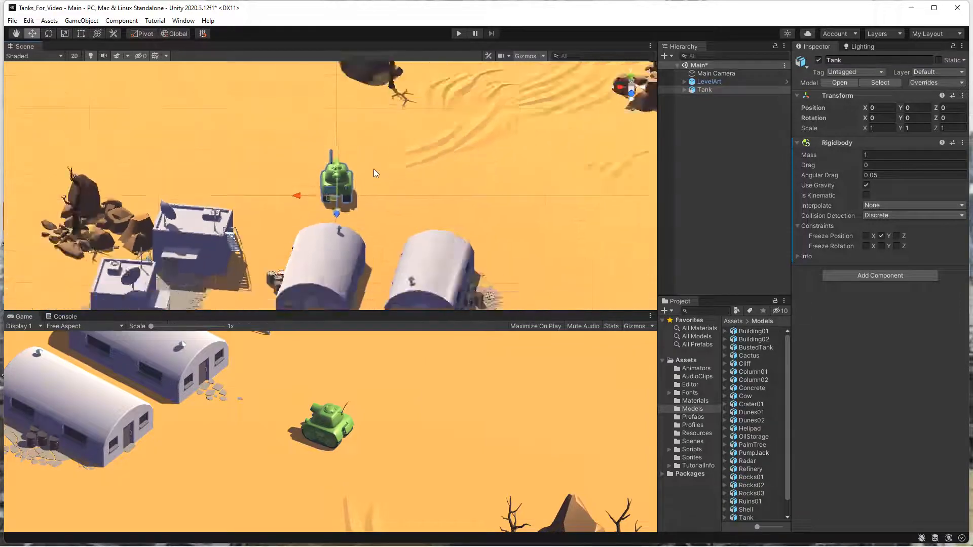
# Examine the whole LevelArt environment from the front and from an angled overview, and inspect the Tank close up at its centre.
pyautogui.scroll(-8, 390, 174)
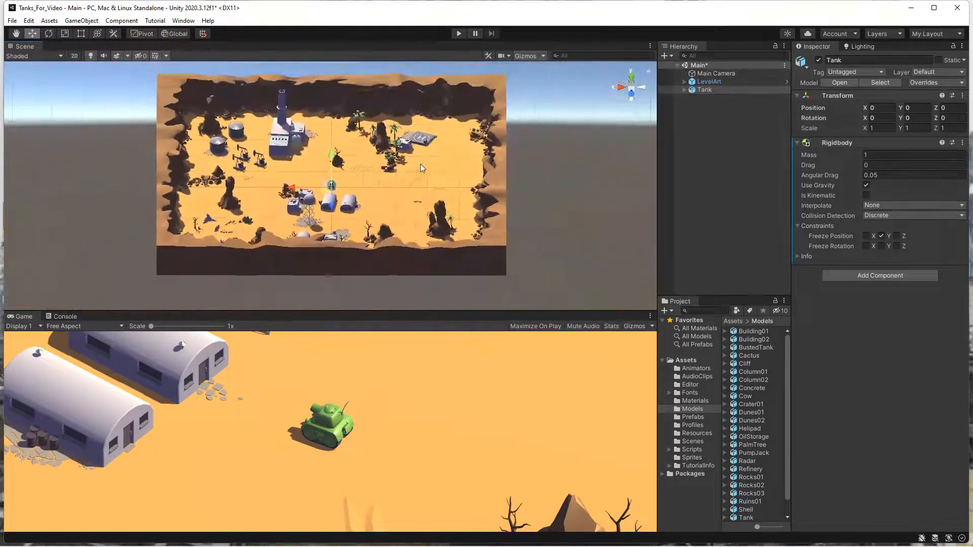
pyautogui.click(631, 93)
pyautogui.moveTo(363, 144); pyautogui.dragTo(387, 222, button='middle')
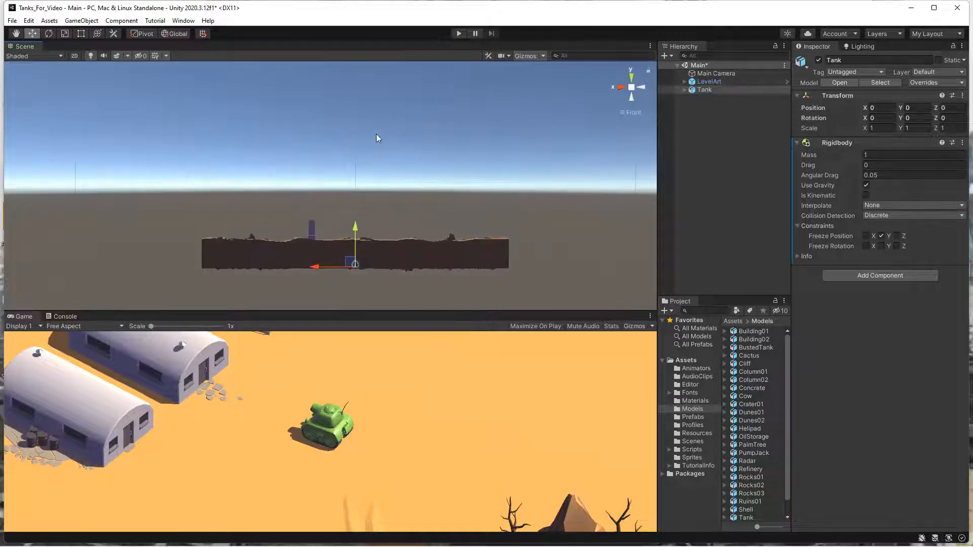
pyautogui.moveTo(341, 170); pyautogui.dragTo(363, 143, button='middle')
pyautogui.keyDown('alt'); pyautogui.moveTo(363, 143); pyautogui.dragTo(471, 210); pyautogui.keyUp('alt')
pyautogui.scroll(10, 422, 205)
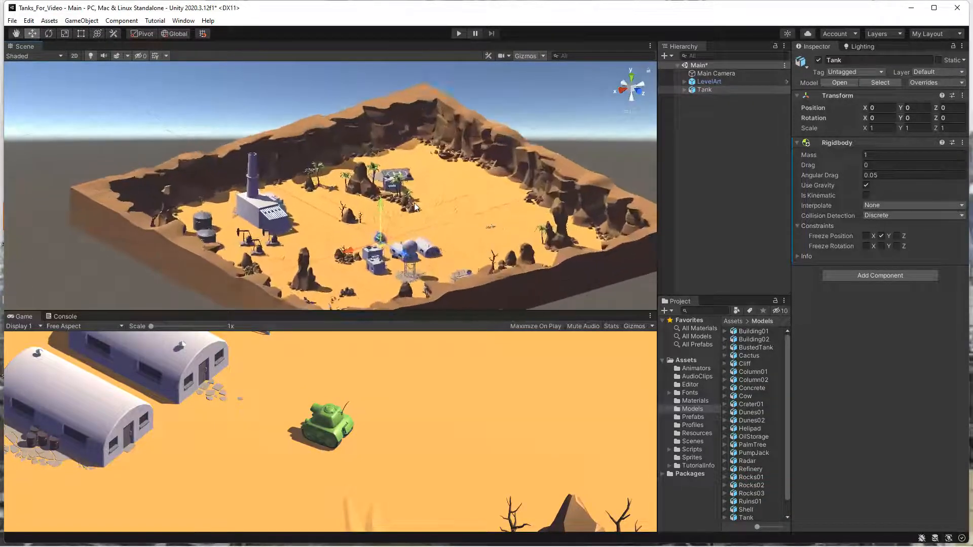
pyautogui.scroll(3, 423, 204)
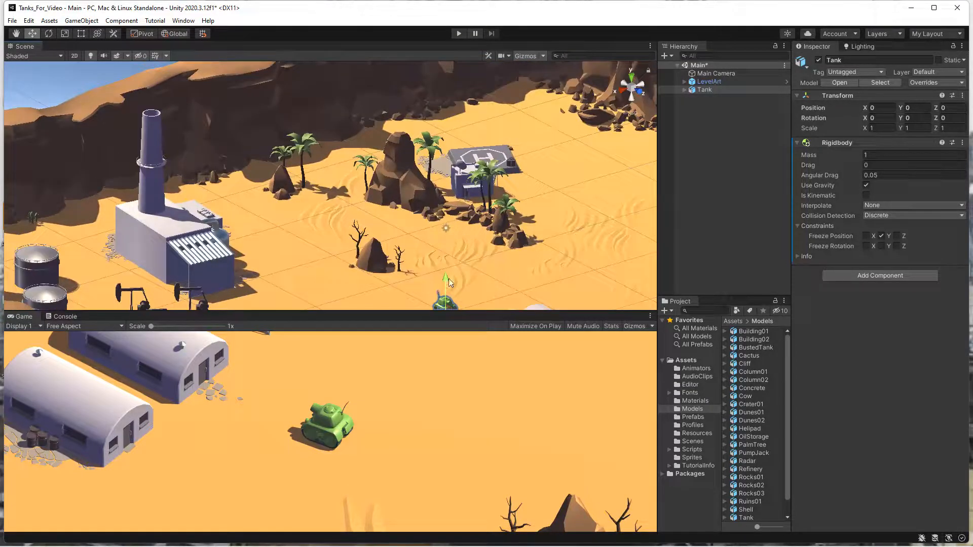
pyautogui.press('f')
pyautogui.scroll(-3, 401, 153)
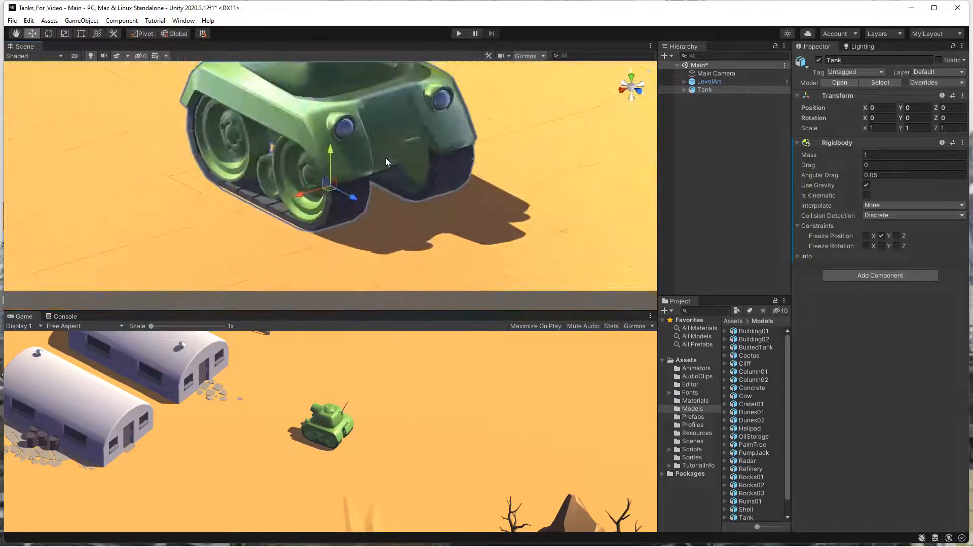
pyautogui.moveTo(372, 116); pyautogui.dragTo(393, 181, button='middle')
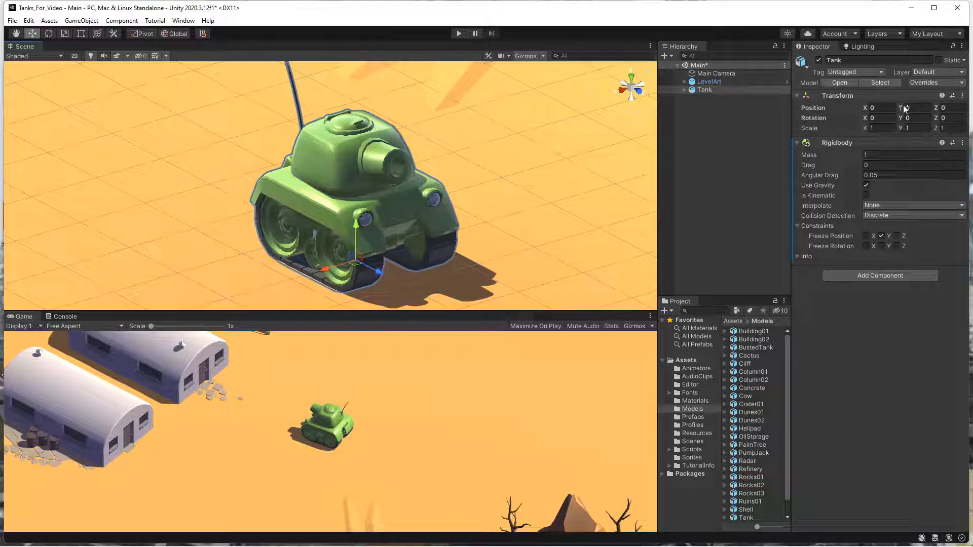
# Try turning the Tank to about 52 degrees on the Y axis, comparing its handles in global and local rotation.
pyautogui.moveTo(904, 119); pyautogui.dragTo(848, 88)
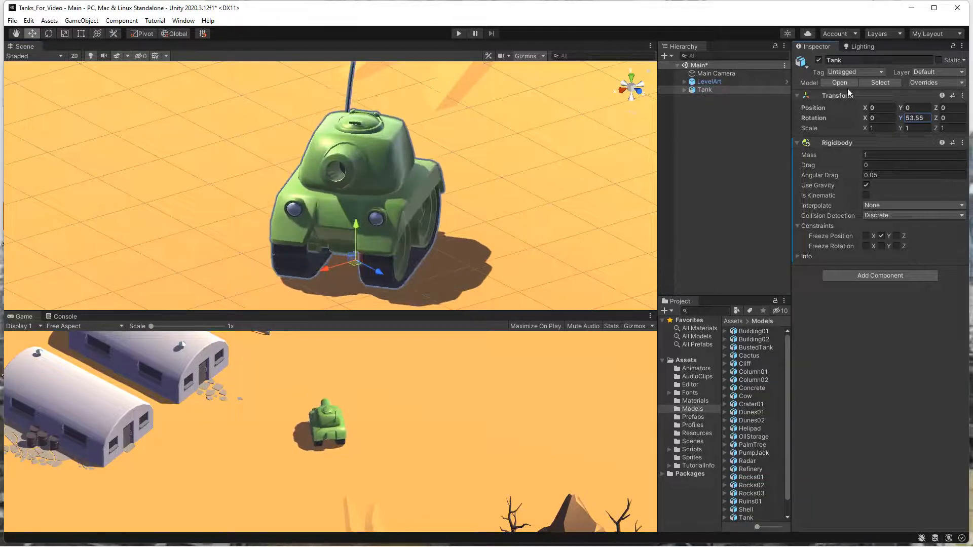
pyautogui.click(174, 34)
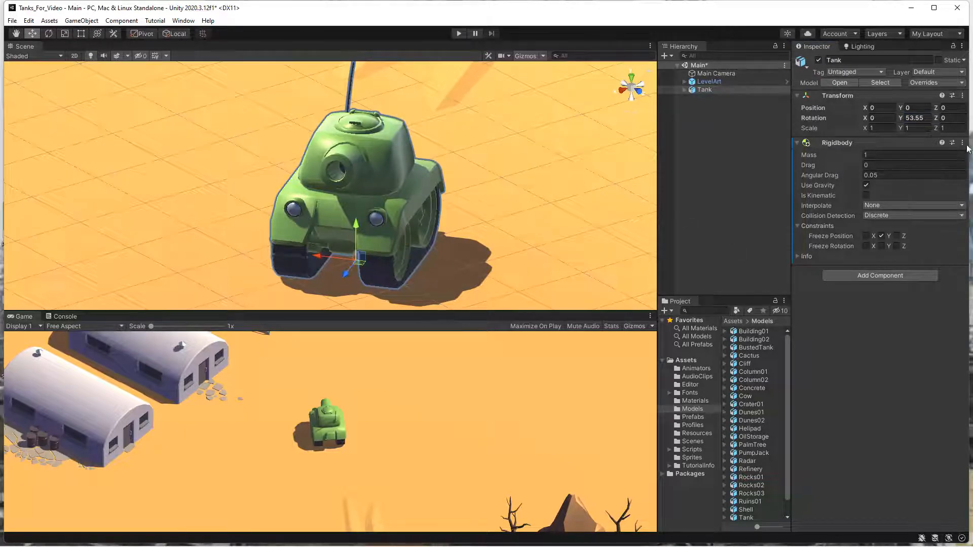
pyautogui.moveTo(905, 119); pyautogui.dragTo(357, 63)
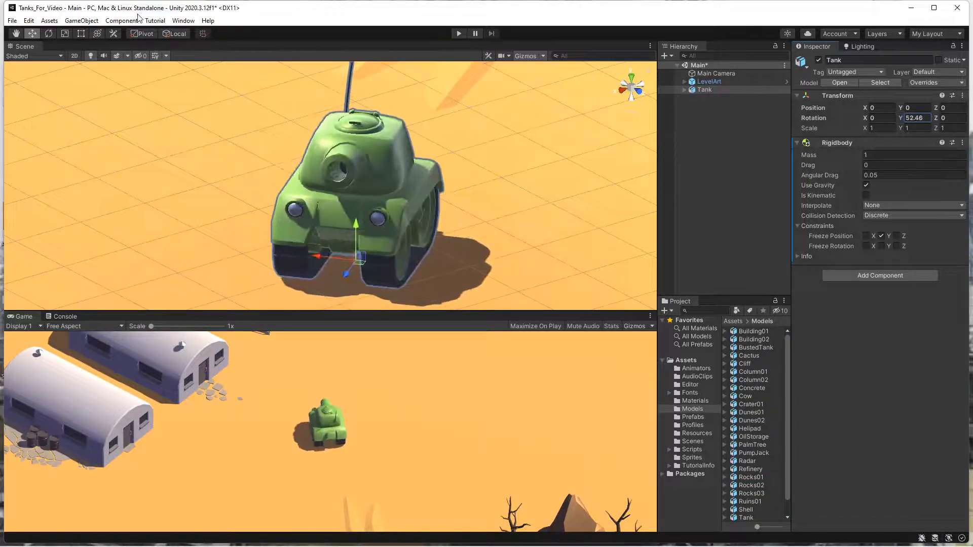
pyautogui.click(176, 33)
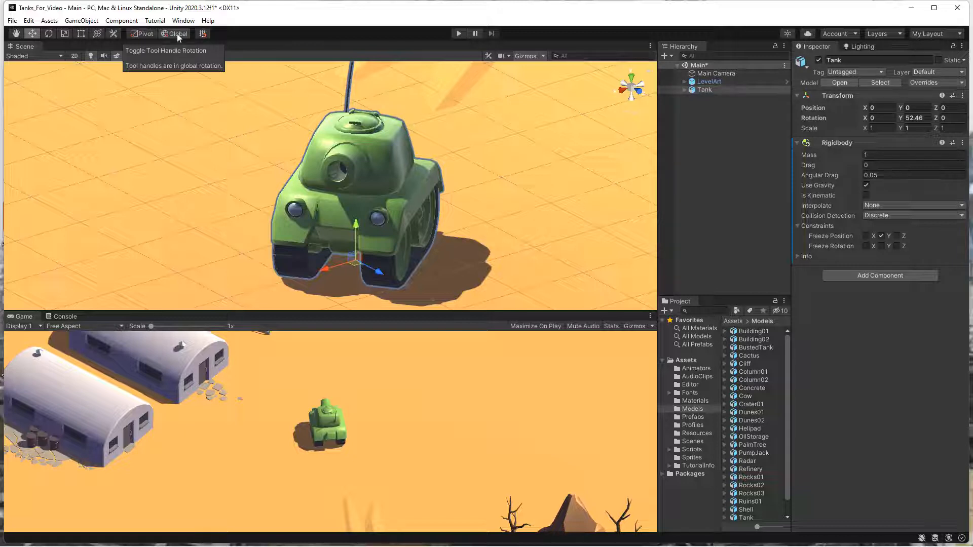
pyautogui.click(178, 34)
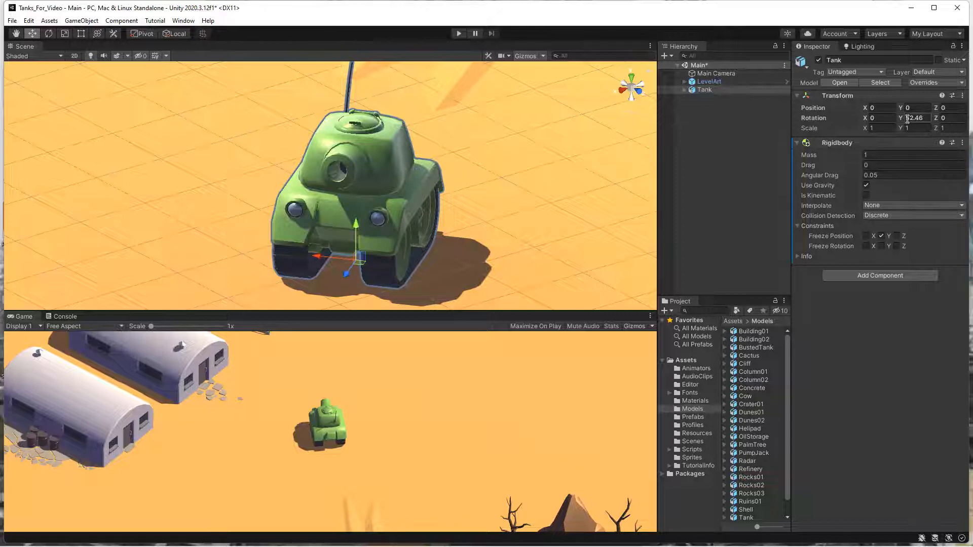
# Try a Y rotation of 46.6 and a Y position of 1.9 on the Tank, reset both to 0 and restore global handles.
pyautogui.moveTo(904, 119); pyautogui.dragTo(895, 147)
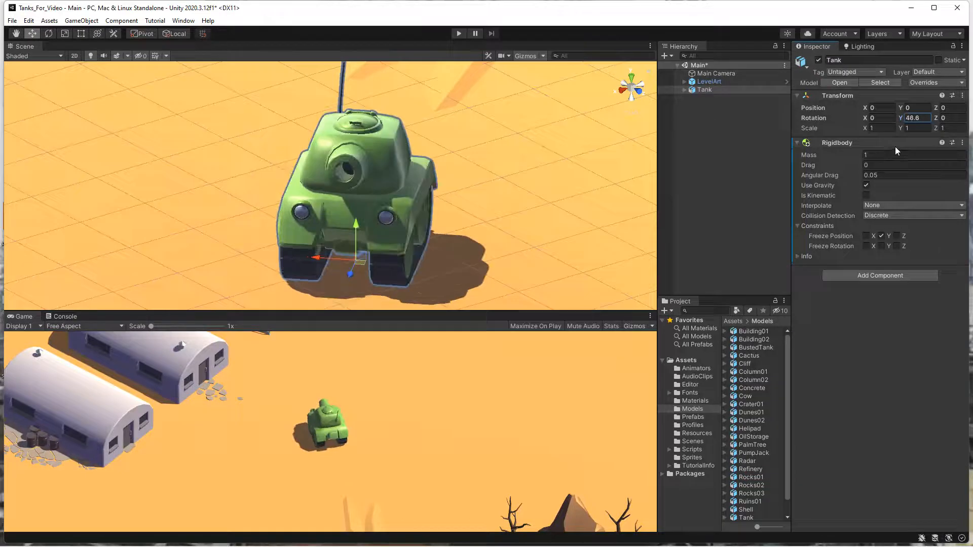
pyautogui.click(906, 108)
pyautogui.moveTo(906, 108)
pyautogui.mouseDown()
pyautogui.moveTo(928, 110)
pyautogui.moveTo(915, 118)
pyautogui.mouseUp()
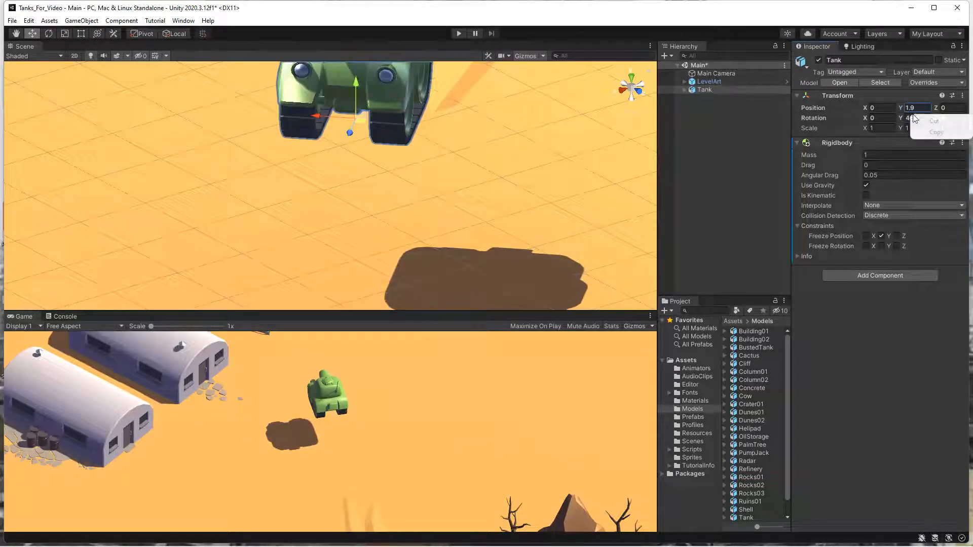
pyautogui.click(908, 108)
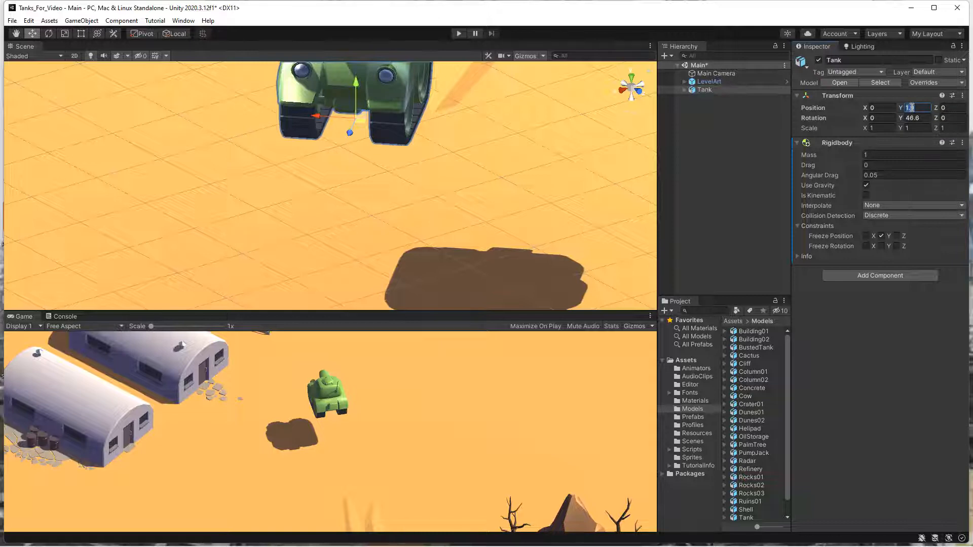
pyautogui.write('0')
pyautogui.click(922, 118)
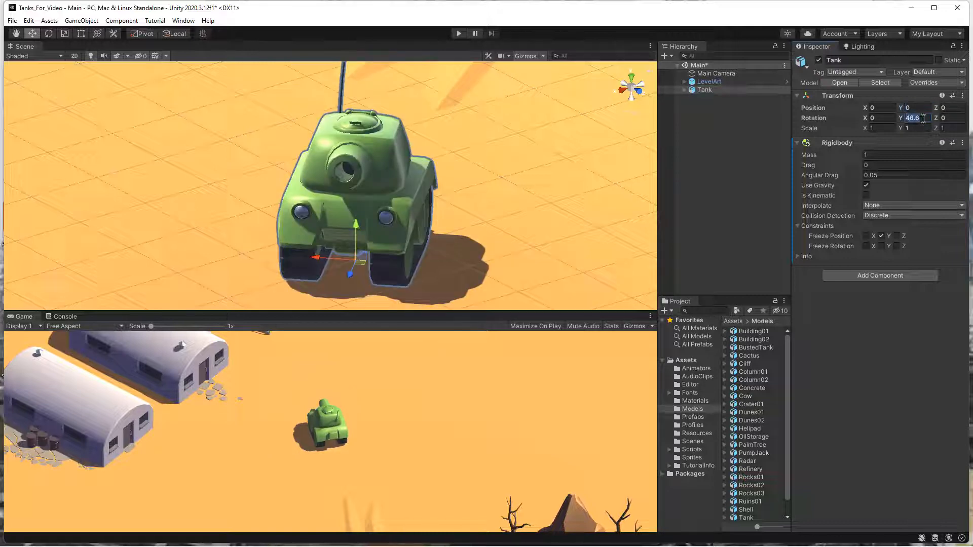
pyautogui.write('0')
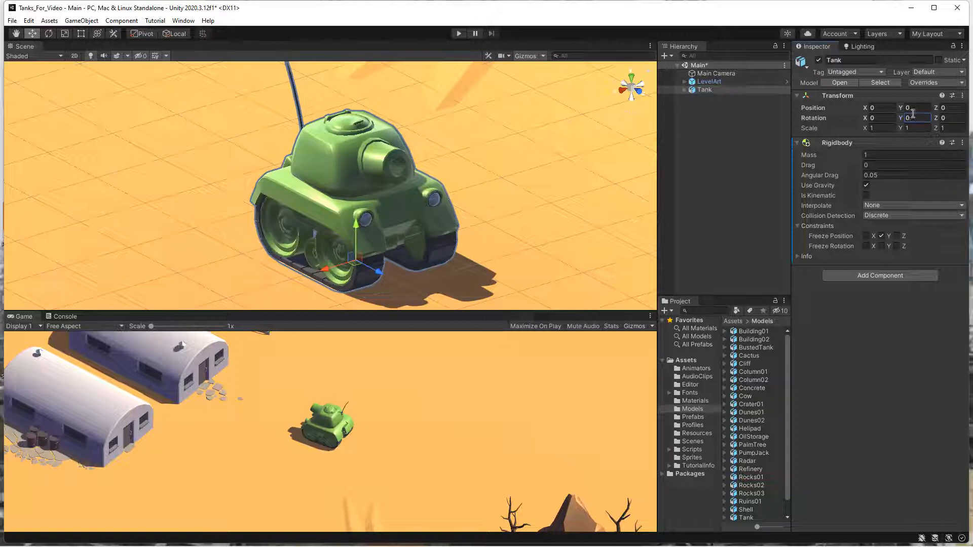
pyautogui.click(174, 33)
# Try tilting the Tank about -26 degrees on the X axis and about -29 degrees on the Z axis, undoing each tilt.
pyautogui.moveTo(869, 120); pyautogui.dragTo(439, 190)
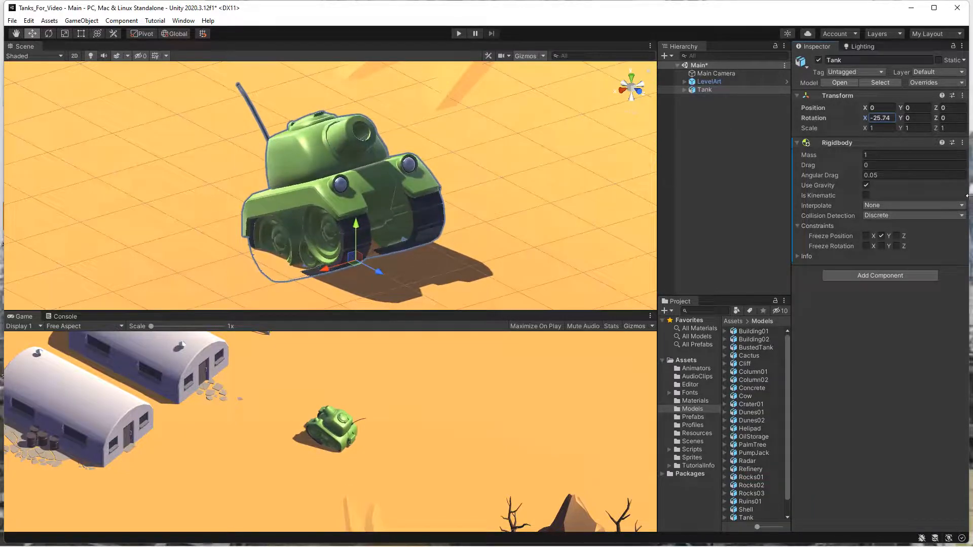
pyautogui.hotkey('ctrl', 'z')
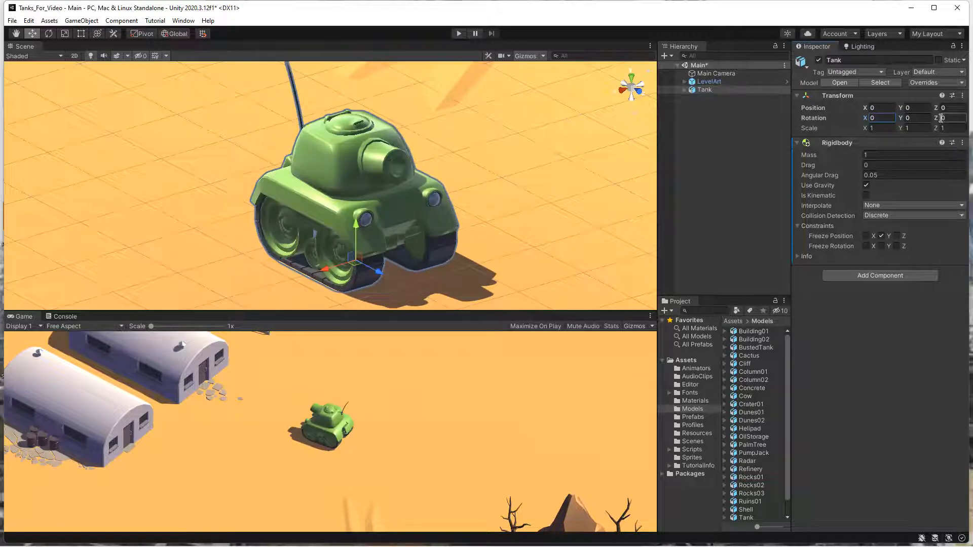
pyautogui.click(934, 118)
pyautogui.moveTo(934, 120); pyautogui.dragTo(448, 199)
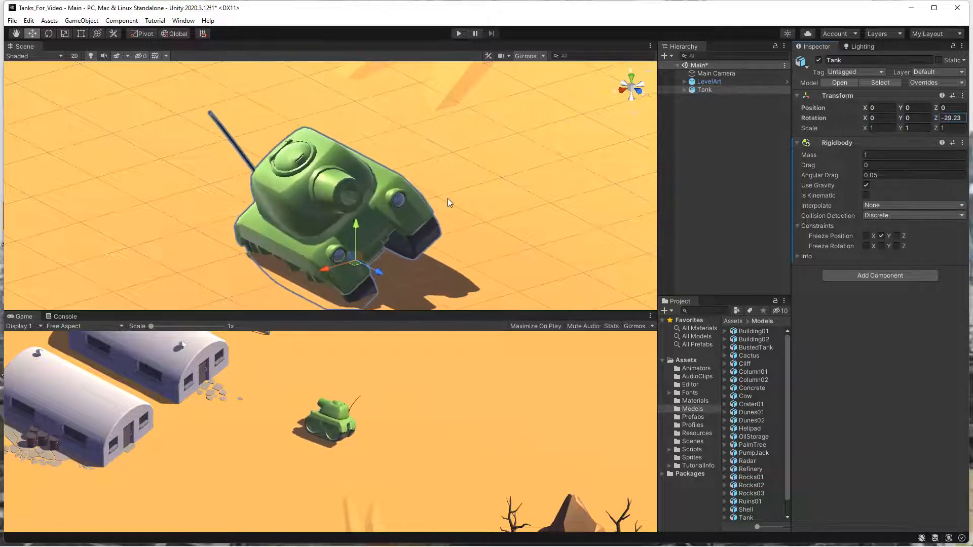
pyautogui.hotkey('ctrl', 'z')
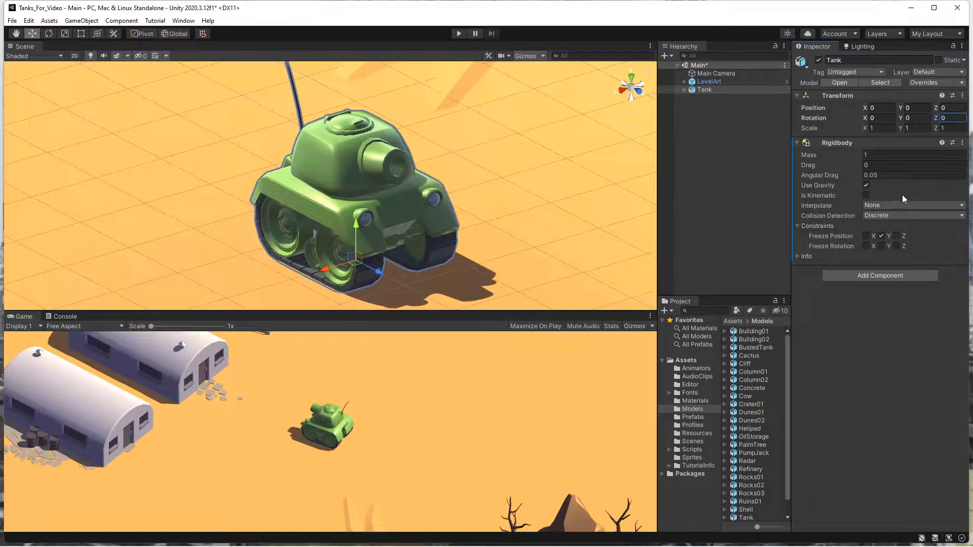
# Freeze the Tank Rigidbody's rotation on the X axis, collapse it, and add a Box Collider component to the Tank.
pyautogui.click(867, 245)
pyautogui.click(798, 144)
pyautogui.click(867, 159)
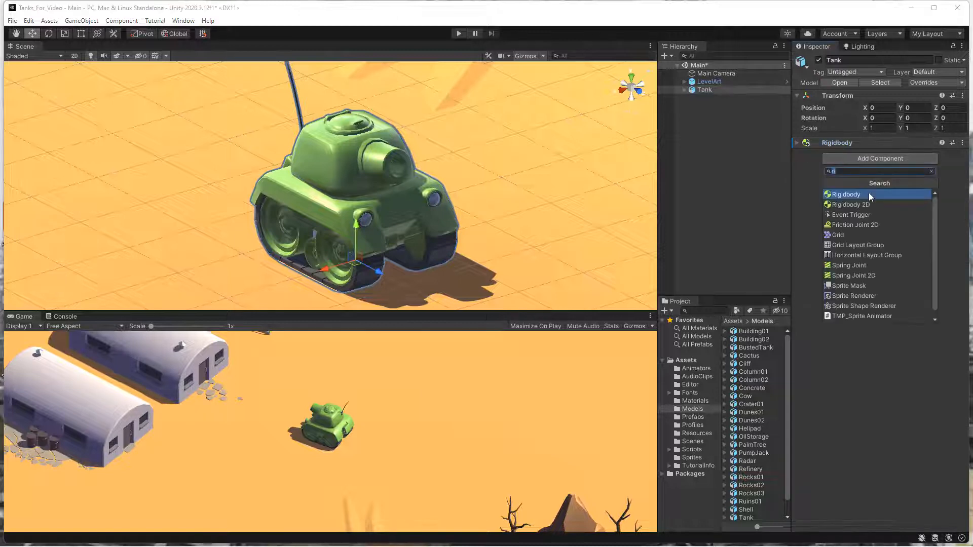
pyautogui.write('bo')
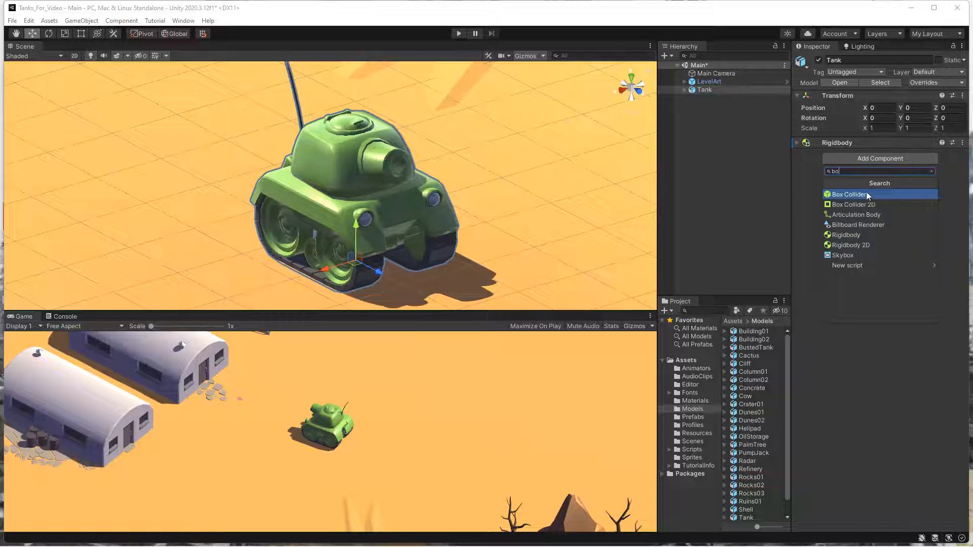
pyautogui.click(904, 194)
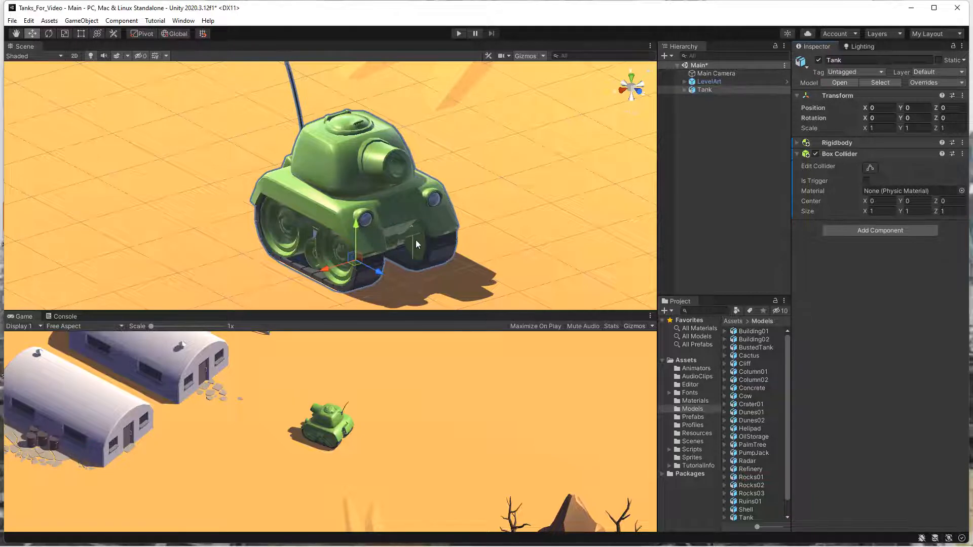
# Examine how the new Box Collider sits against the Tank from the front, from above and from the sides.
pyautogui.keyDown('alt'); pyautogui.moveTo(424, 229); pyautogui.dragTo(395, 122); pyautogui.keyUp('alt')
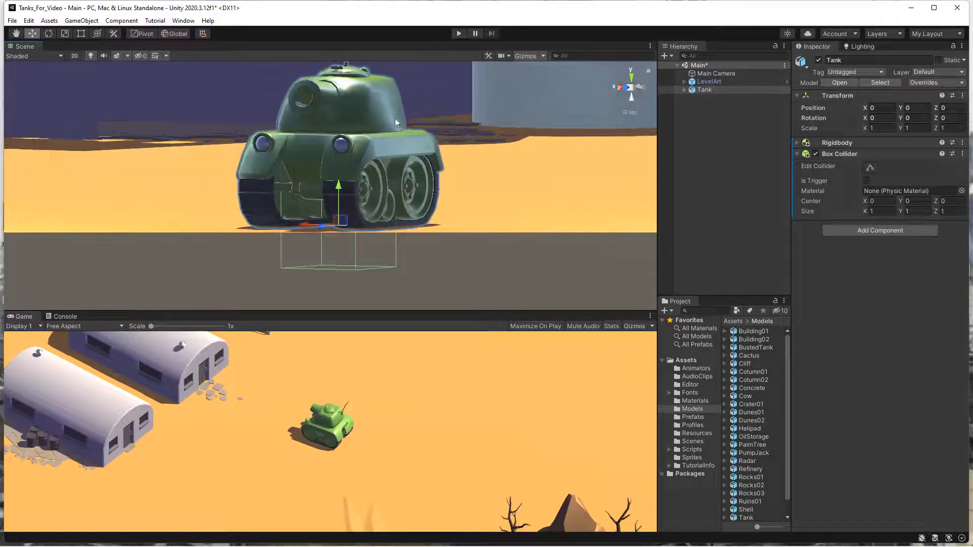
pyautogui.click(632, 76)
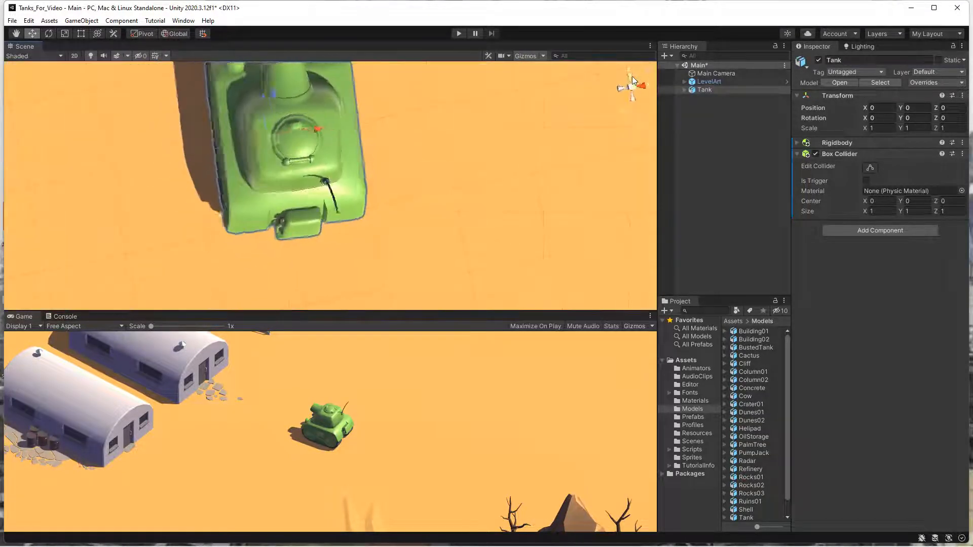
pyautogui.keyDown('alt'); pyautogui.moveTo(300, 182); pyautogui.dragTo(603, 507); pyautogui.keyUp('alt')
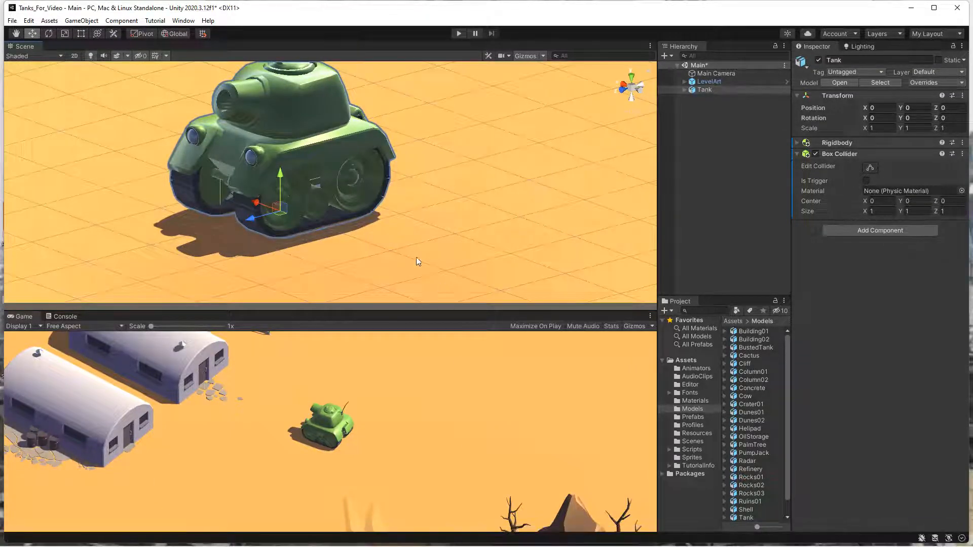
pyautogui.keyDown('alt'); pyautogui.moveTo(417, 261); pyautogui.dragTo(333, 220); pyautogui.keyUp('alt')
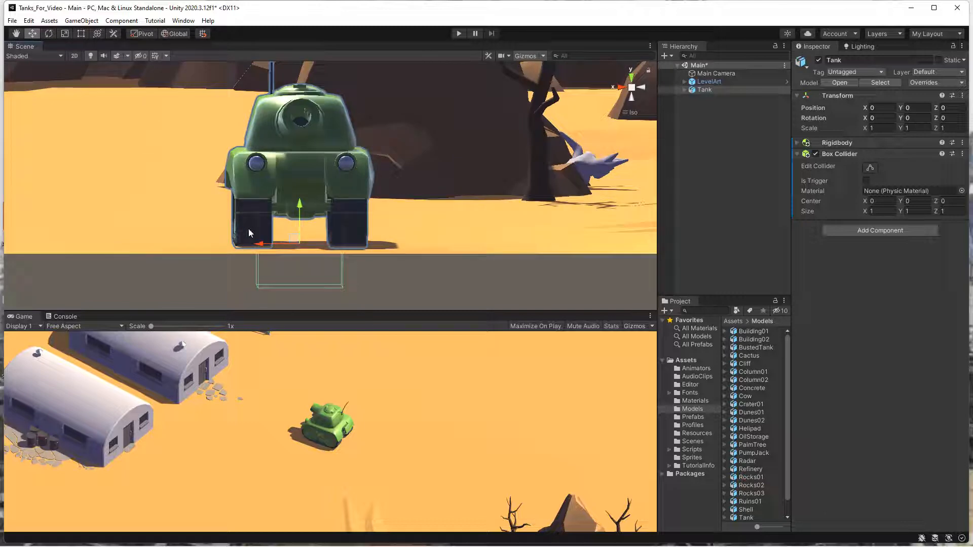
pyautogui.press('q')
pyautogui.keyDown('alt'); pyautogui.moveTo(245, 230); pyautogui.dragTo(398, 244); pyautogui.keyUp('alt')
pyautogui.moveTo(280, 188); pyautogui.dragTo(270, 252, button='middle')
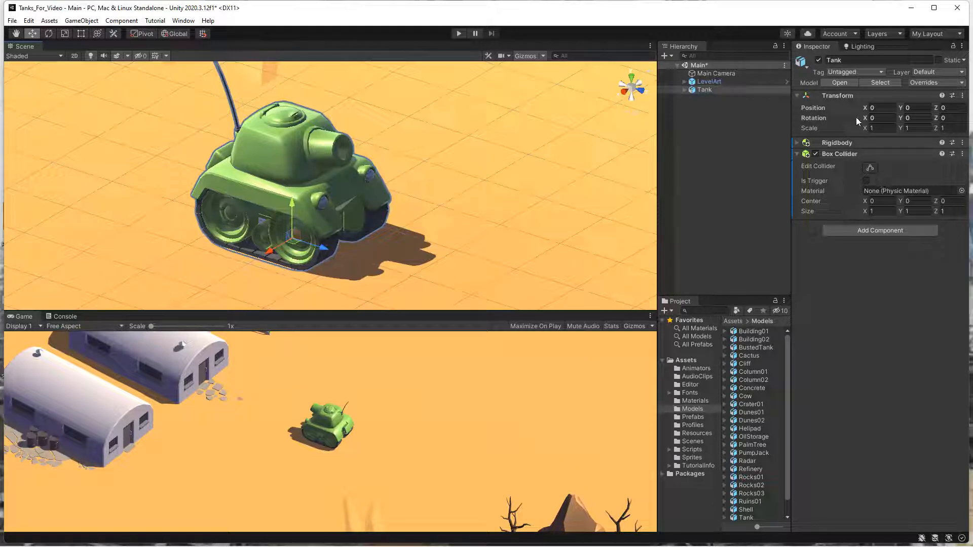
# Set the Y center of the Tank's Box Collider to 0.85 and view the Tank from the front.
pyautogui.click(915, 201)
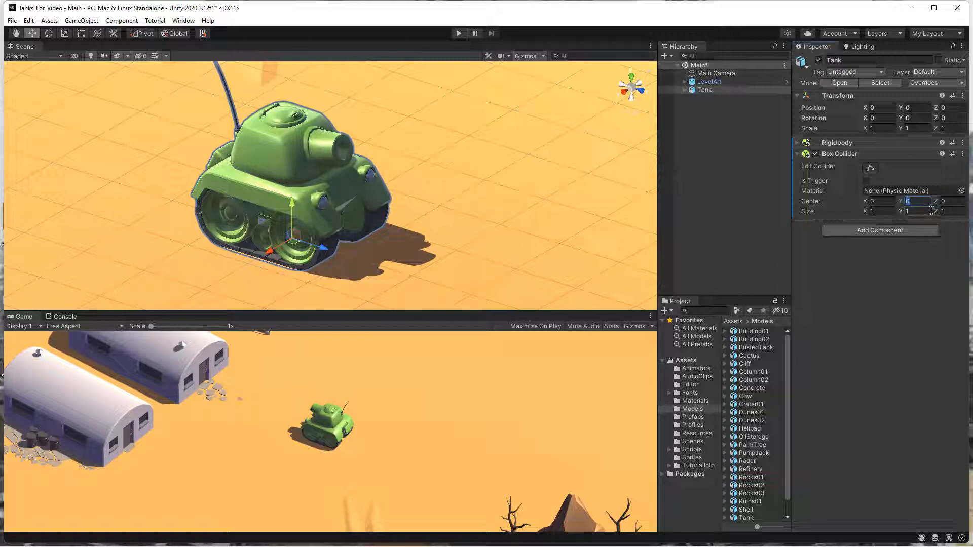
pyautogui.write('0.85')
pyautogui.moveTo(356, 205); pyautogui.dragTo(372, 199, button='middle')
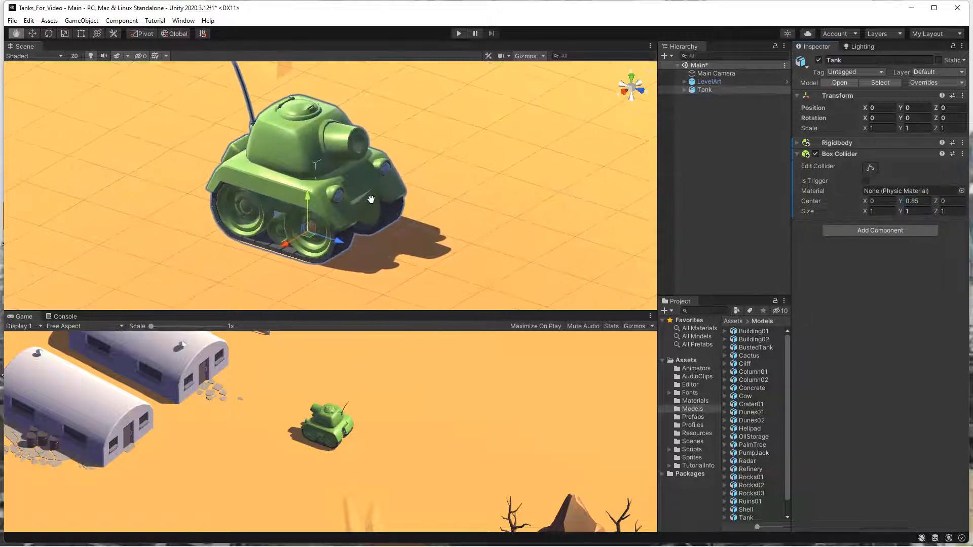
pyautogui.keyDown('alt'); pyautogui.moveTo(371, 199); pyautogui.dragTo(222, 193); pyautogui.keyUp('alt')
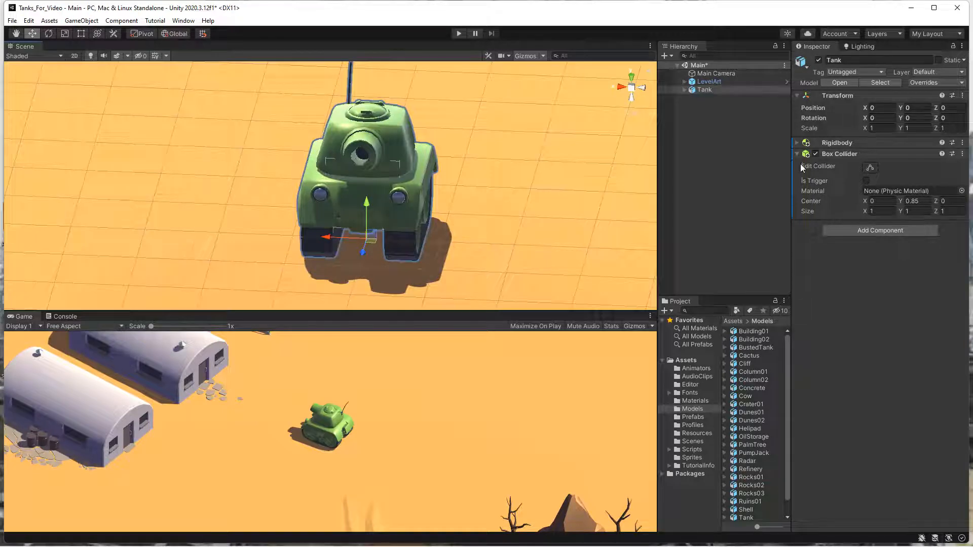
# Set the Box Collider's size to X 1.5, Y 1.7 and Z 1.6, check its fit around the Tank, and collapse the component.
pyautogui.click(879, 211)
pyautogui.write('1.5')
pyautogui.click(909, 210)
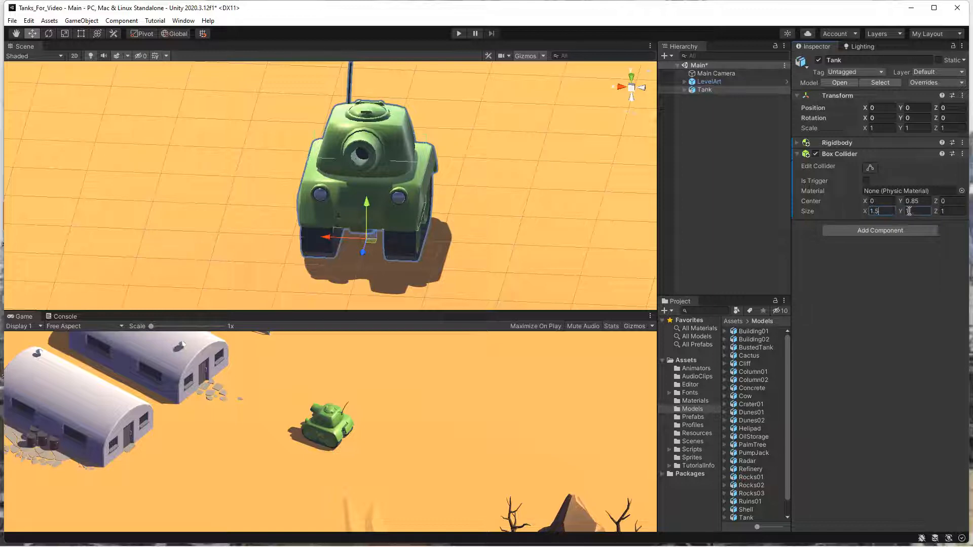
pyautogui.write('1.7')
pyautogui.click(948, 213)
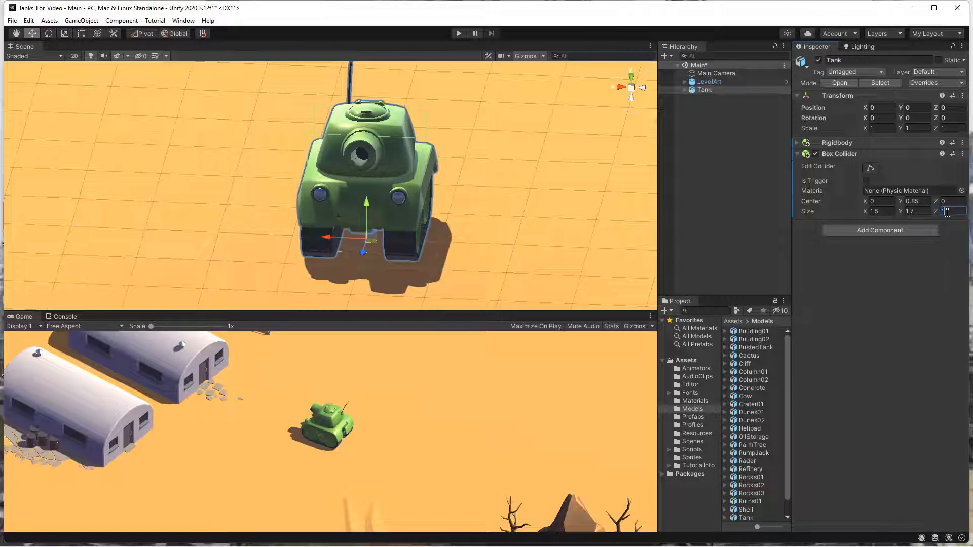
pyautogui.write('1.6')
pyautogui.keyDown('alt'); pyautogui.moveTo(401, 262); pyautogui.dragTo(144, 185); pyautogui.keyUp('alt')
pyautogui.keyDown('alt'); pyautogui.moveTo(319, 268); pyautogui.dragTo(554, 257); pyautogui.keyUp('alt')
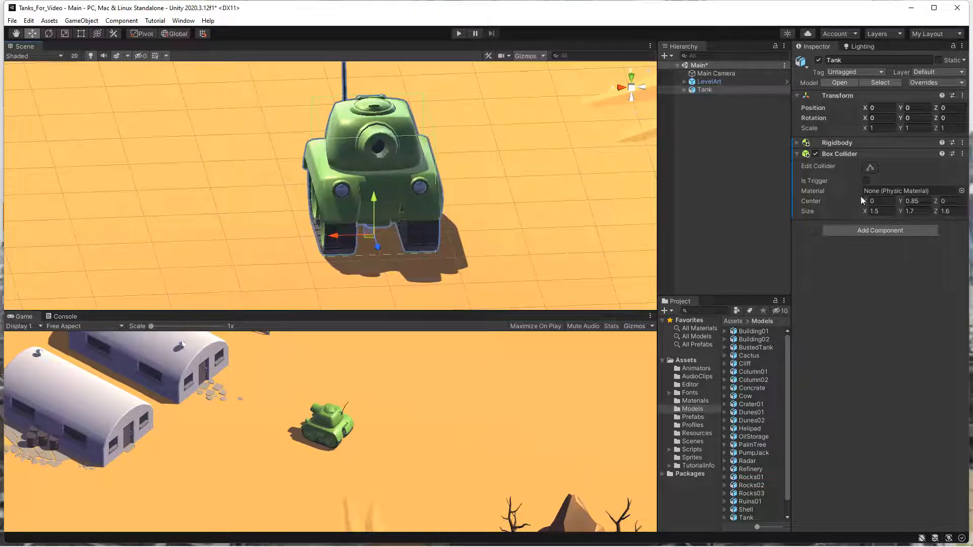
pyautogui.click(796, 154)
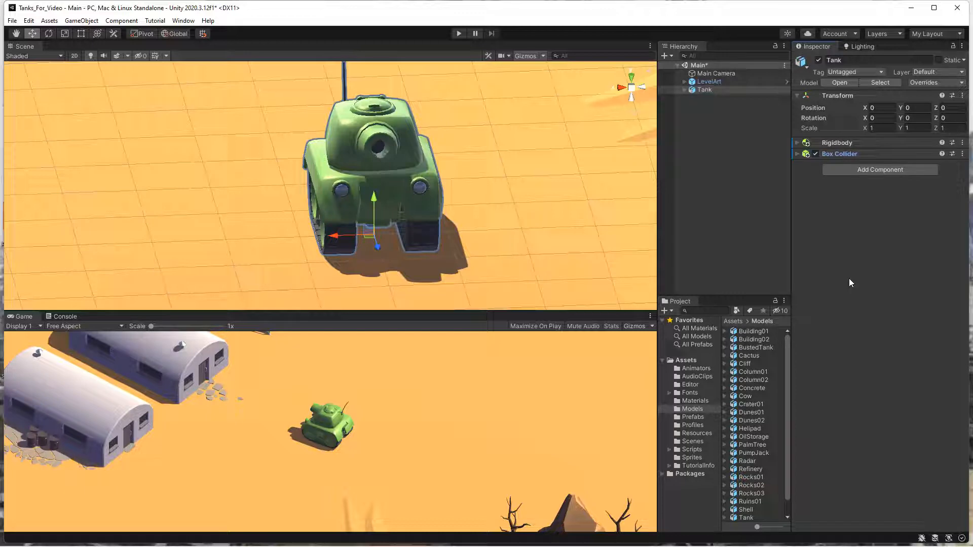
# Switch to the Chrome window with the Game Development with Unity class page in Google Classroom.
pyautogui.moveTo(48, 546)
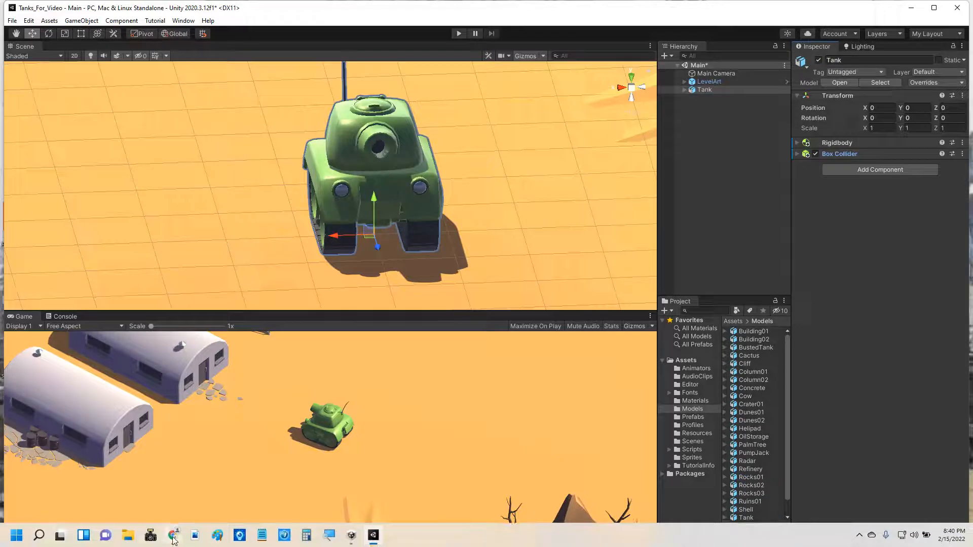
pyautogui.moveTo(172, 536)
pyautogui.click(41, 494)
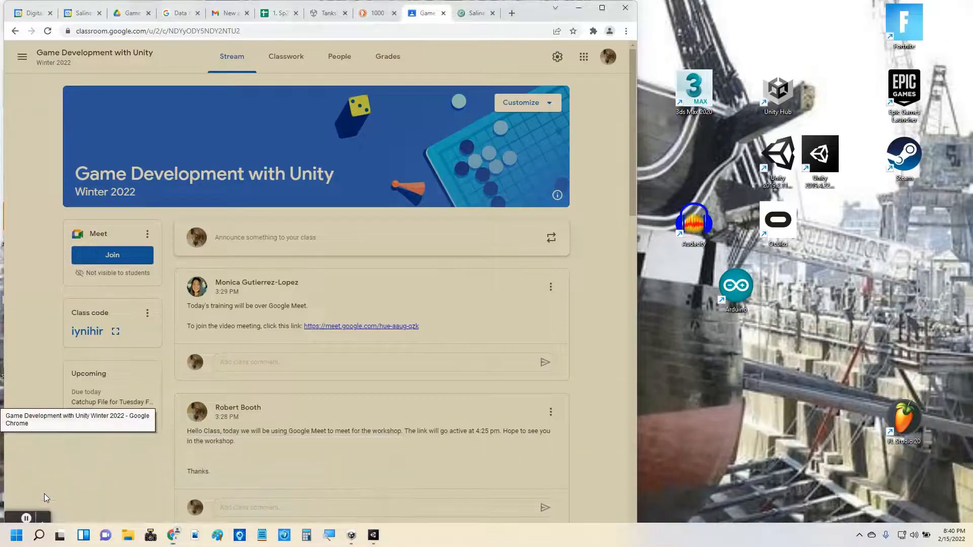